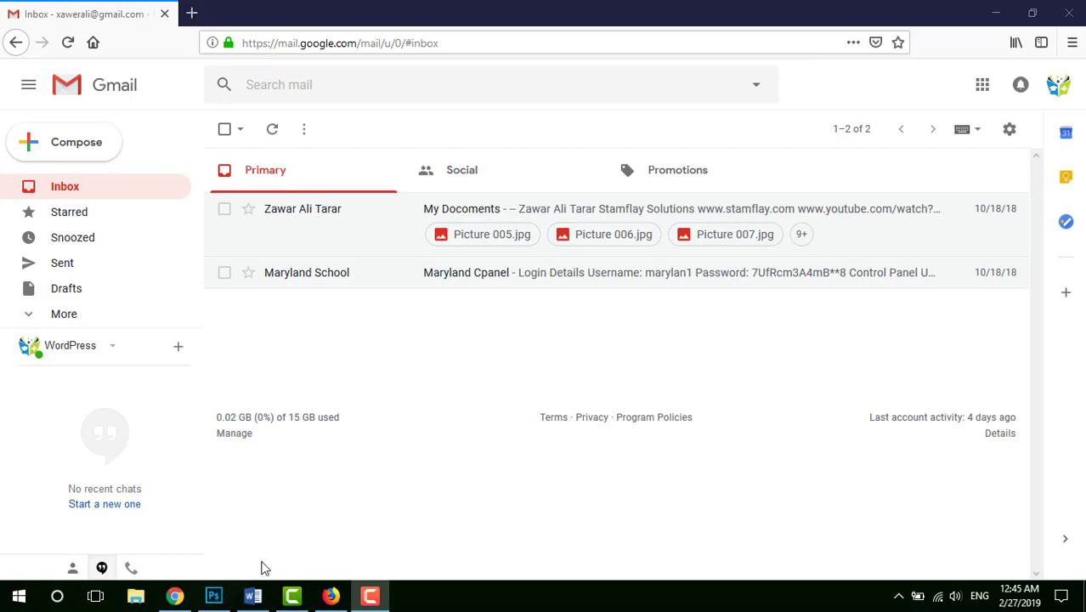
Switch from the Firefox Gmail window to the cPanel dashboard in Chrome.
left_click(176, 594)
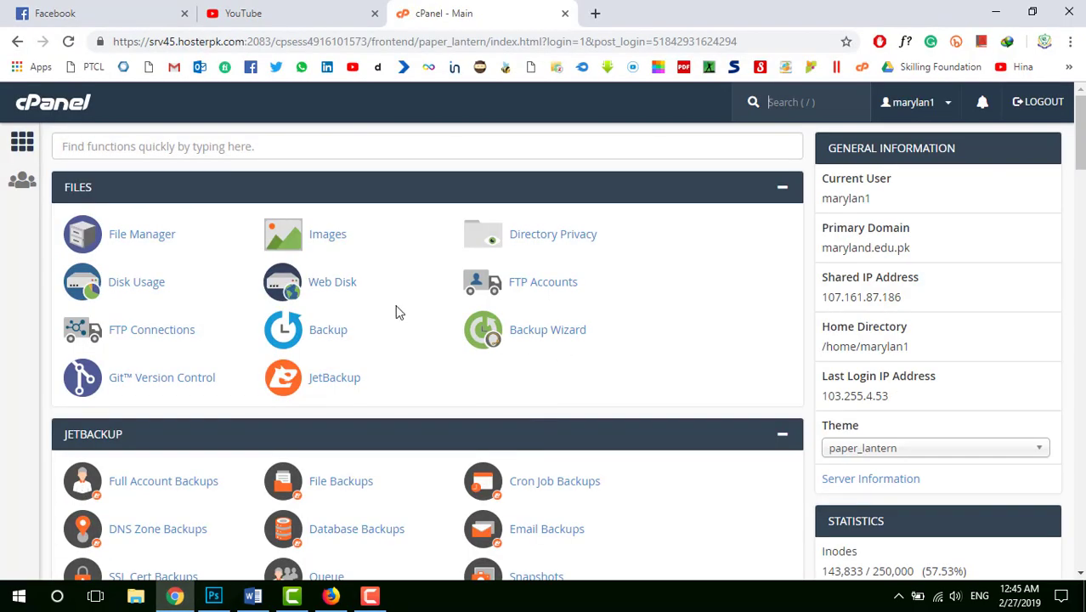
Open Email Accounts from the Email section of the cPanel home page.
scroll(393, 279, "down", 2)
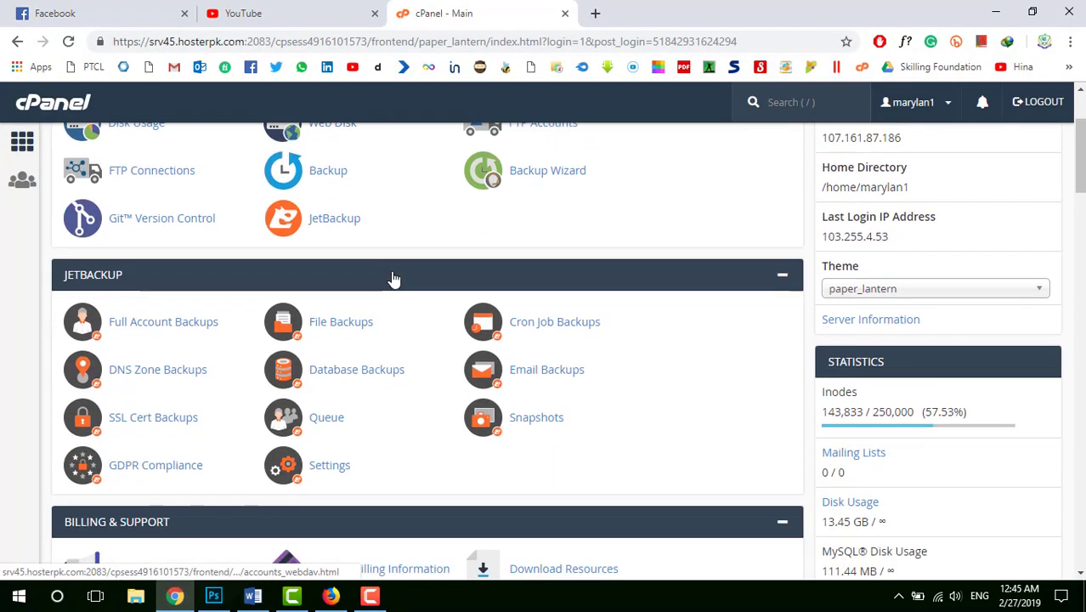
scroll(392, 279, "down", 5)
scroll(392, 278, "up", 5)
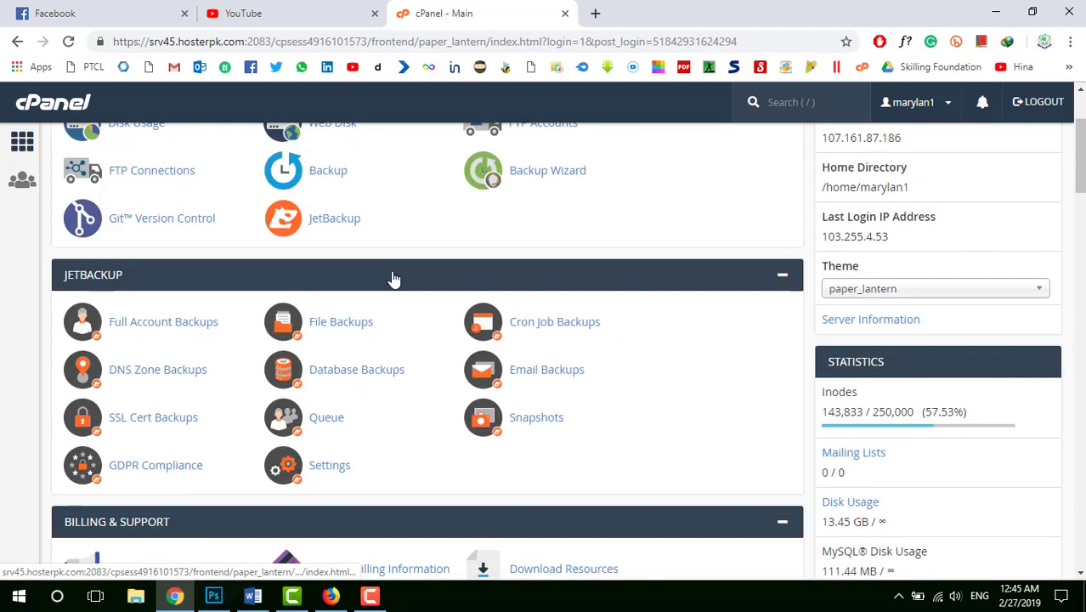
scroll(393, 279, "up", 2)
scroll(393, 278, "down", 4)
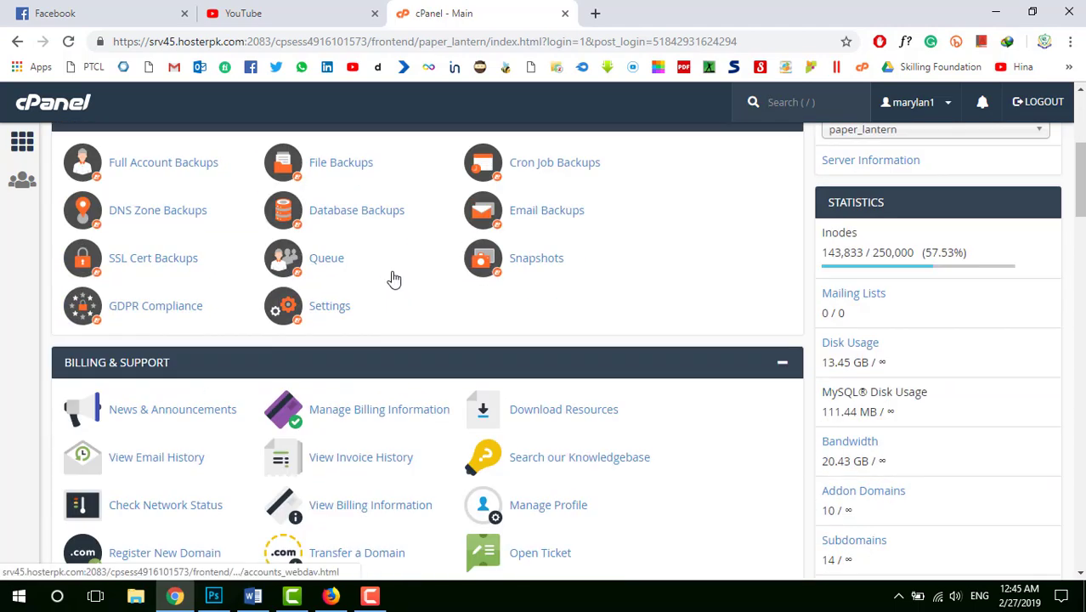
scroll(392, 278, "down", 5)
scroll(392, 278, "down", 4)
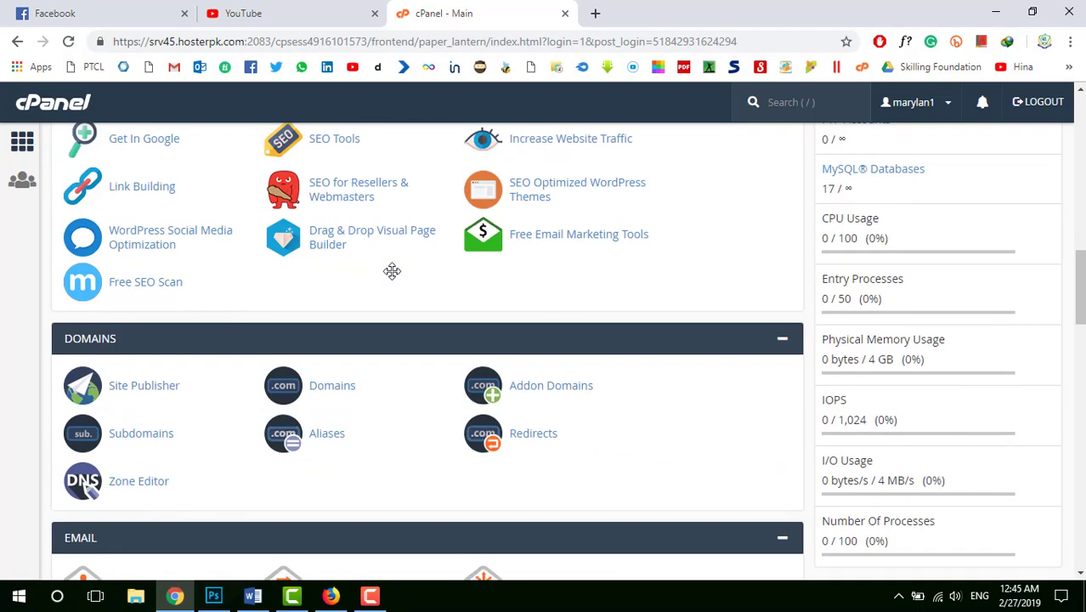
scroll(393, 278, "down", 4)
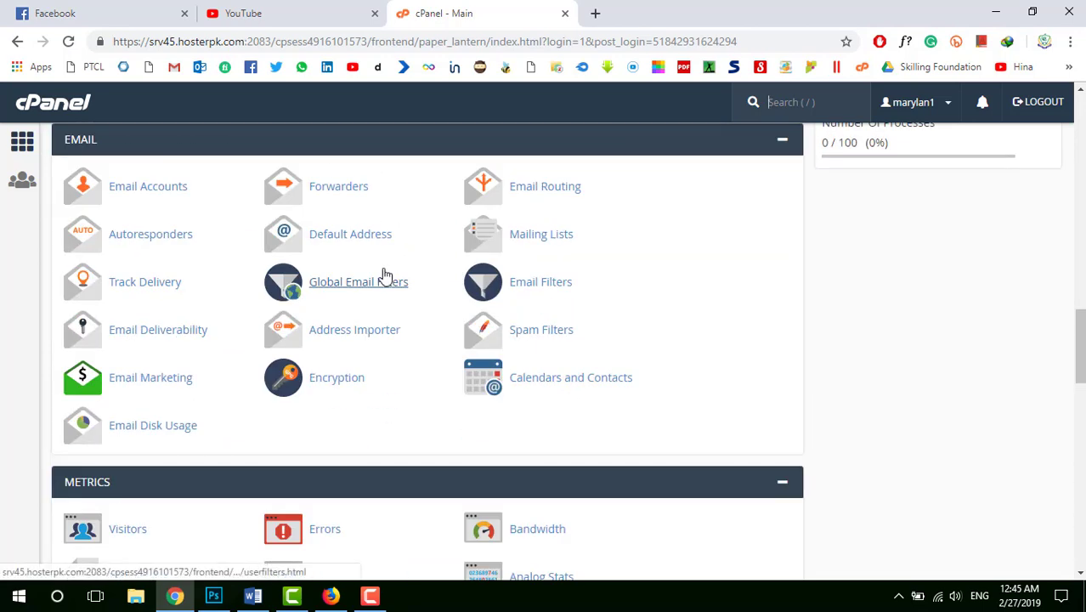
left_click(143, 188)
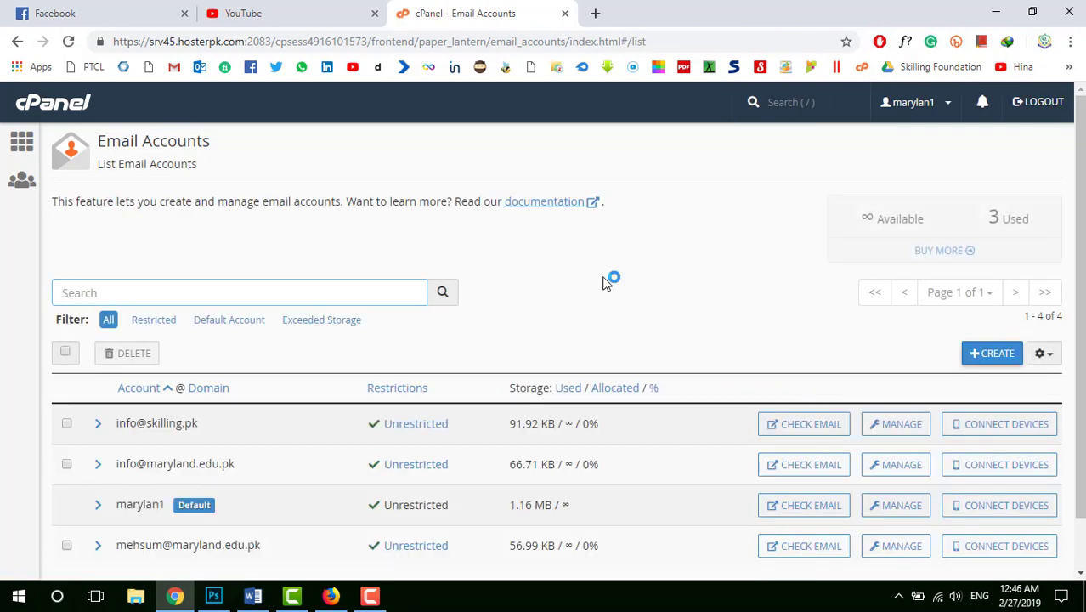
Start a new email account with + CREATE.
scroll(601, 267, "down", 1)
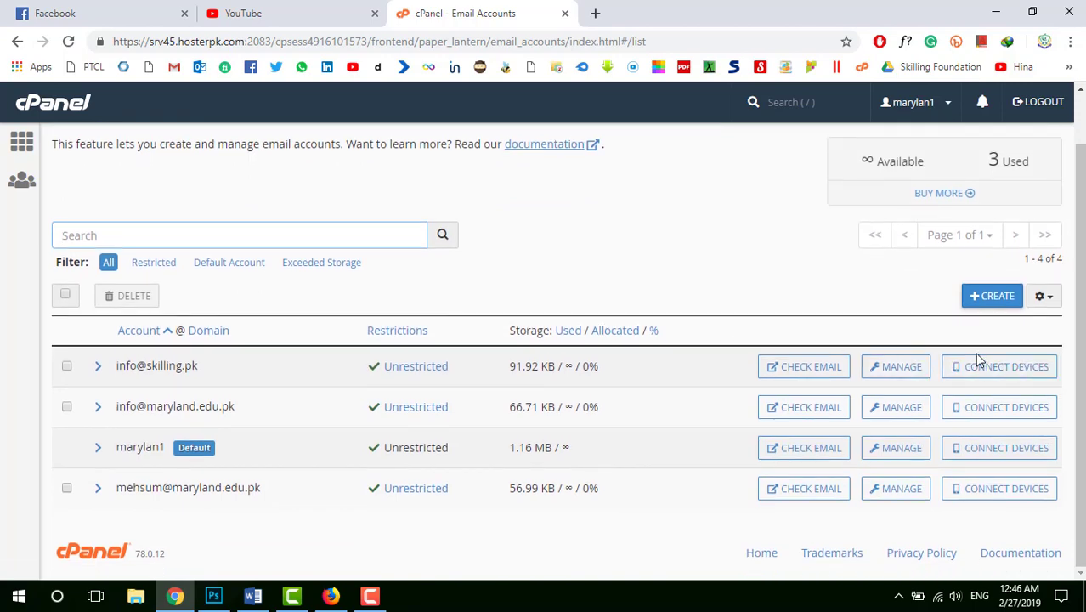
left_click(980, 299)
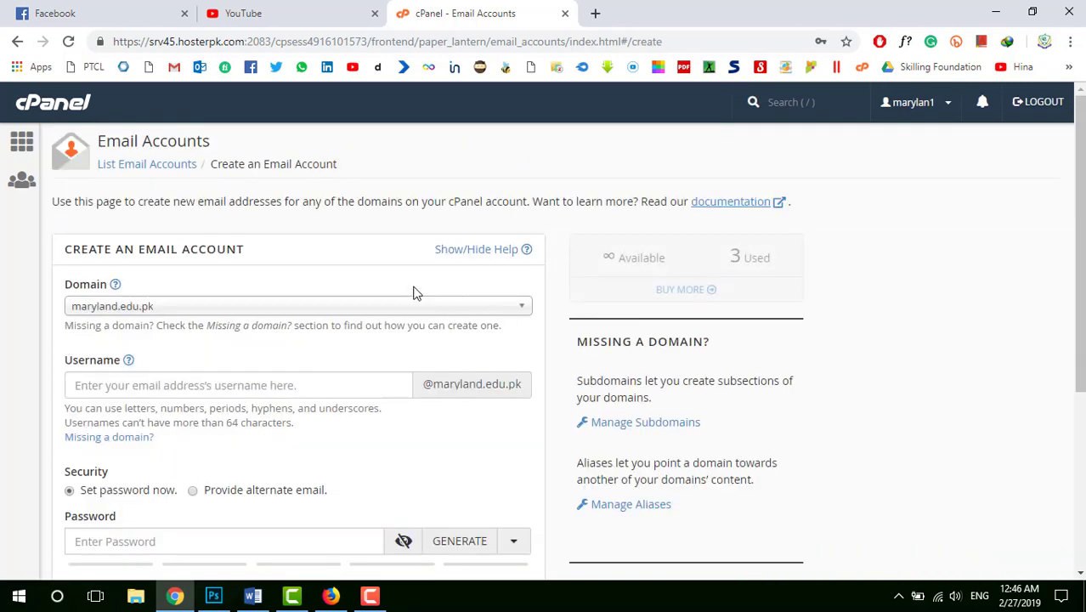
scroll(333, 290, "down", 1)
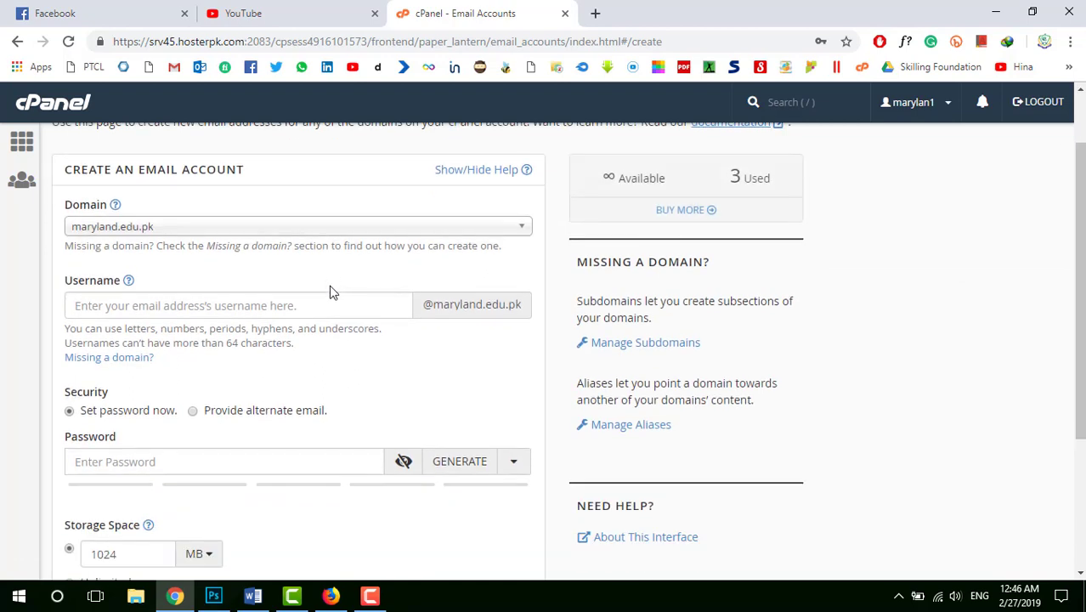
scroll(332, 289, "down", 2)
scroll(331, 290, "up", 2)
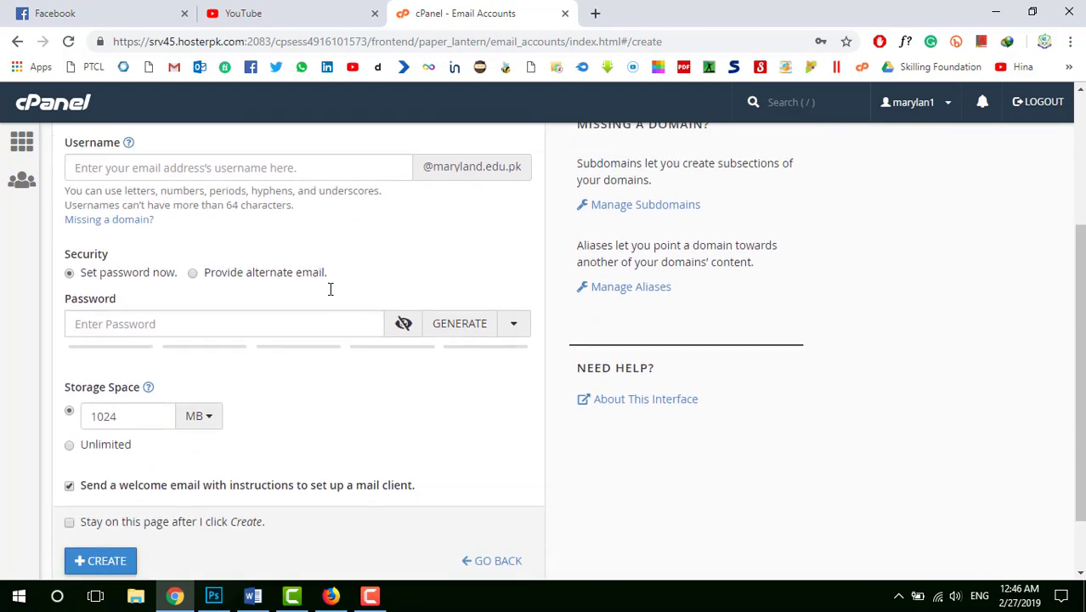
left_click(326, 296)
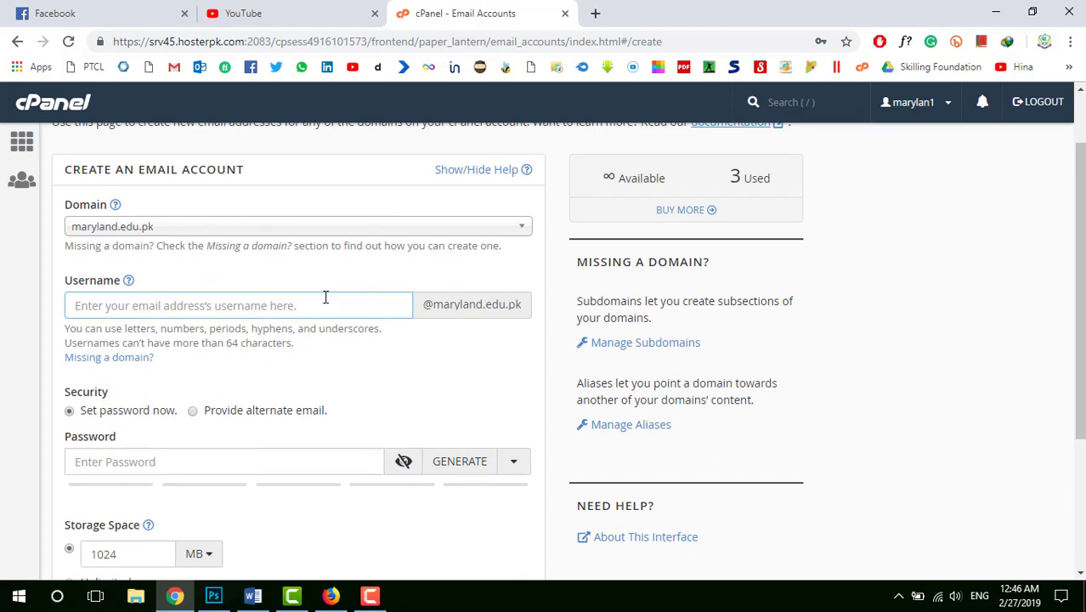
Choose eduex.pk as the new account's domain.
left_click(324, 229)
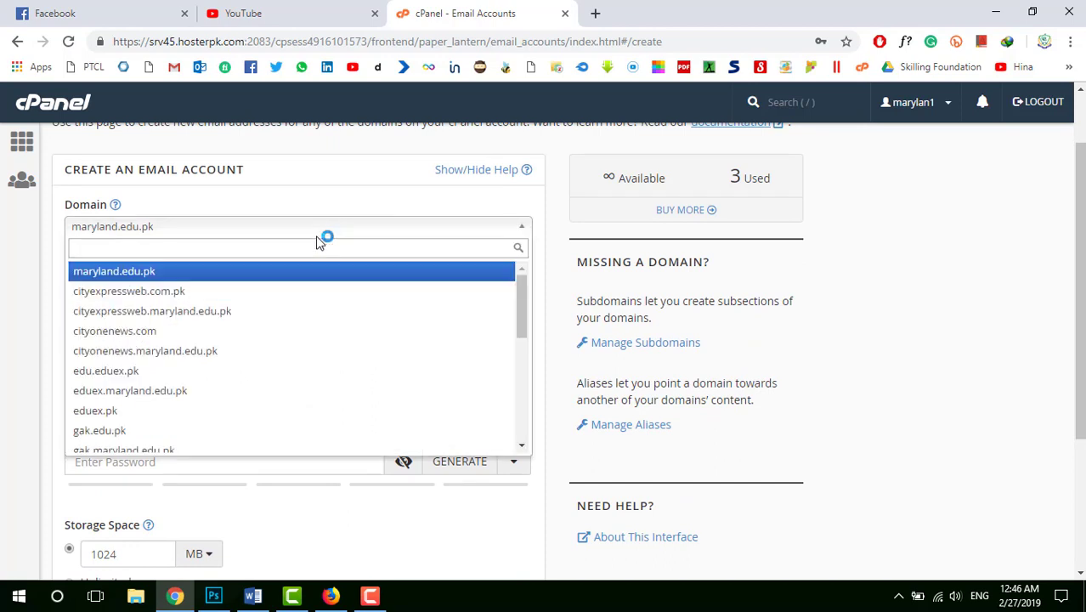
scroll(276, 317, "down", 5)
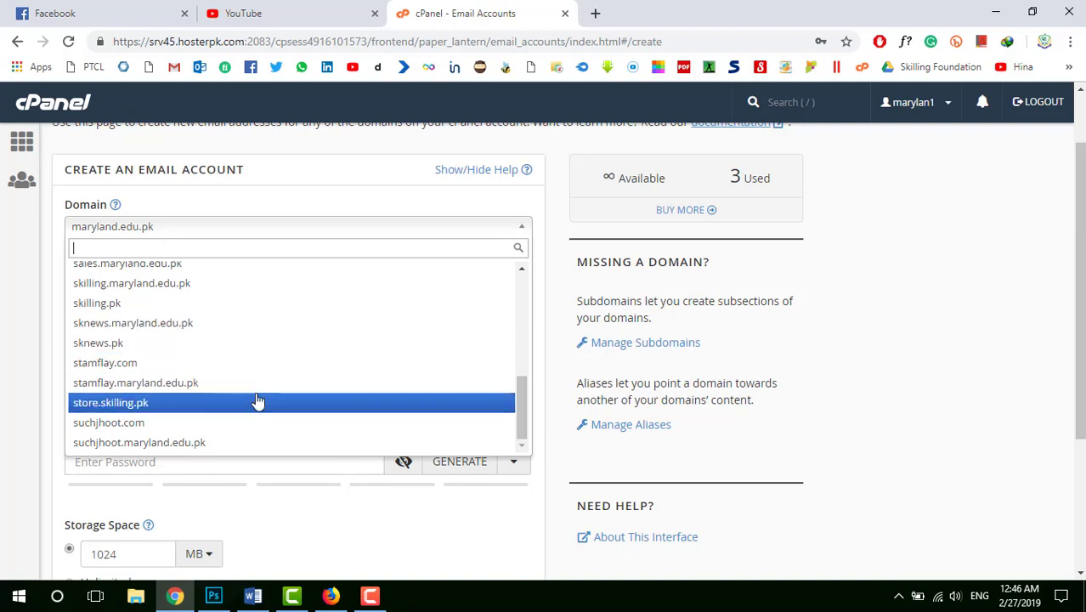
scroll(257, 401, "up", 5)
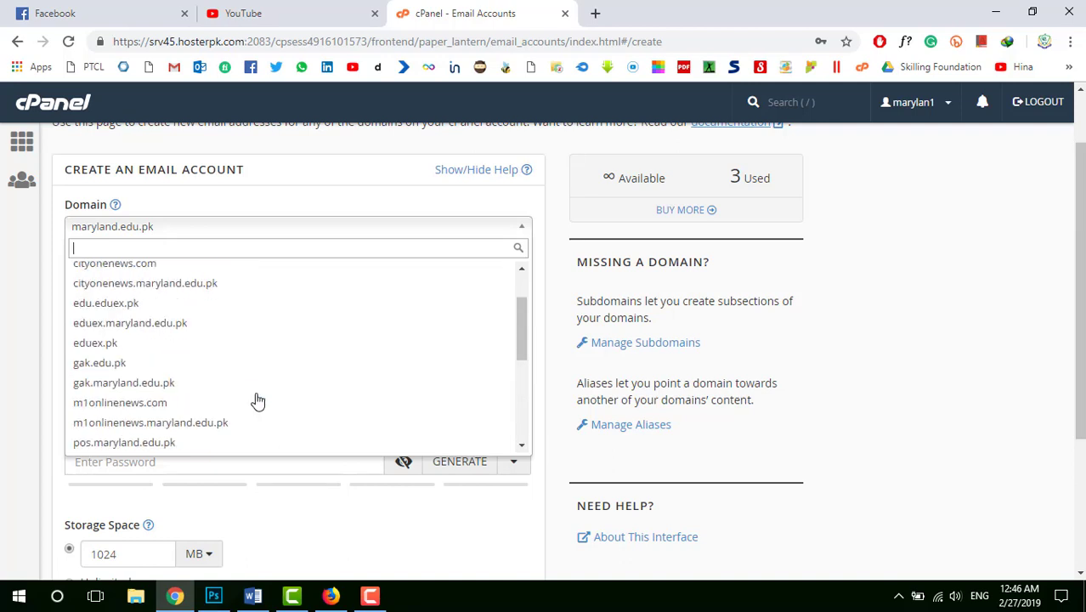
left_click(177, 345)
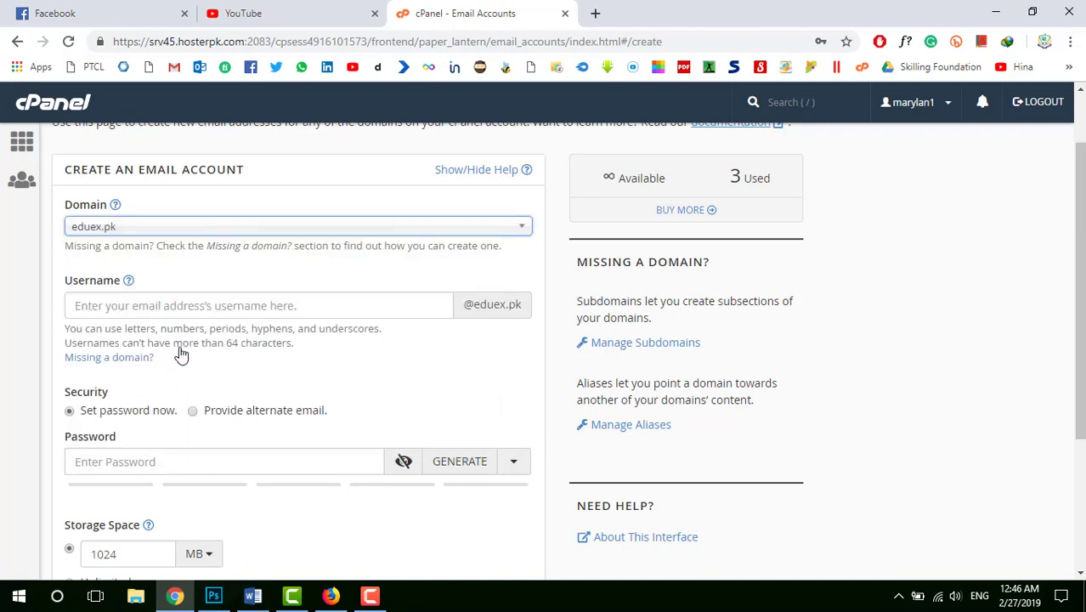
Enter username 'info' and replace the generated password with your own strong password.
left_click(231, 298)
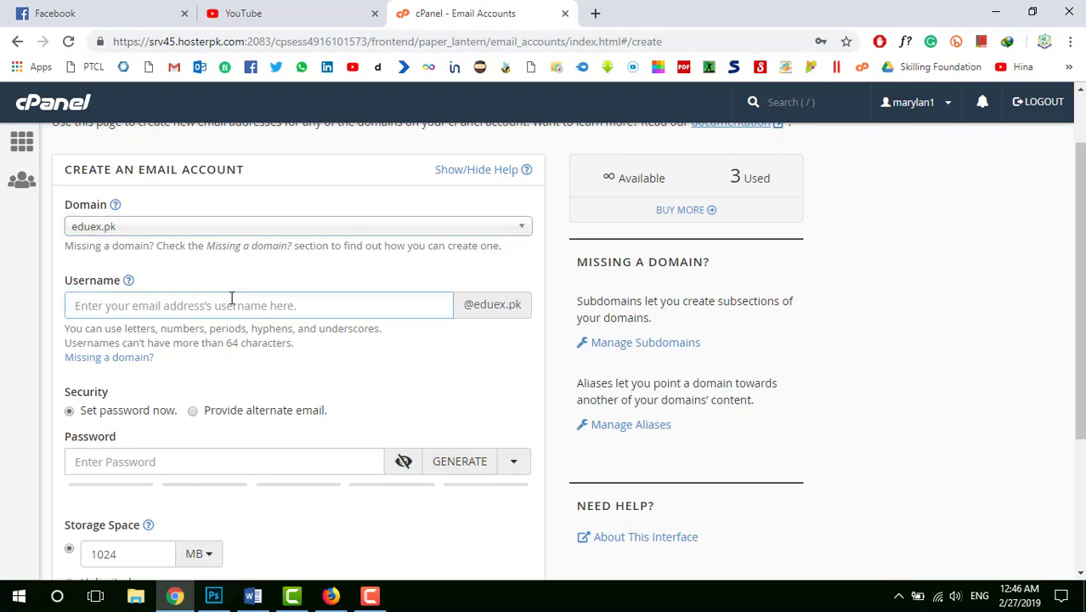
type("info")
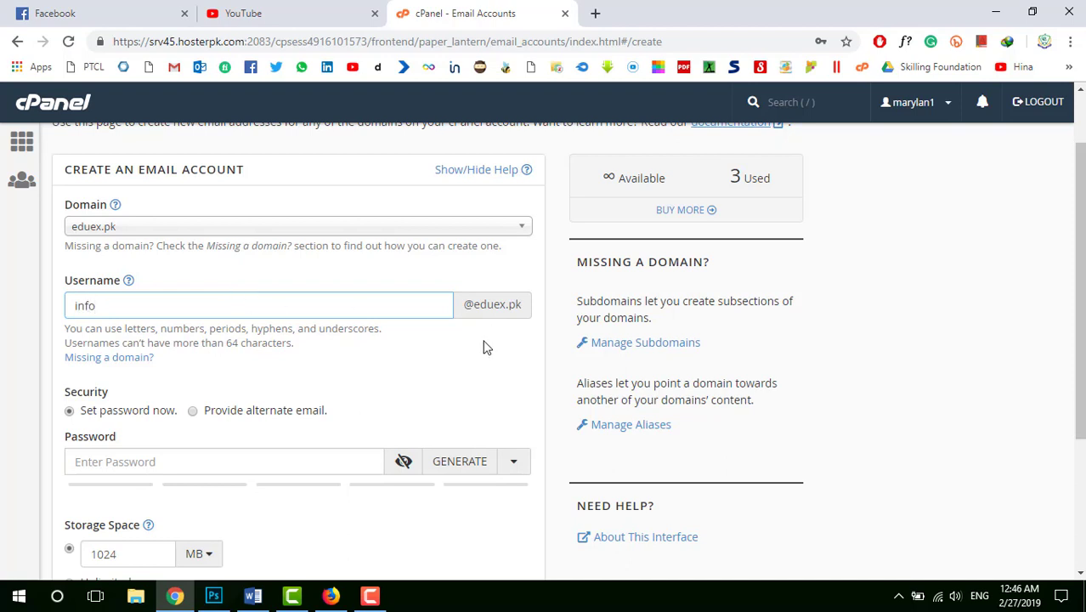
left_click(456, 365)
scroll(455, 315, "down", 1)
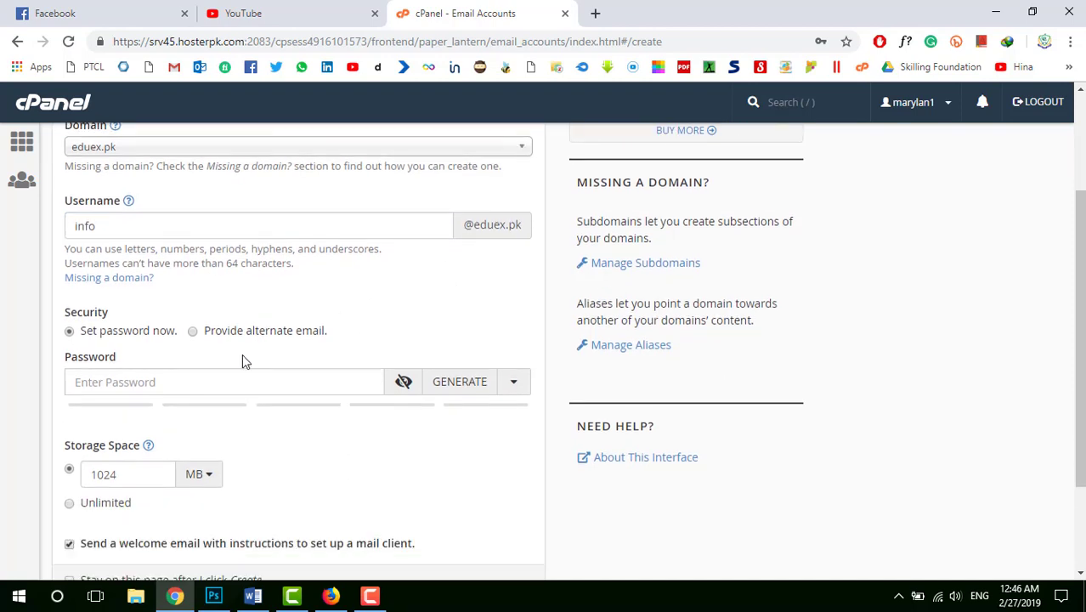
scroll(241, 371, "down", 1)
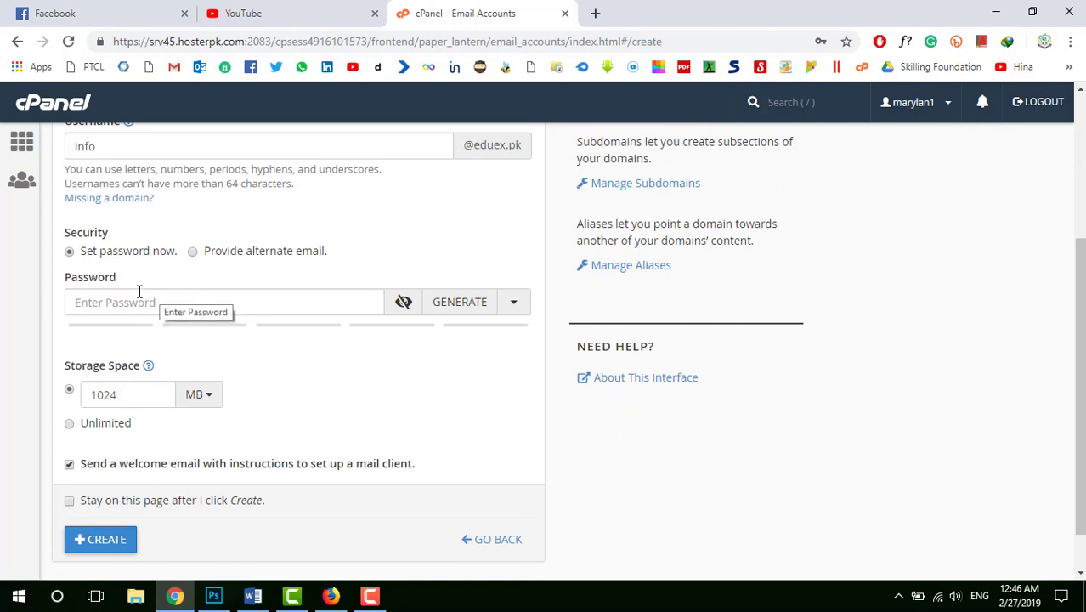
left_click(463, 313)
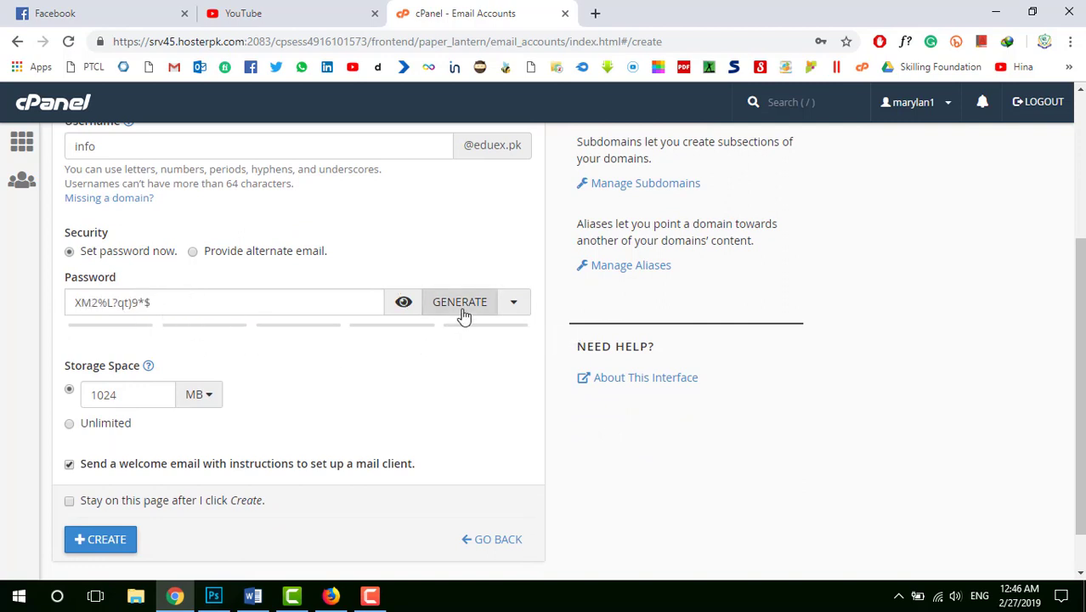
left_click(404, 303)
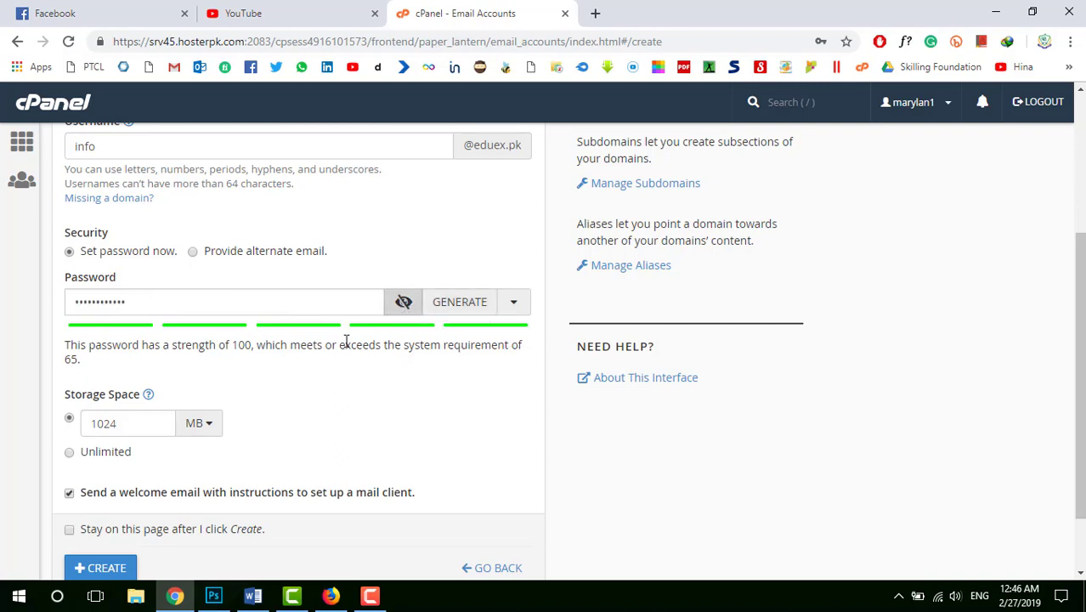
scroll(340, 335, "down", 2)
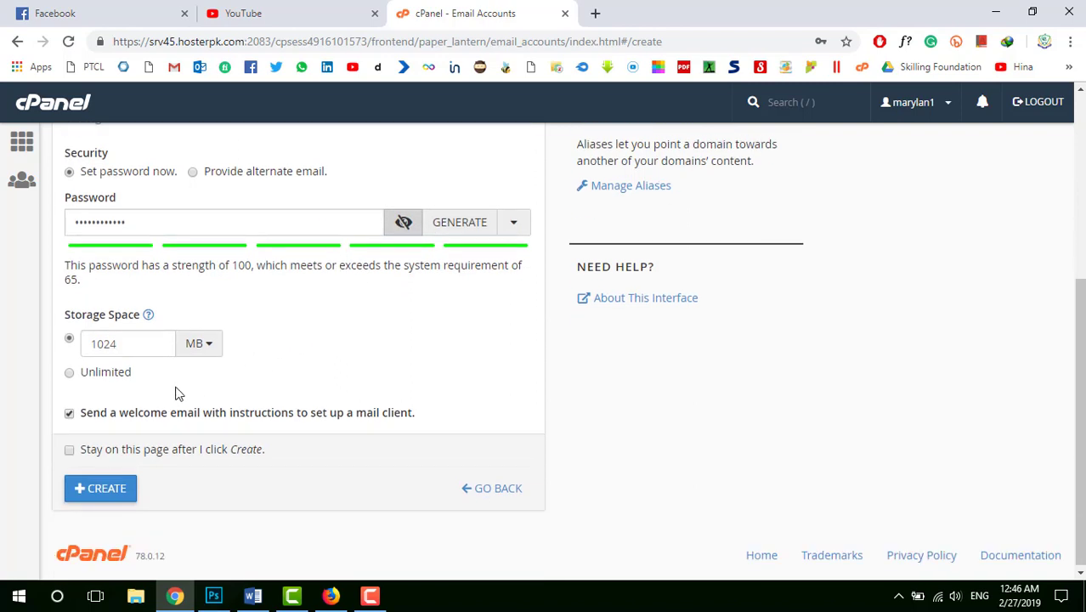
left_click_drag(188, 223, 4, 242)
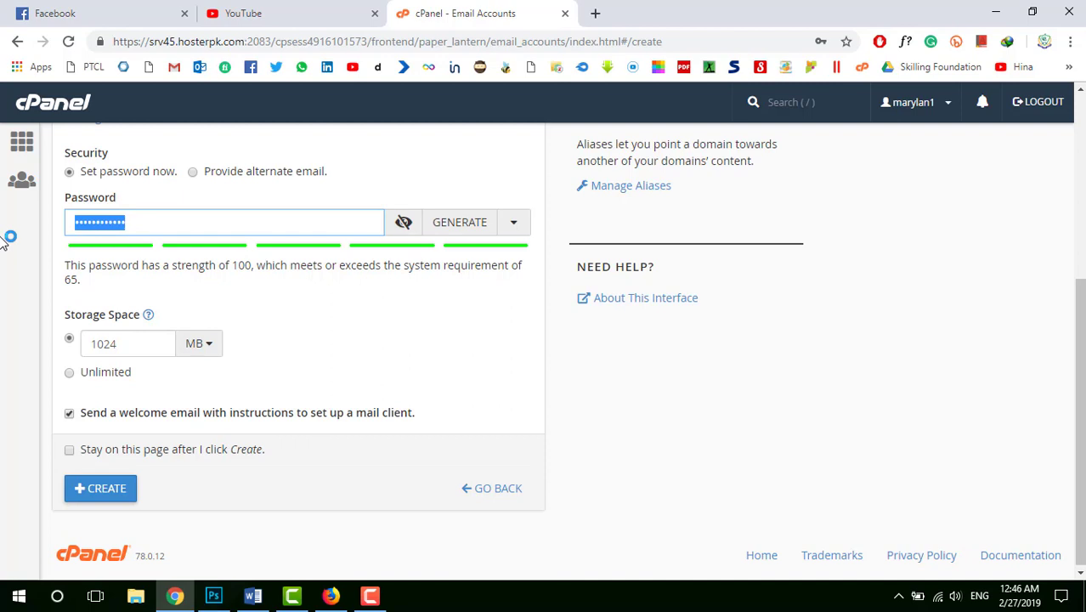
type("•••••")
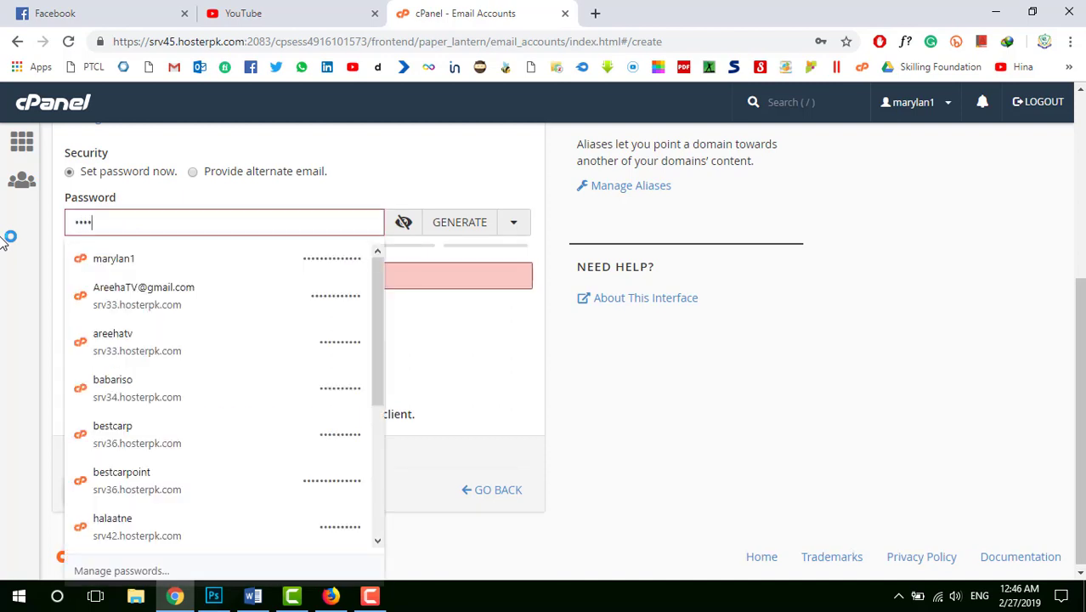
type("••••••")
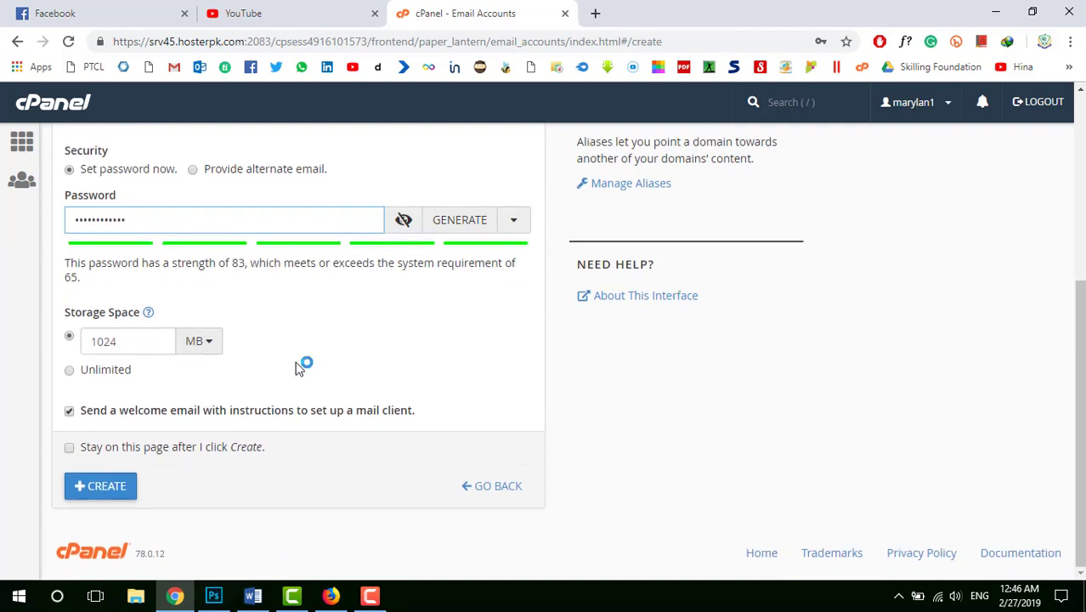
left_click(68, 371)
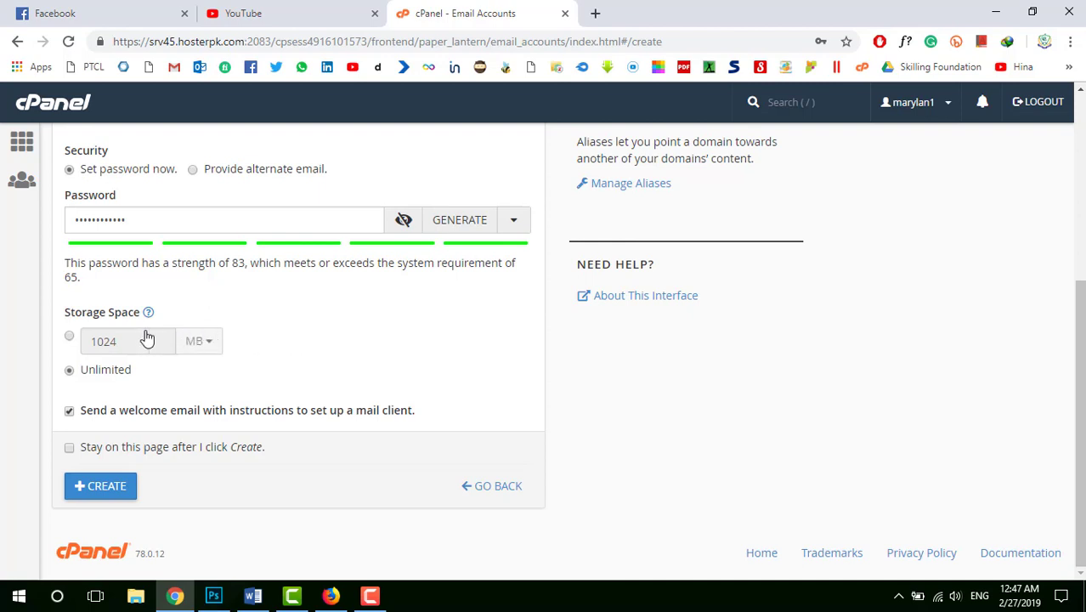
left_click(202, 345)
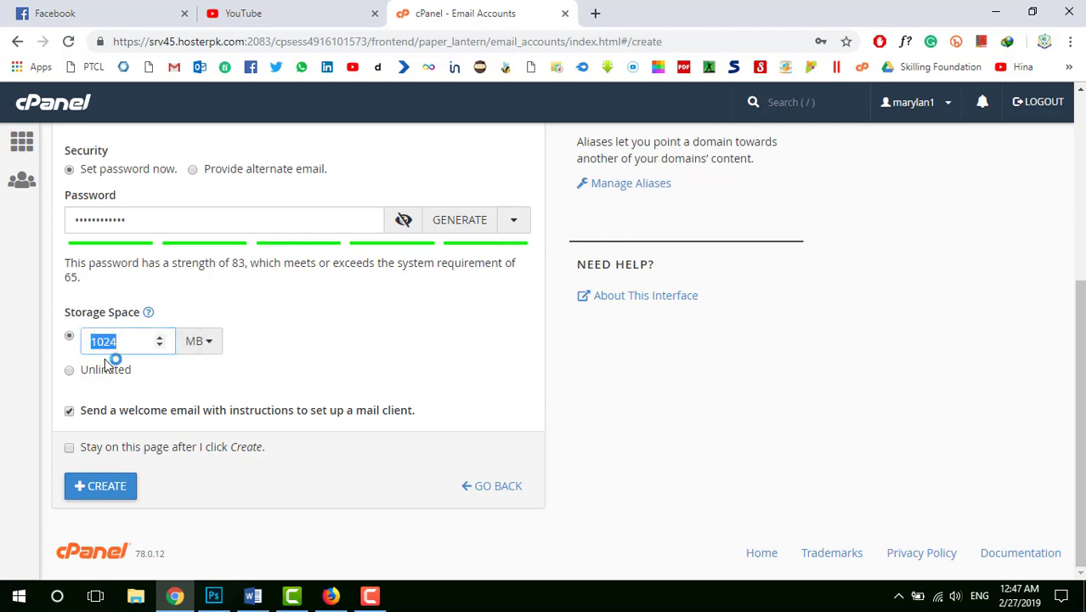
left_click(70, 370)
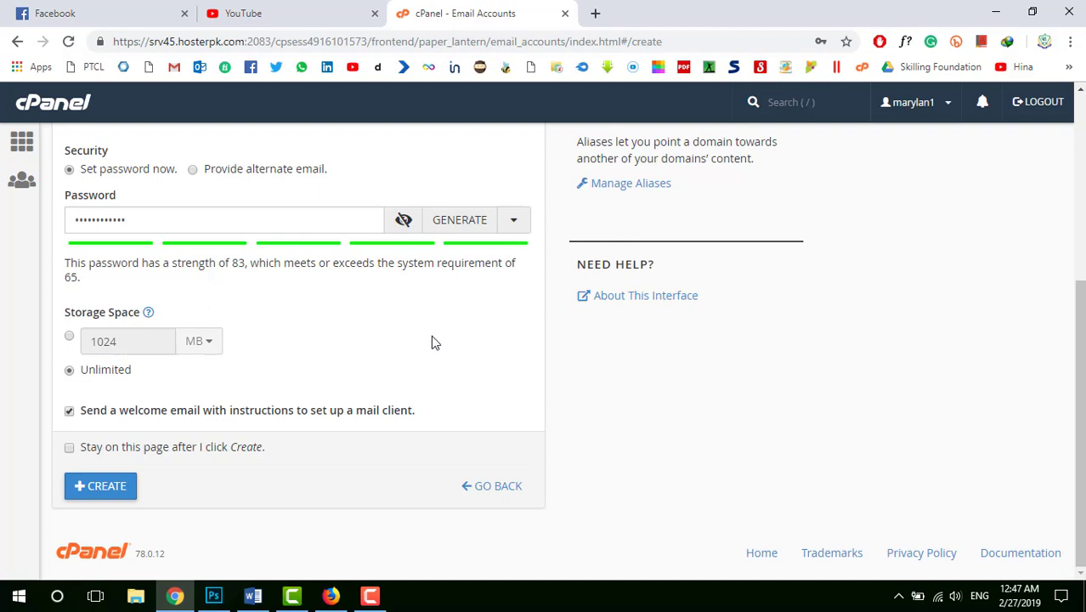
left_click(97, 492)
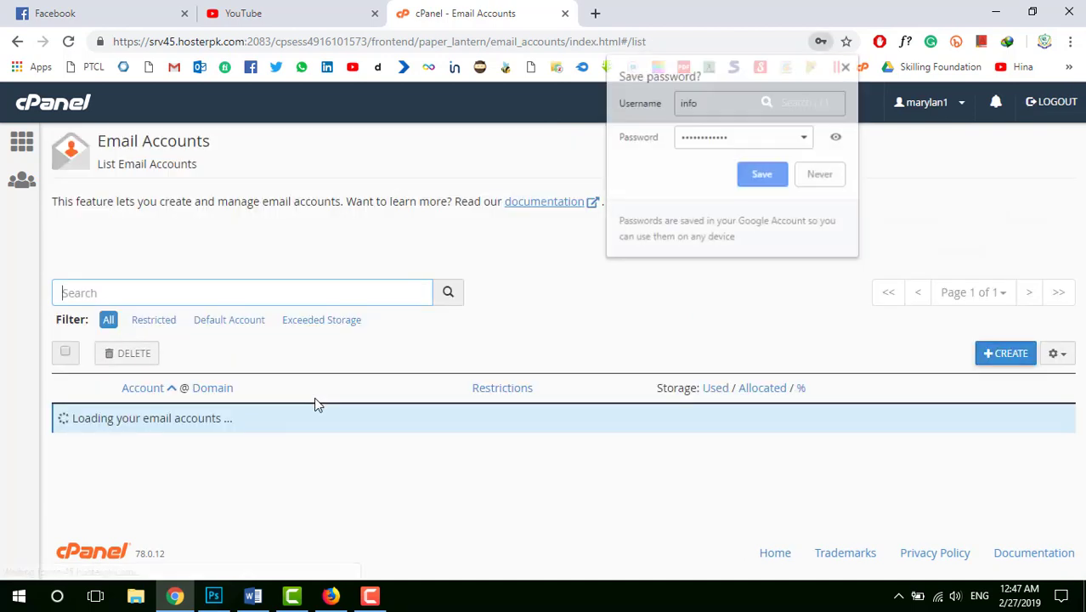
left_click(659, 335)
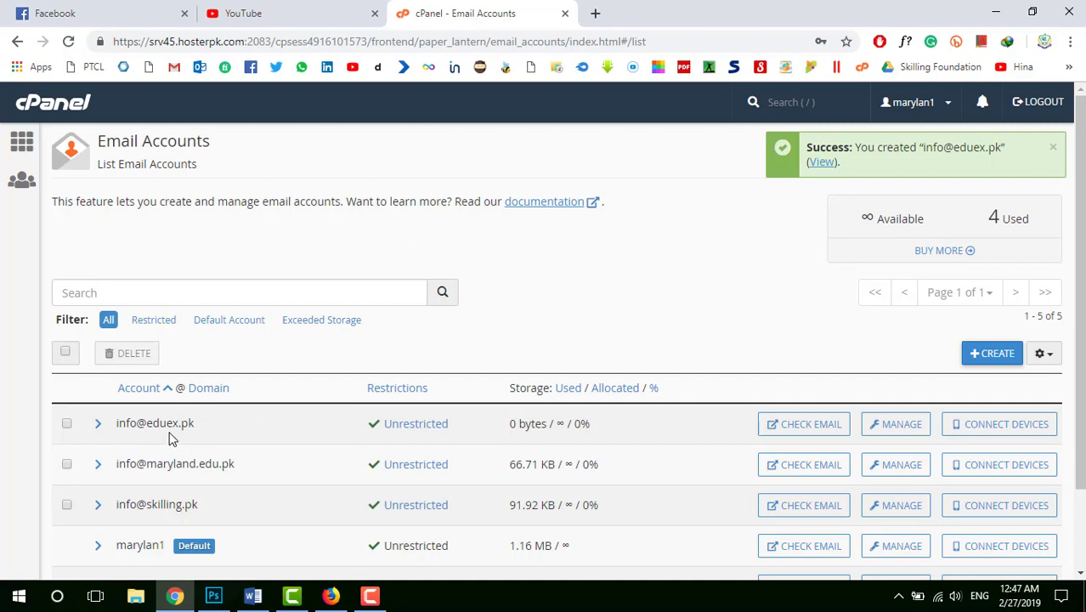
left_click_drag(193, 424, 136, 427)
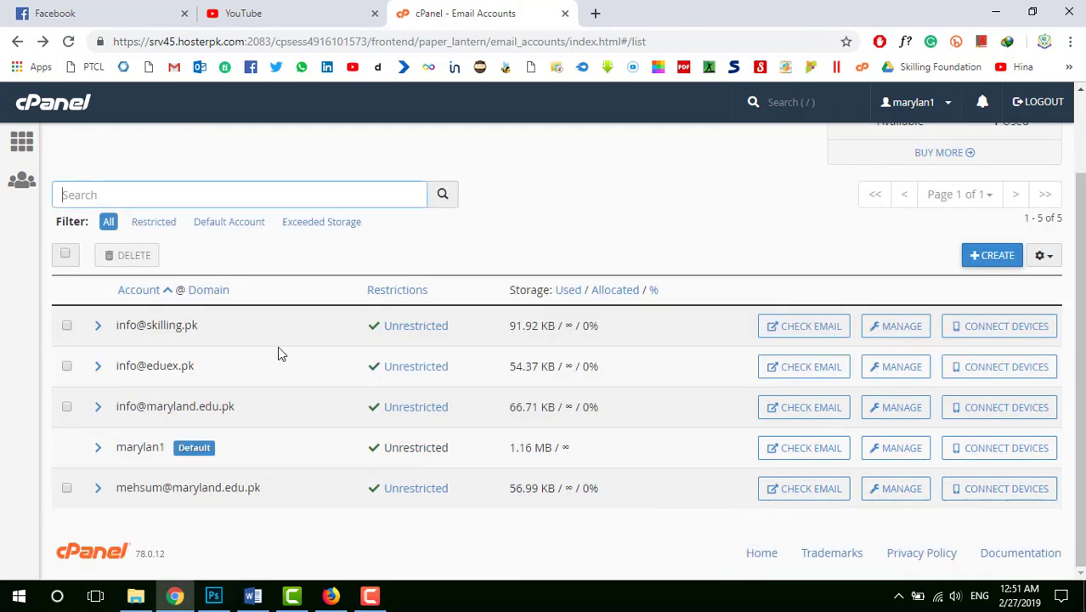
scroll(277, 346, "up", 2)
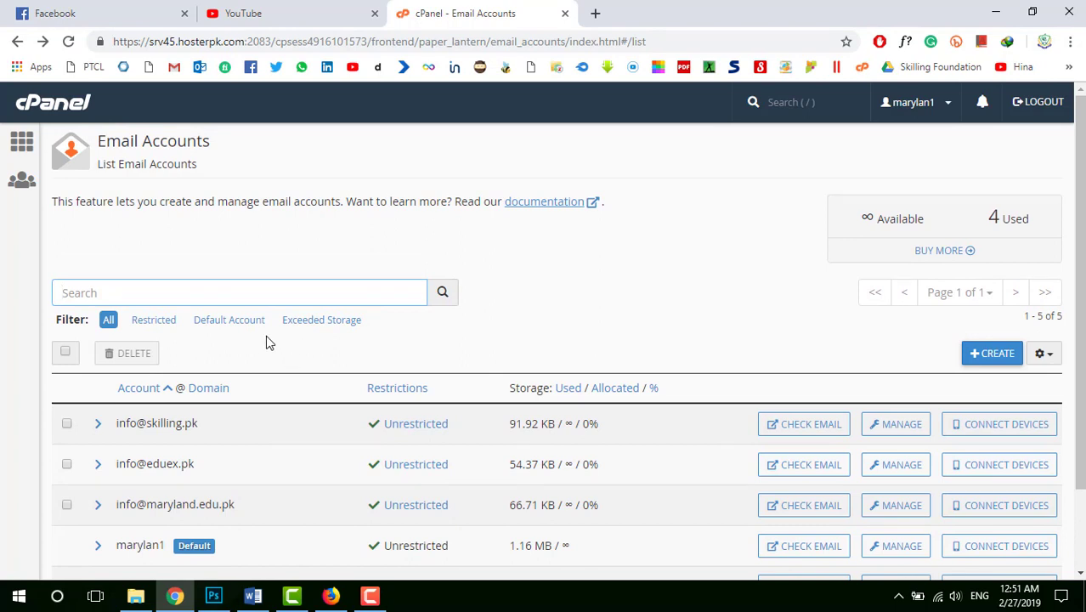
left_click(22, 141)
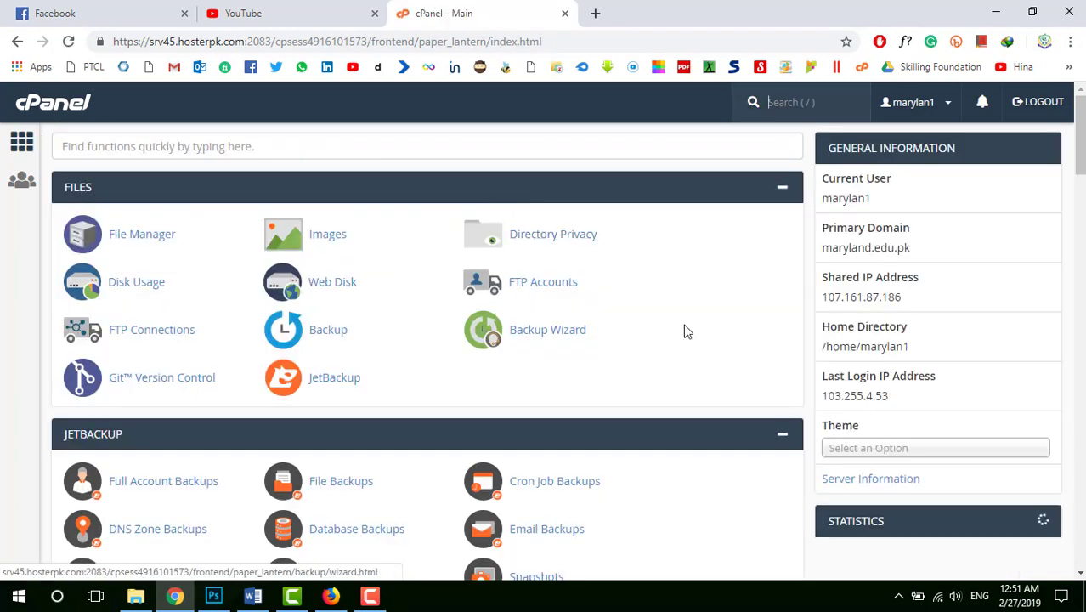
Open Forwarders from the Email section and begin Add Forwarder.
scroll(635, 337, "down", 5)
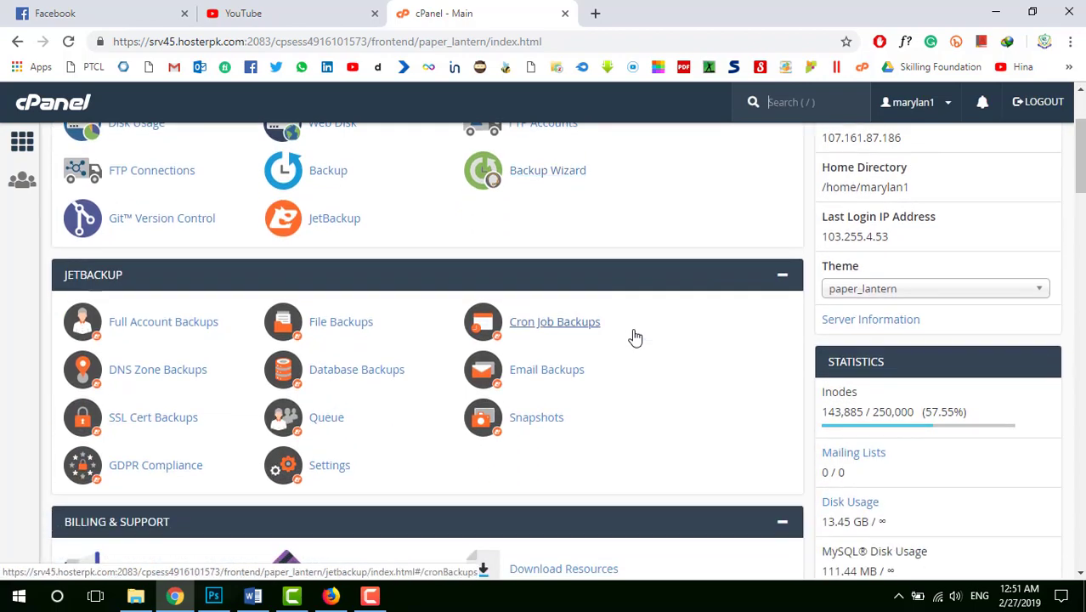
scroll(569, 344, "up", 2)
scroll(568, 344, "down", 7)
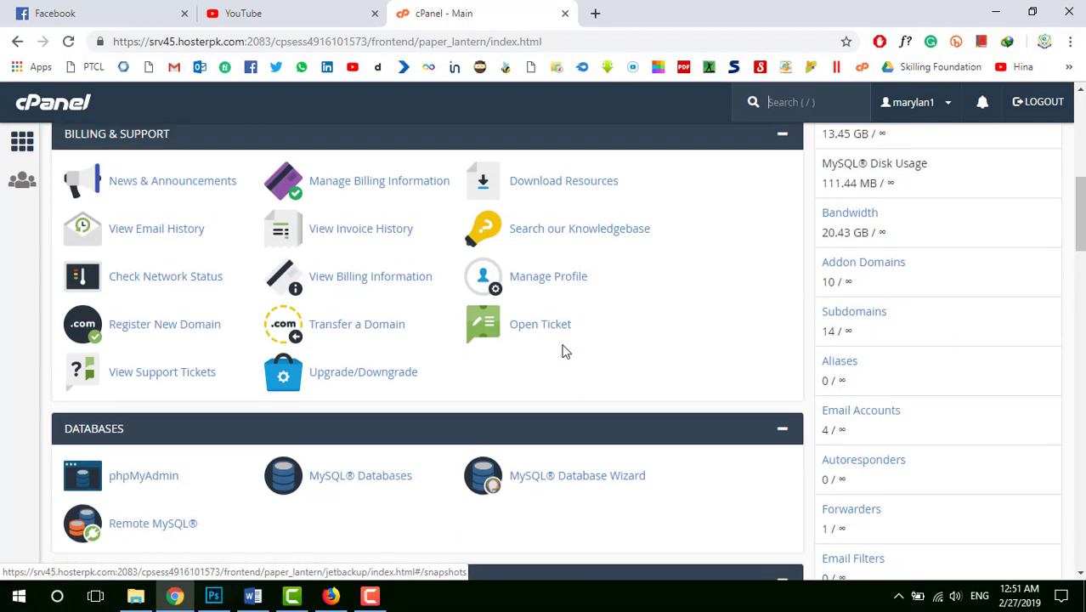
scroll(383, 342, "down", 5)
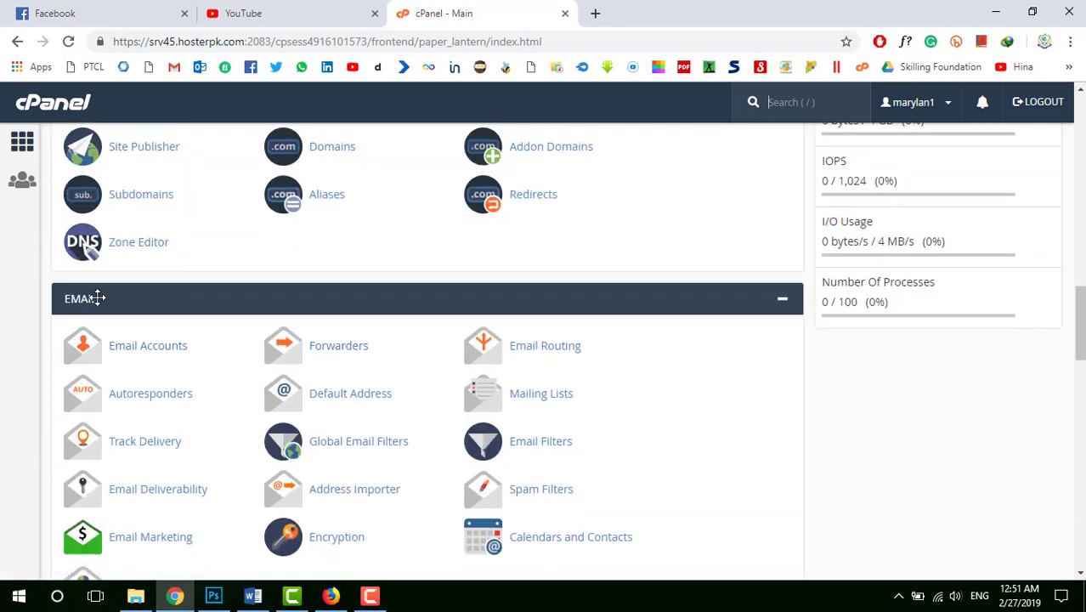
scroll(96, 296, "down", 1)
scroll(97, 297, "down", 2)
left_click(311, 189)
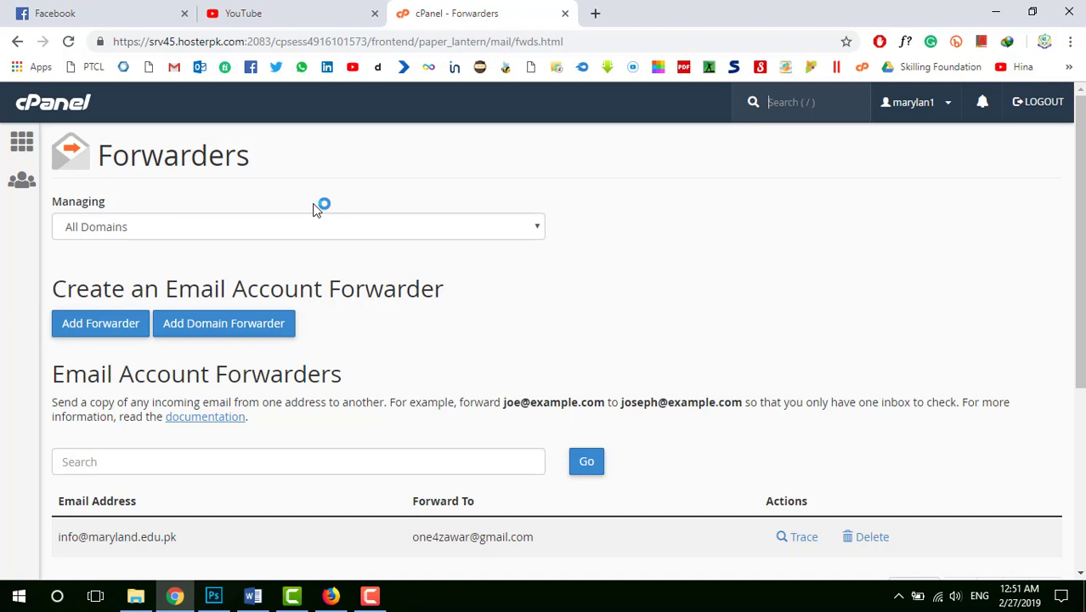
scroll(314, 209, "down", 2)
scroll(315, 267, "up", 1)
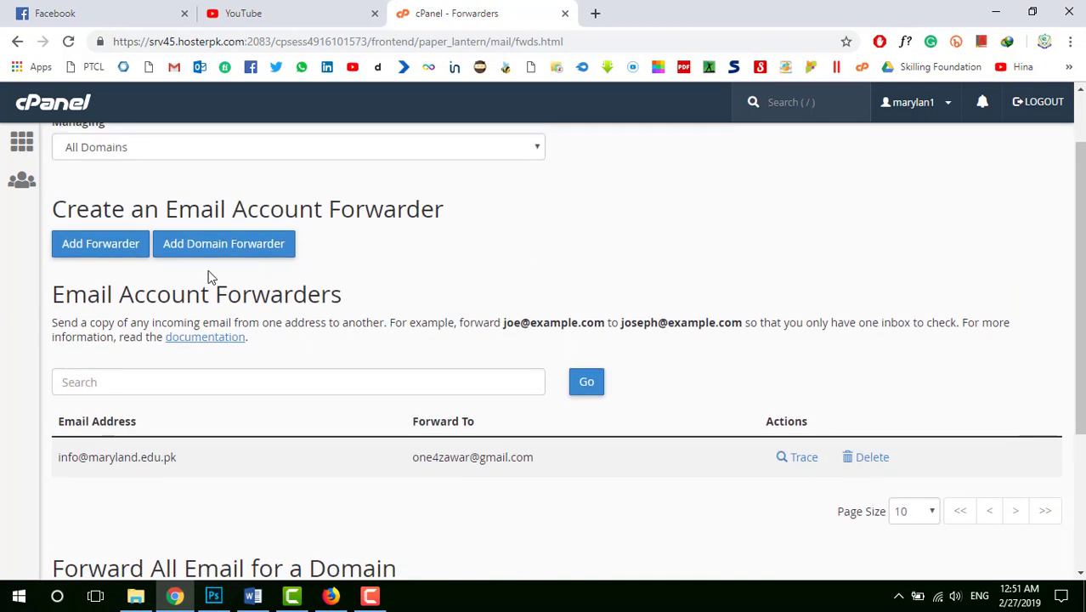
left_click(117, 253)
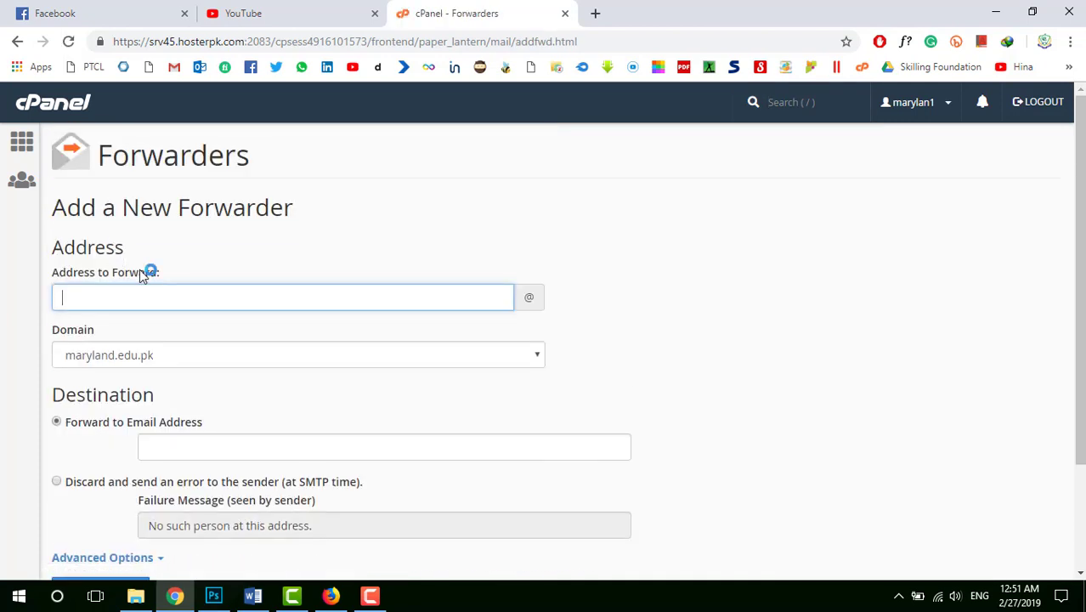
Set the address to forward to 'info' on the eduex.pk domain.
scroll(147, 273, "down", 1)
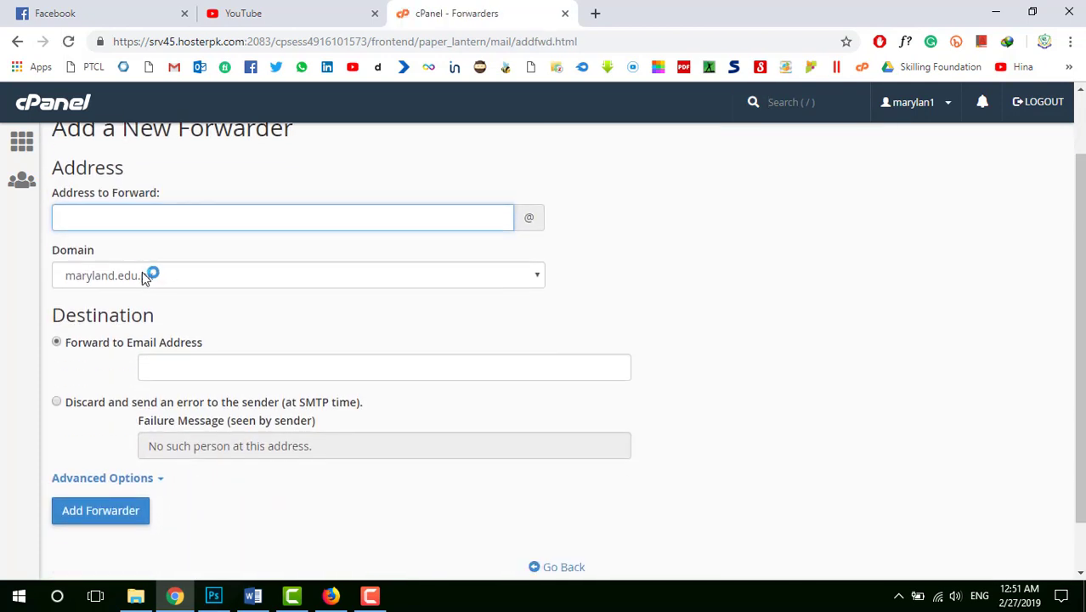
left_click(134, 224)
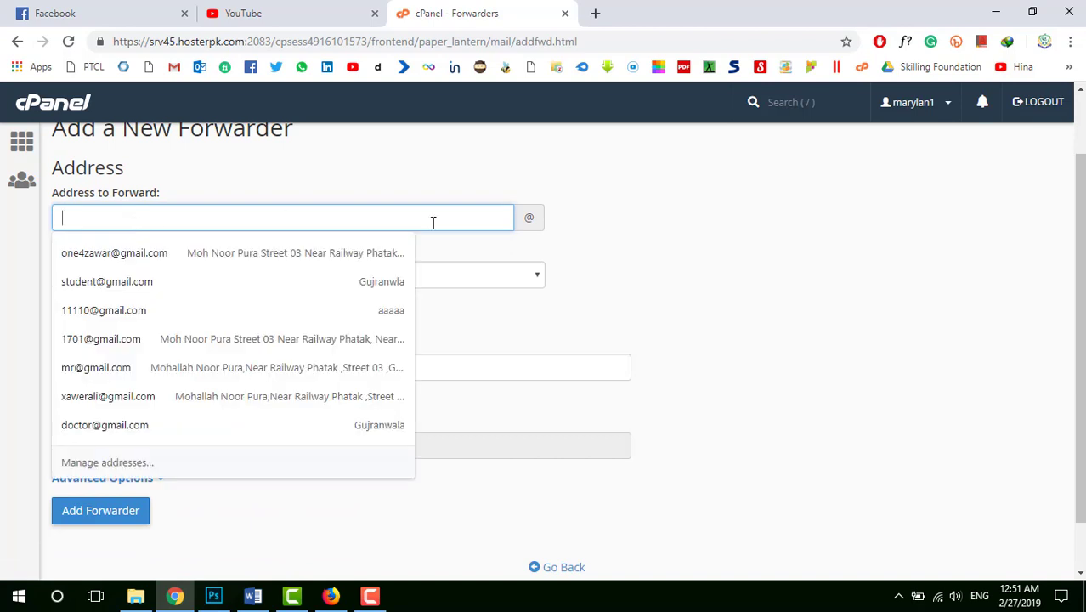
left_click(584, 273)
left_click(359, 221)
type("info")
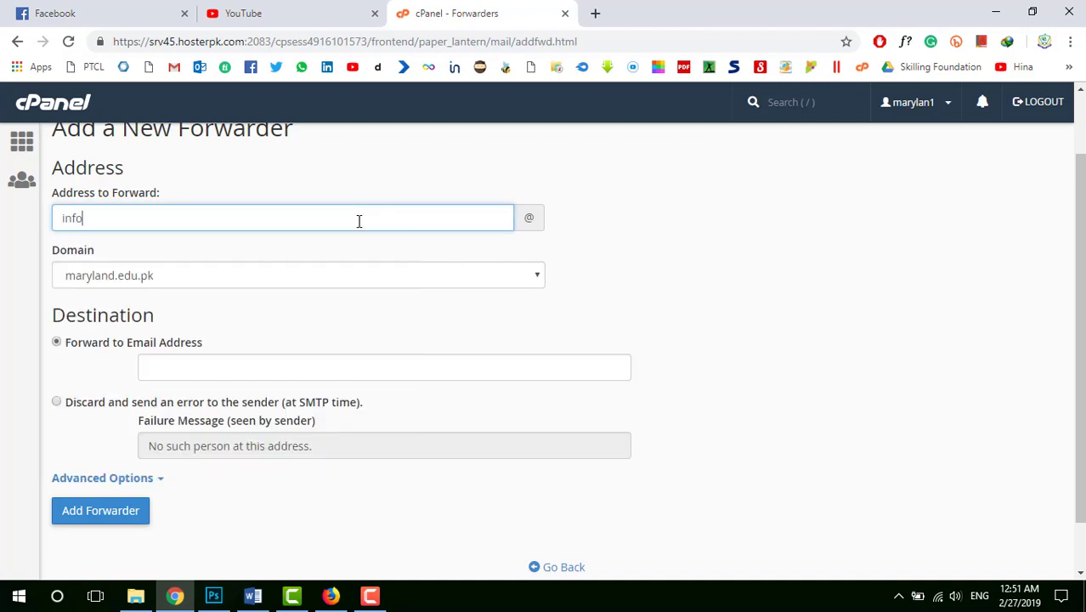
left_click(273, 273)
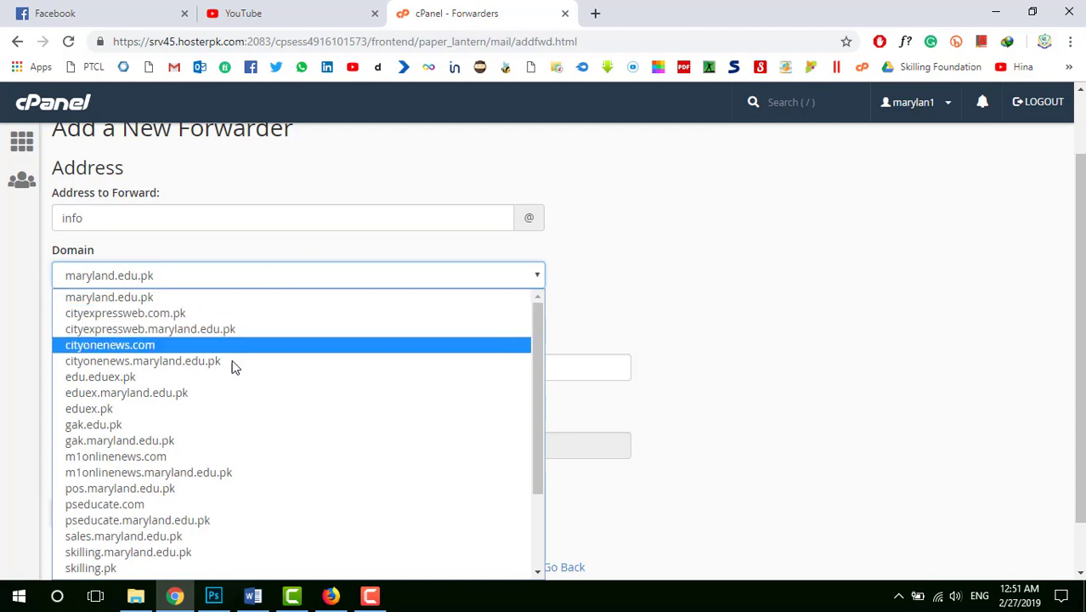
left_click(210, 407)
Leave the destination blank and switch to the Gmail inbox in Firefox.
scroll(622, 344, "down", 1)
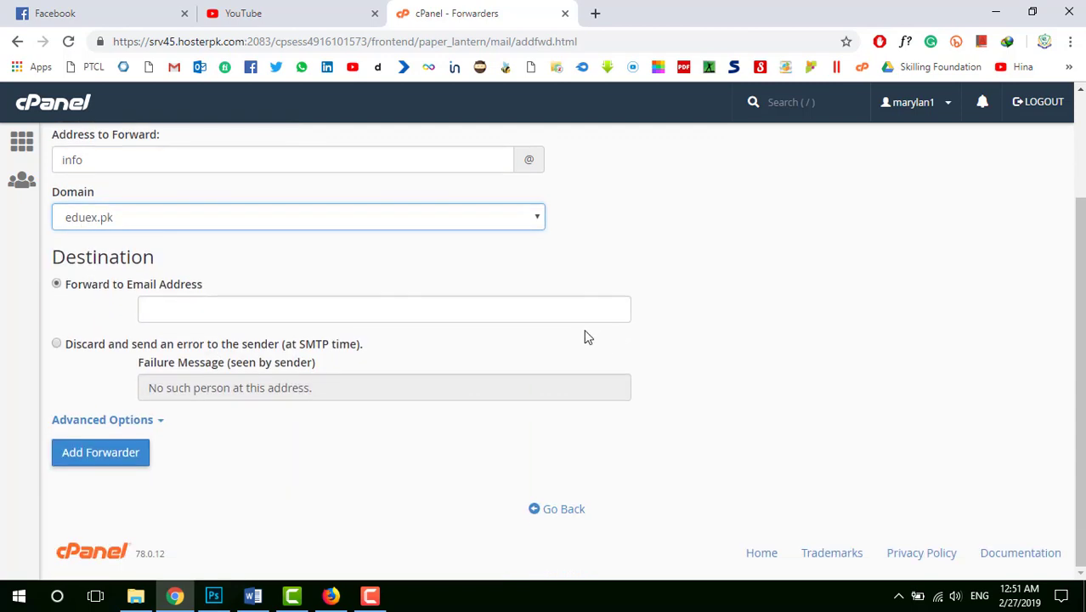
scroll(297, 229, "up", 1)
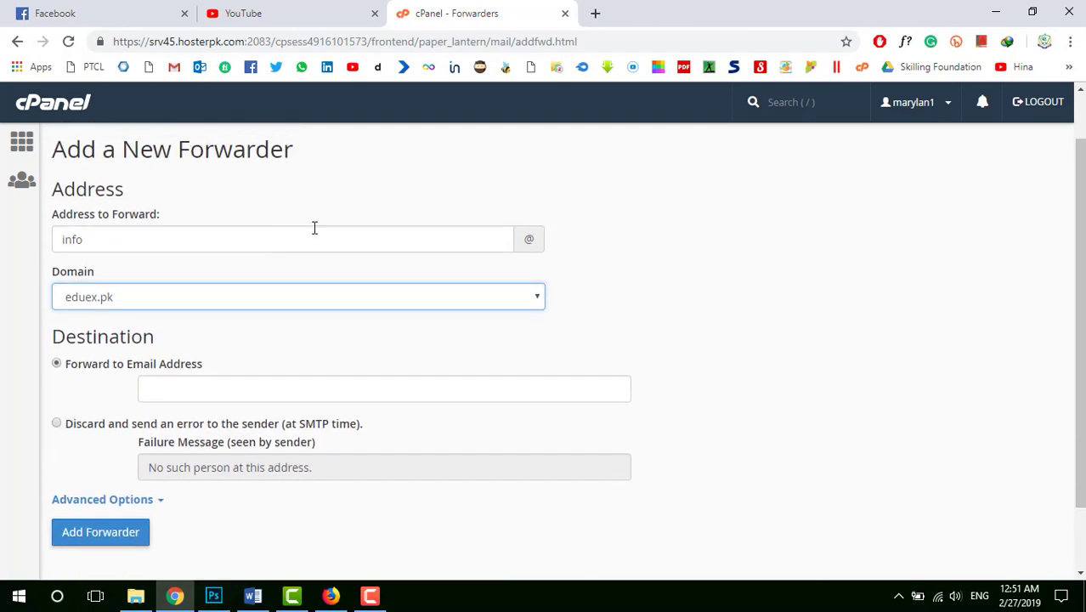
left_click(615, 292)
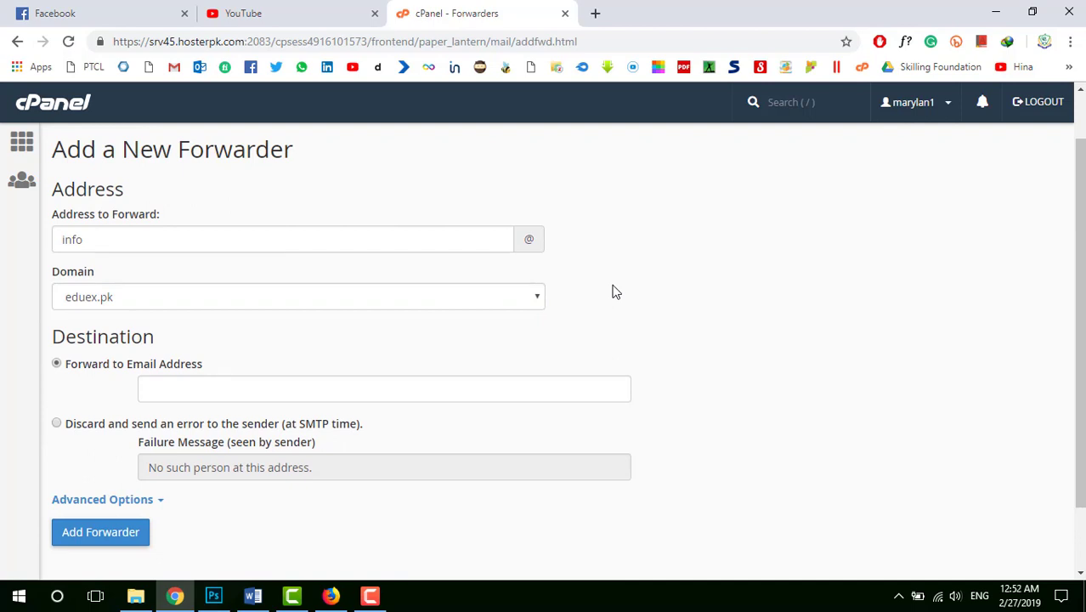
scroll(615, 292, "down", 1)
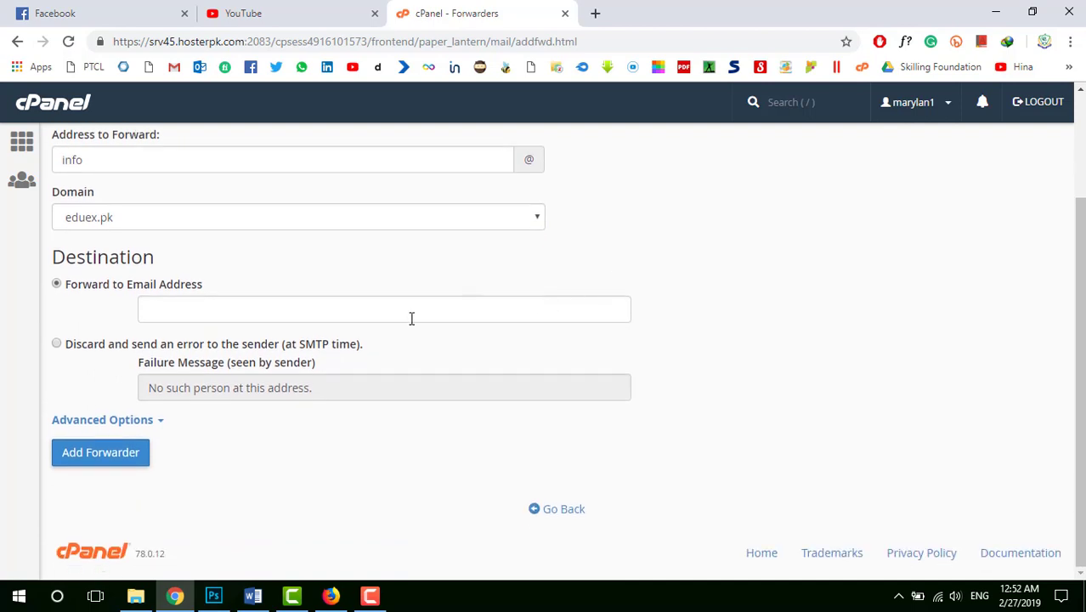
left_click(199, 303)
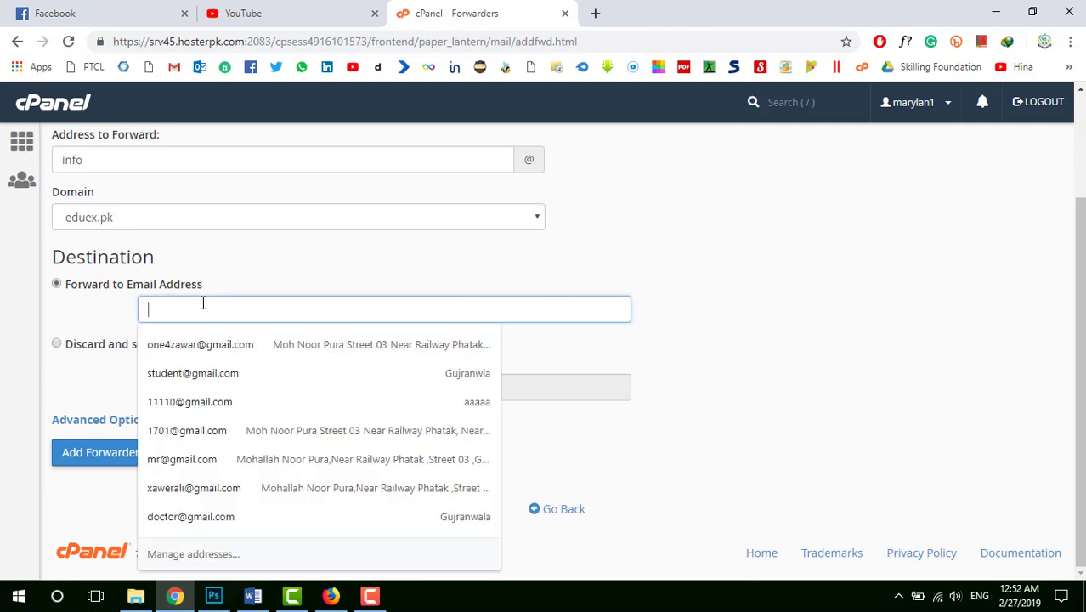
left_click(351, 271)
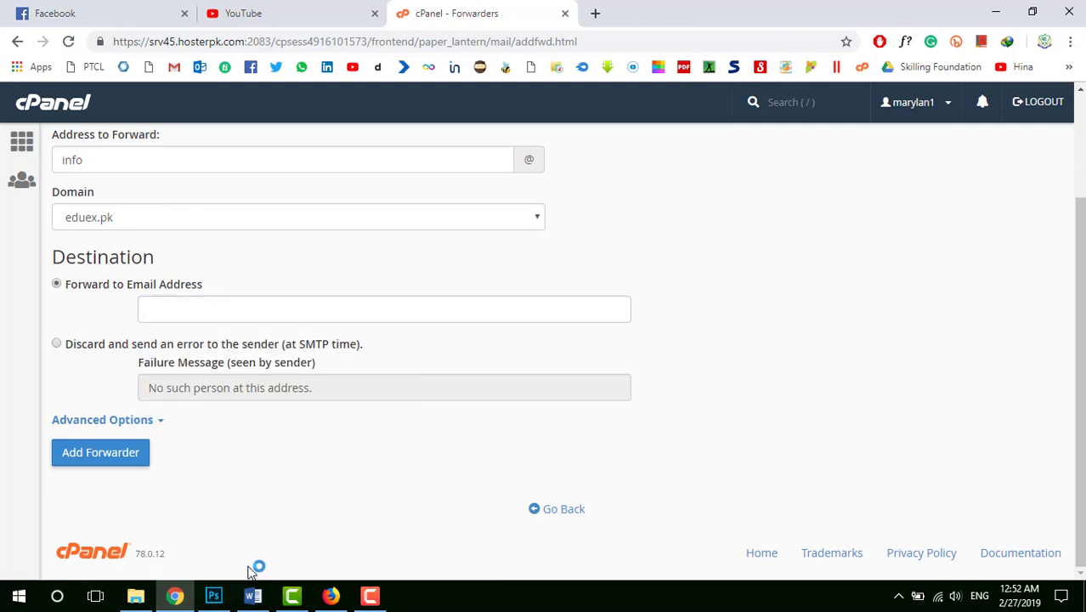
left_click(331, 596)
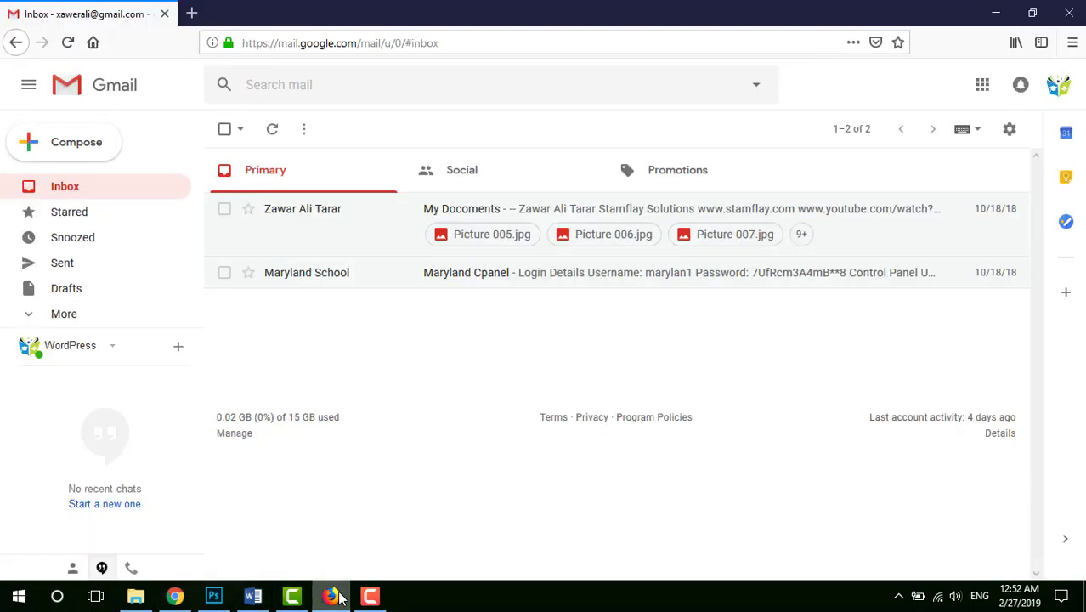
Open the Google account panel and select the signed-in email address.
left_click(1055, 93)
left_click_drag(1067, 148, 968, 126)
left_click(968, 140)
left_click(1068, 149)
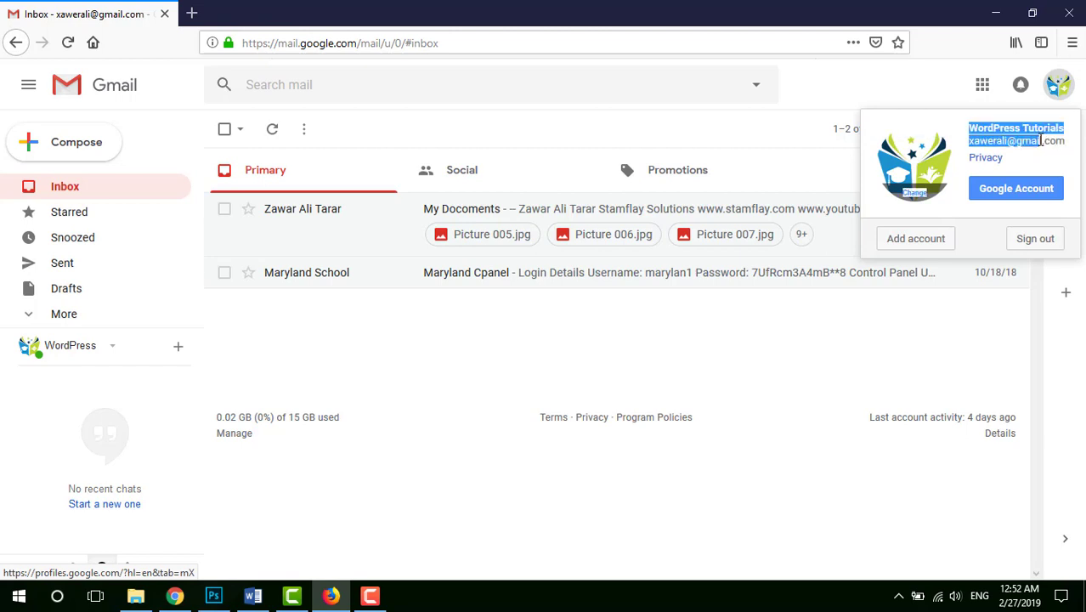
left_click(1065, 145)
left_click_drag(1064, 146, 968, 141)
left_click(985, 138)
Copy the Gmail address and return to the cPanel forward-to field.
right_click(986, 138)
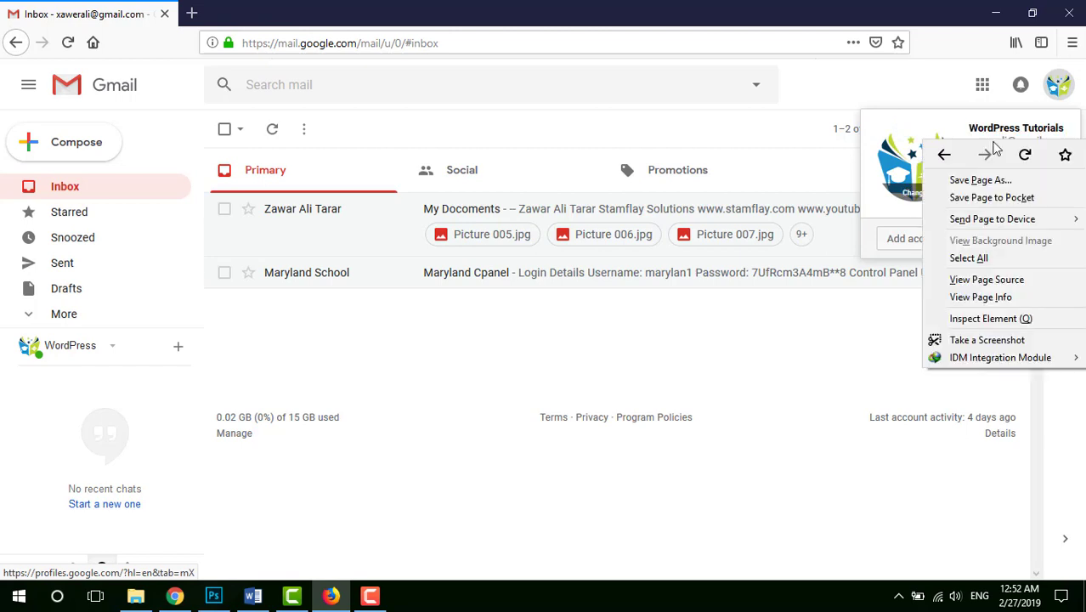
left_click(1030, 135)
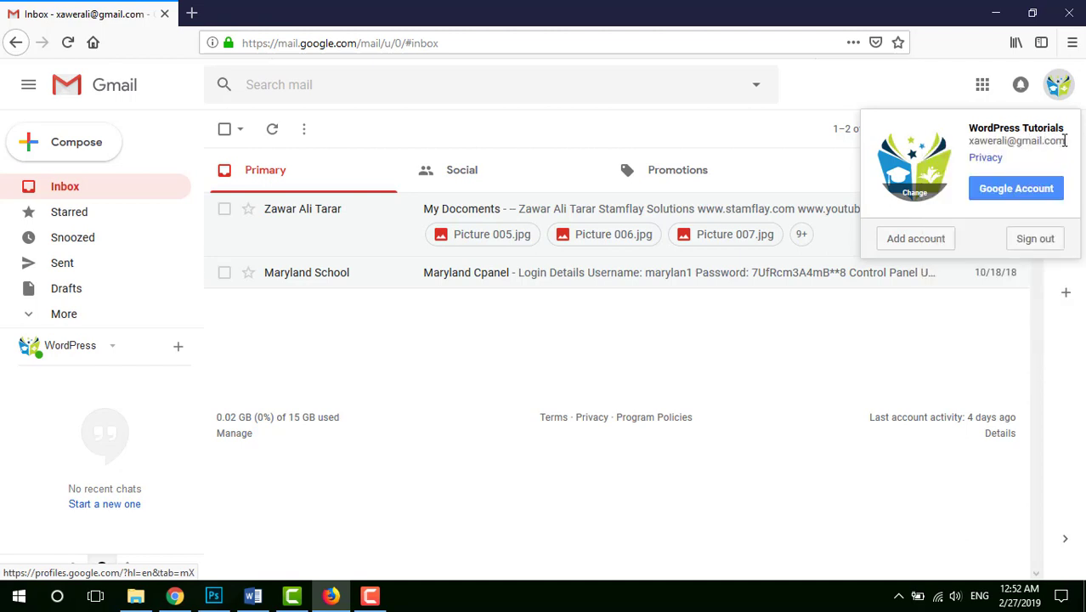
triple_click(1063, 141)
triple_click(1062, 143)
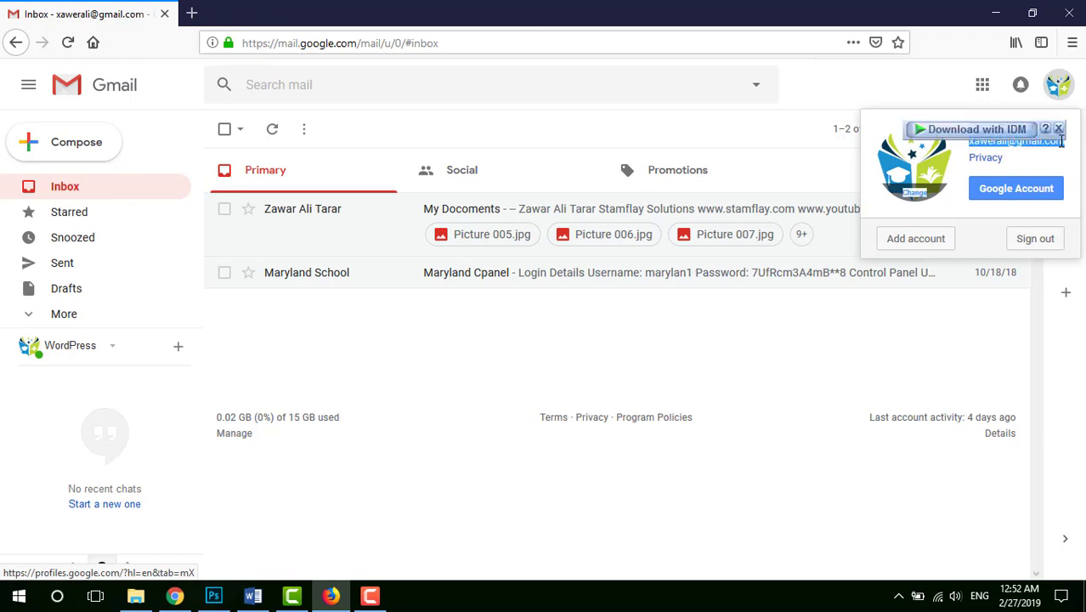
left_click(176, 597)
left_click(222, 313)
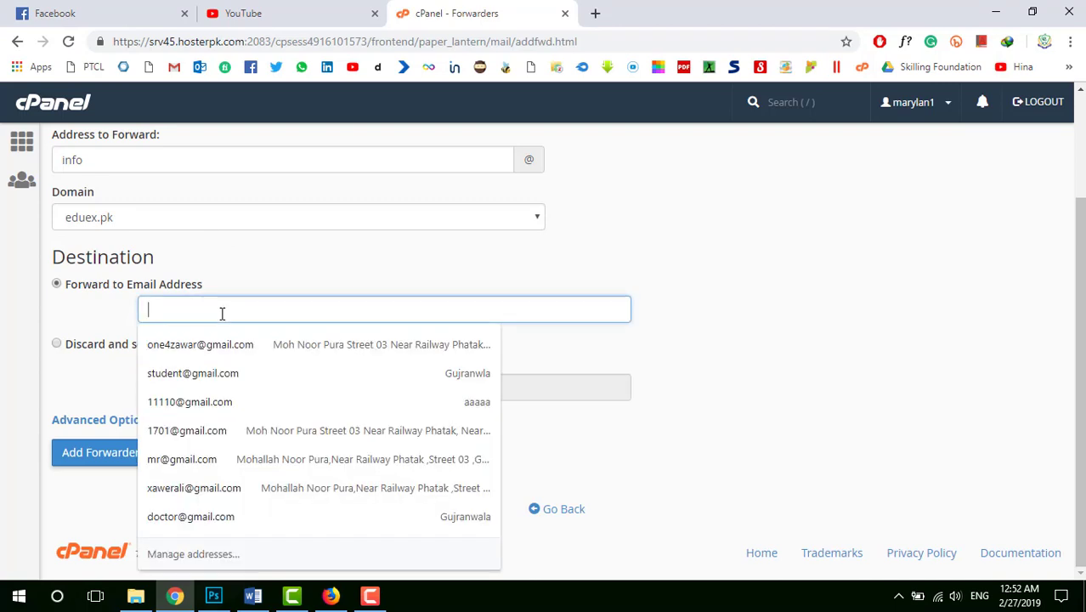
key("ctrl+v")
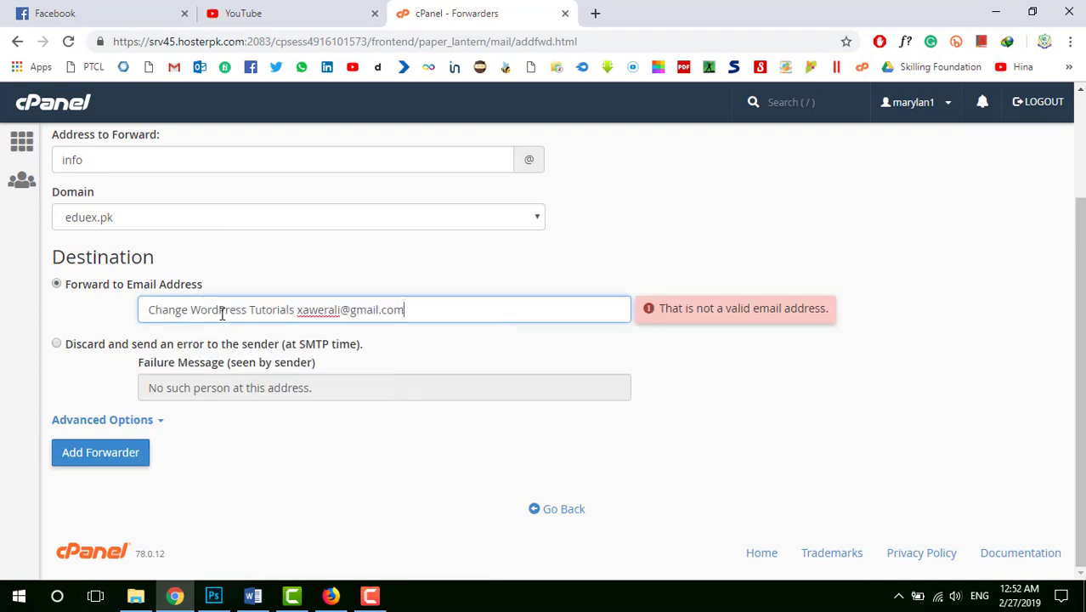
left_click(299, 312)
key("shift+Home")
key("BackSpace")
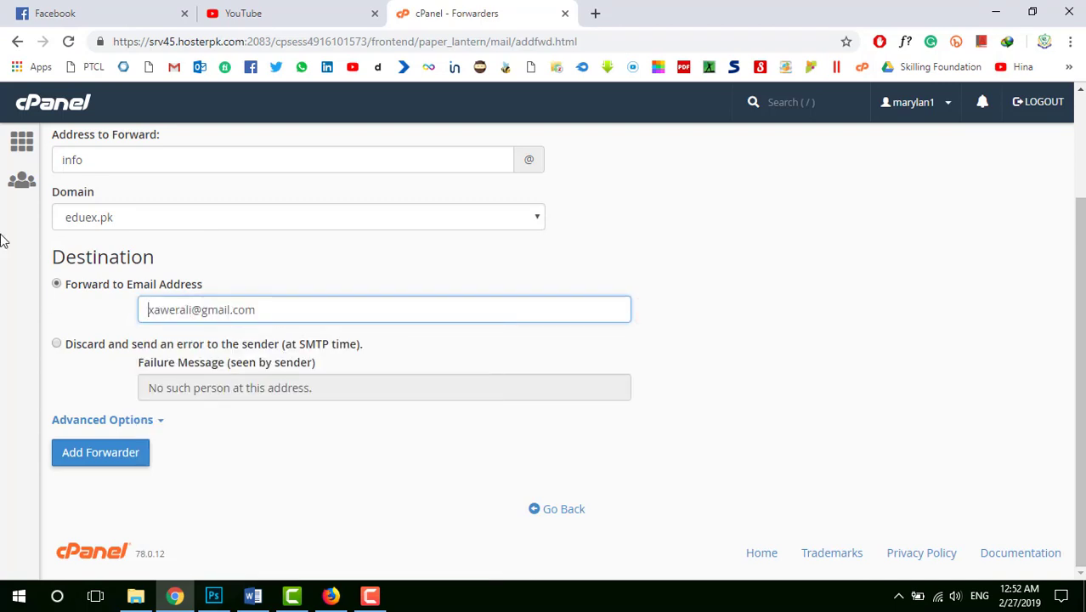
left_click(338, 272)
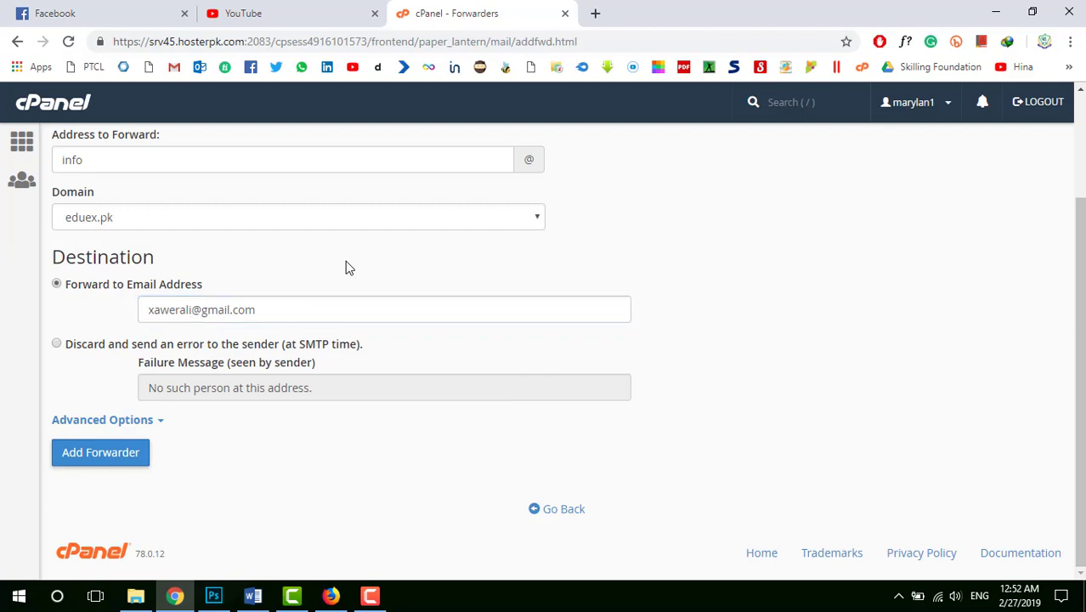
left_click(142, 463)
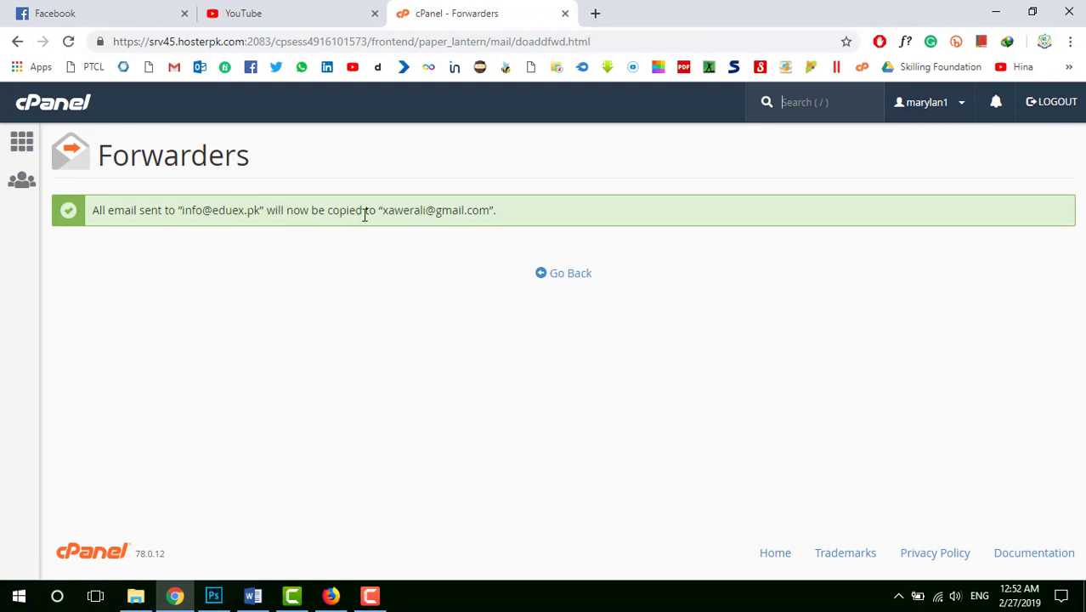
Return to cPanel Home, then bring up the Gmail inbox in Firefox.
left_click(69, 112)
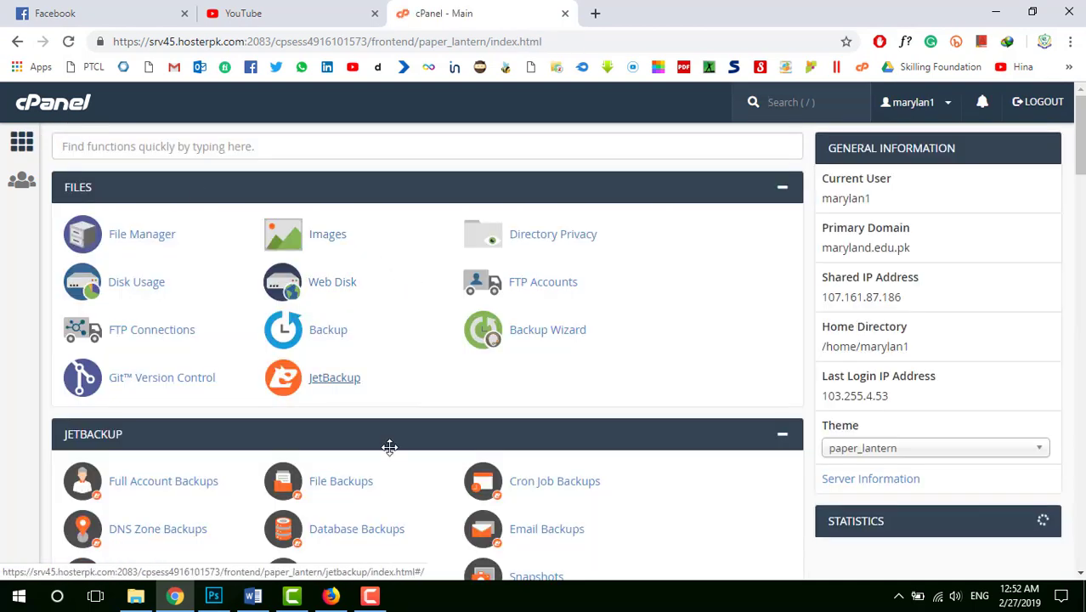
left_click(330, 596)
left_click(837, 351)
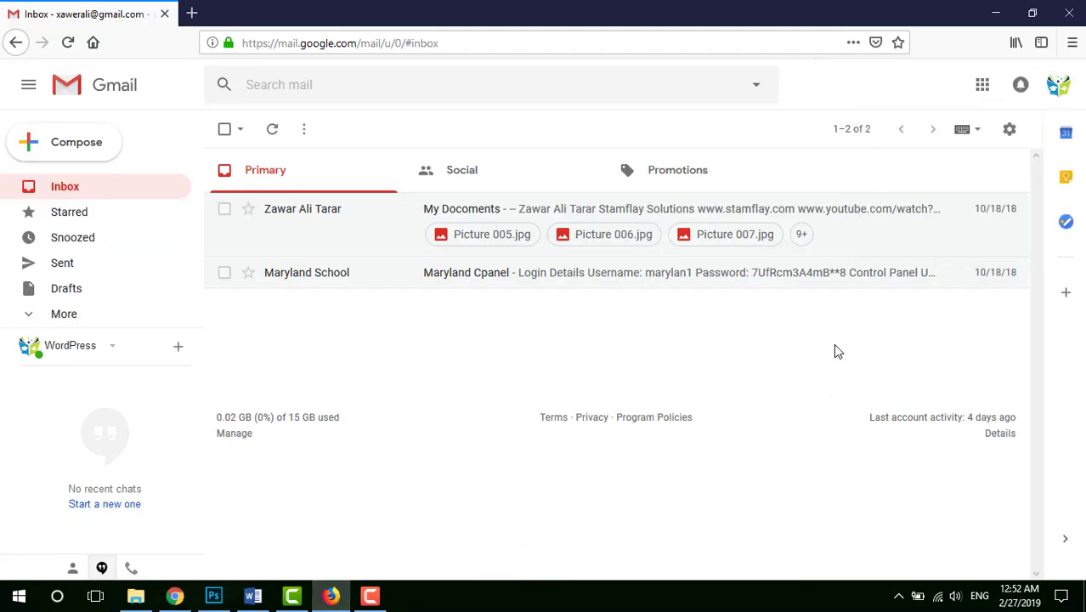
In Gmail Settings > Accounts and Import, choose 'Add another email address'.
left_click(1011, 129)
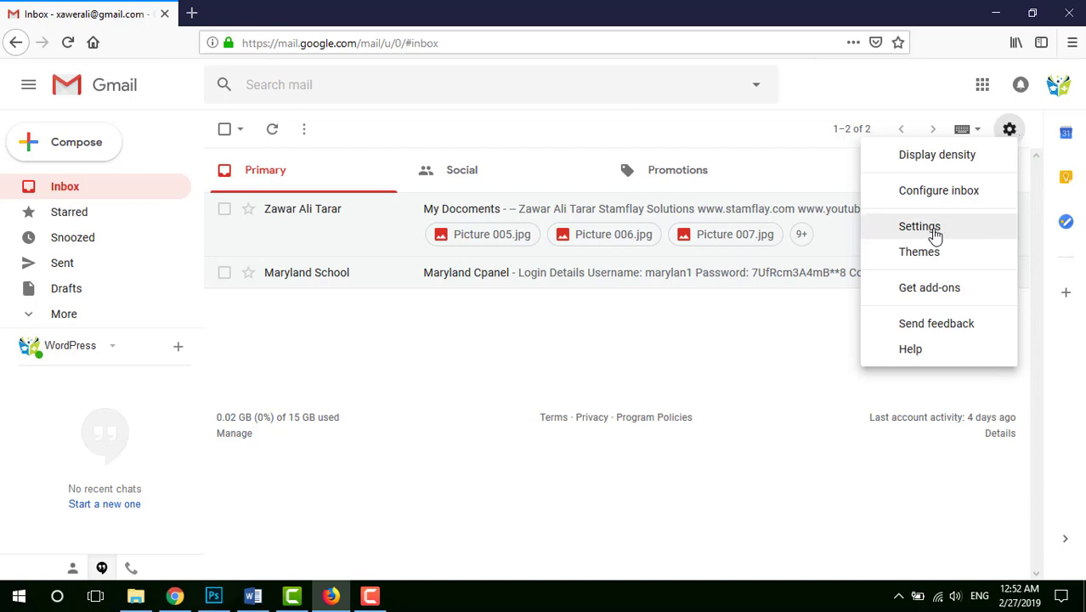
left_click(920, 230)
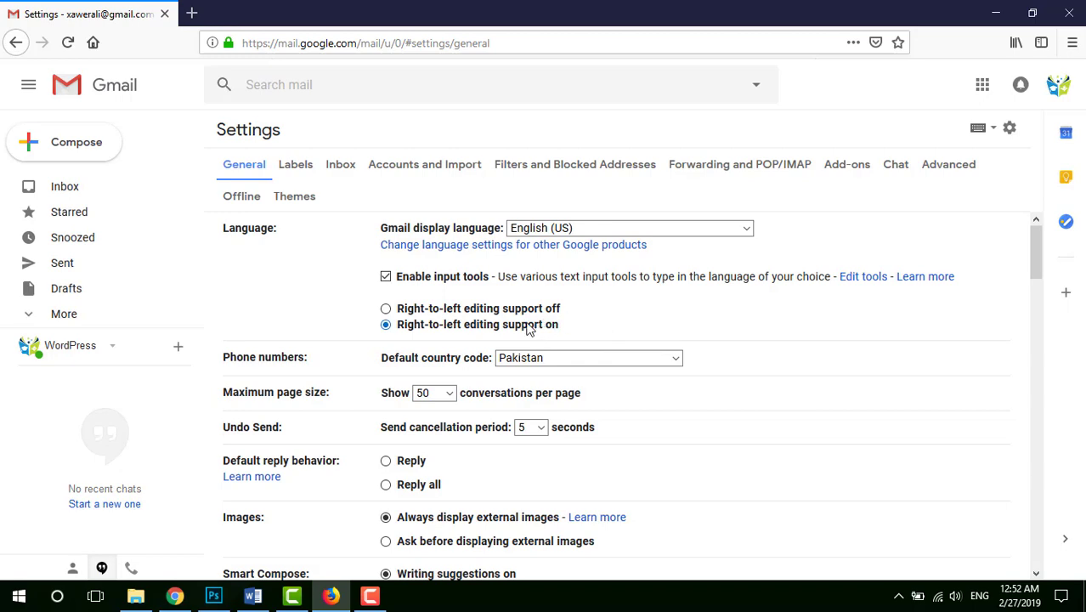
left_click(403, 175)
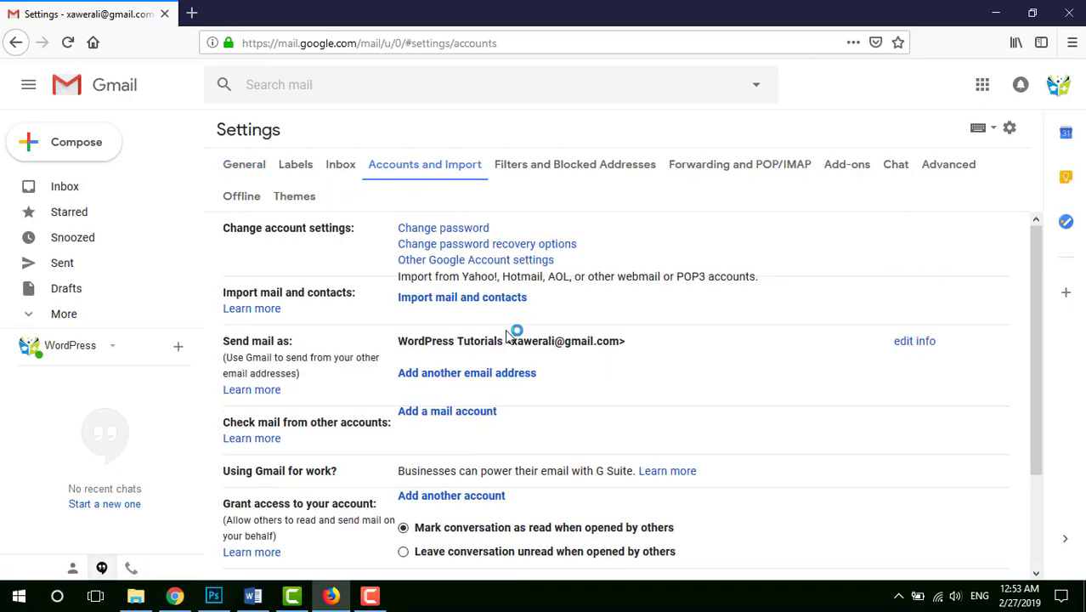
scroll(537, 339, "down", 2)
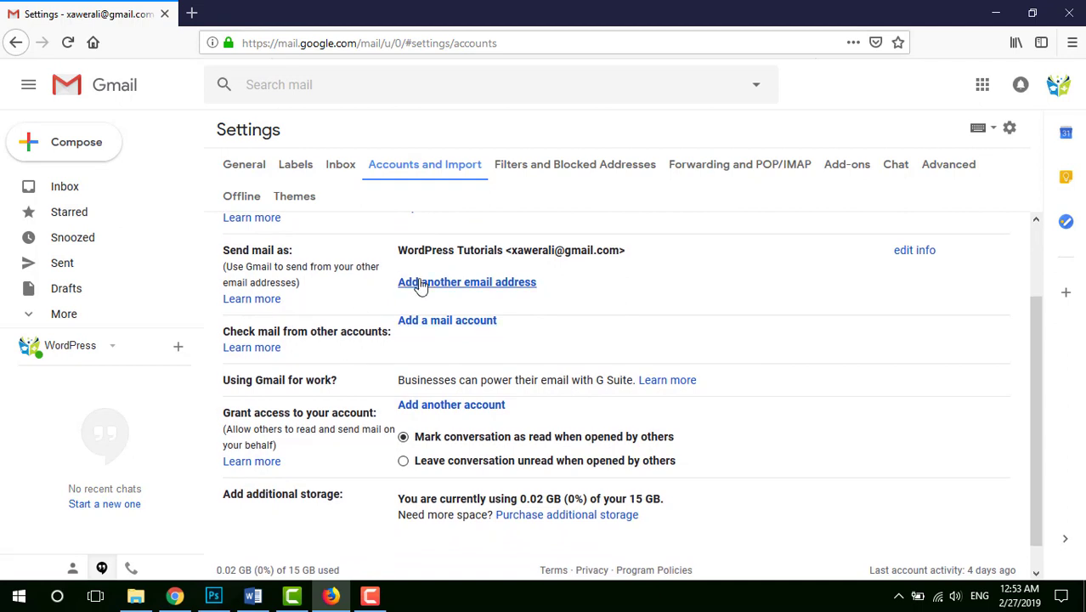
scroll(520, 306, "up", 2)
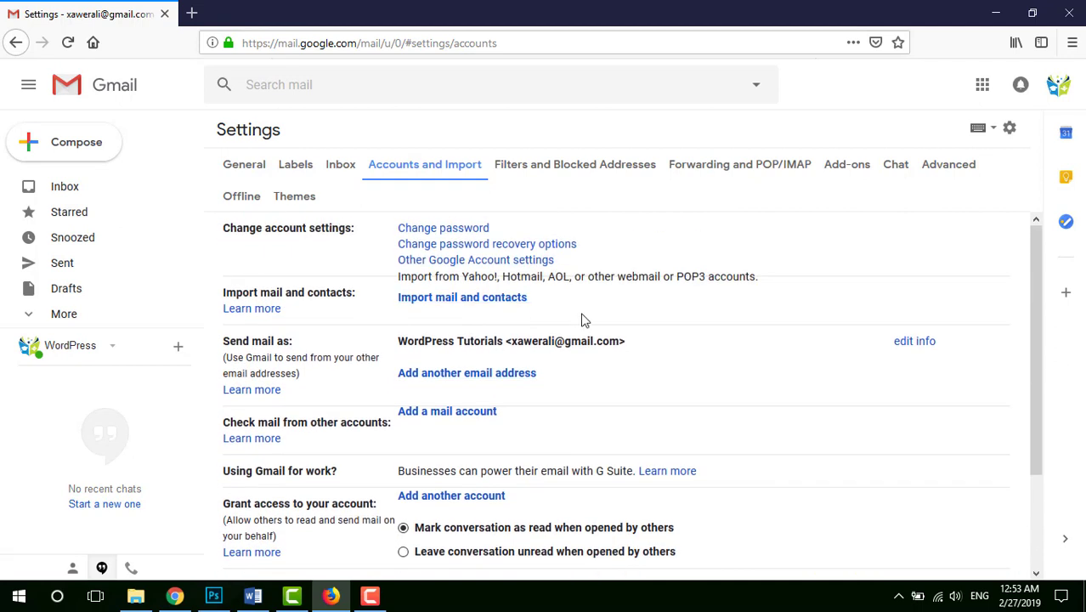
left_click(429, 382)
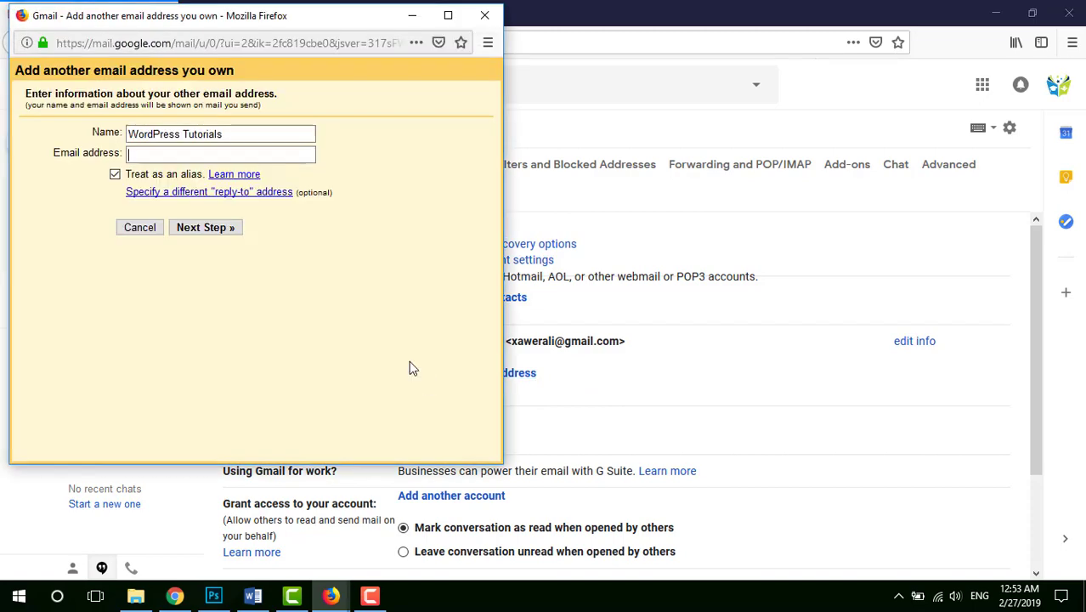
Replace the sender name WordPress Tutorials with Eduex.pk and enter the eduex.pk address.
left_click(246, 132)
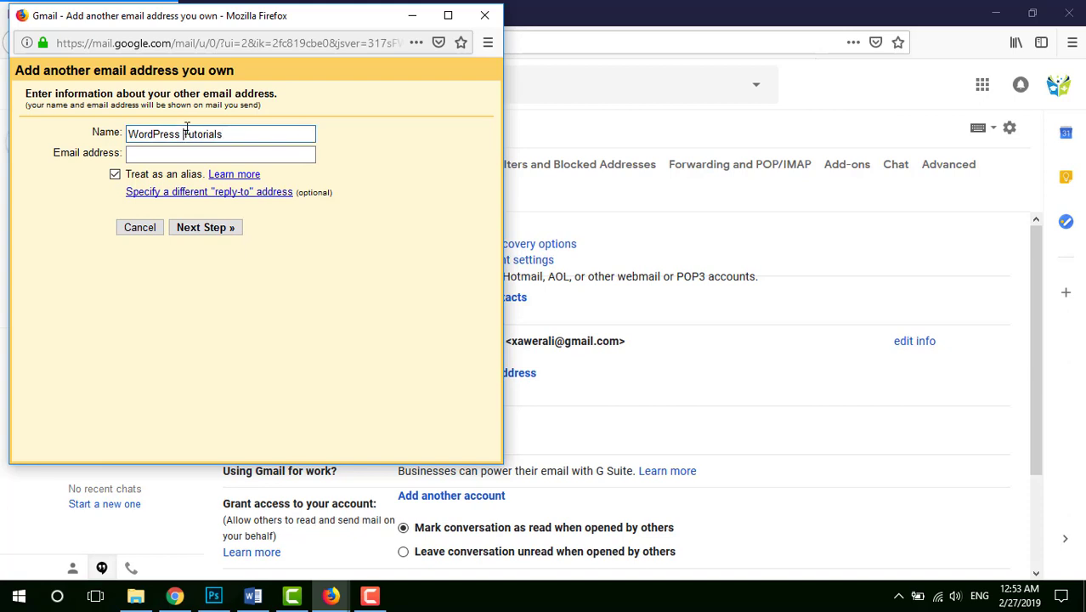
left_click(188, 155)
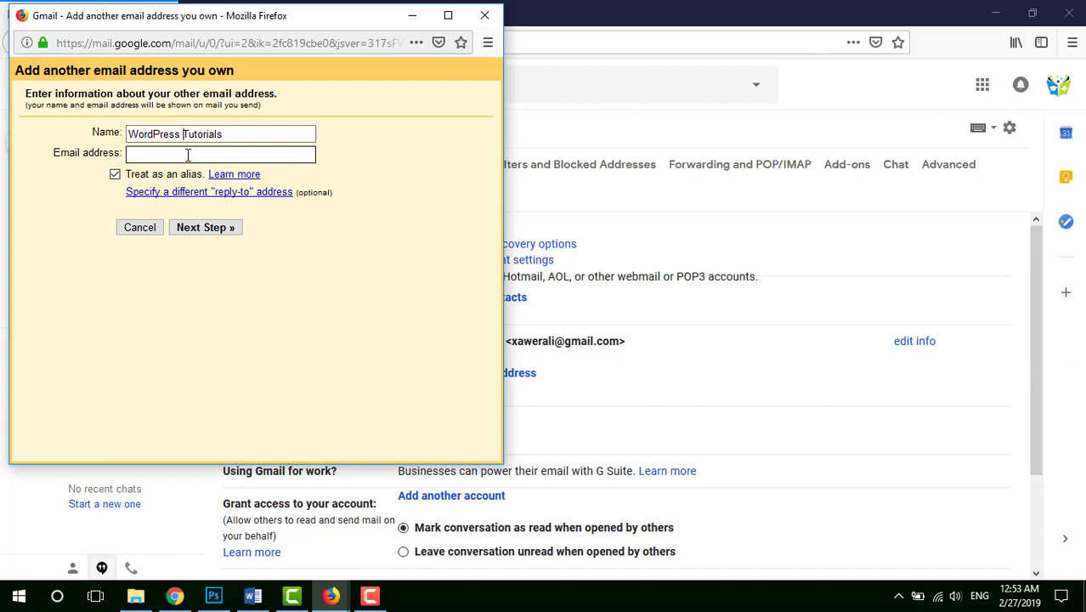
left_click(185, 134)
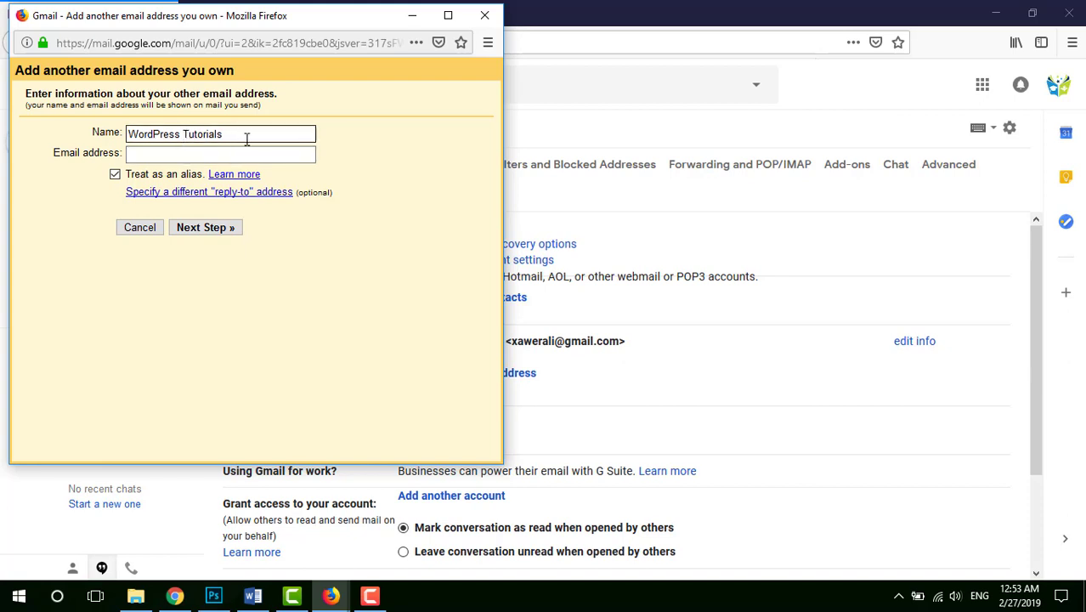
left_click_drag(246, 139, 70, 127)
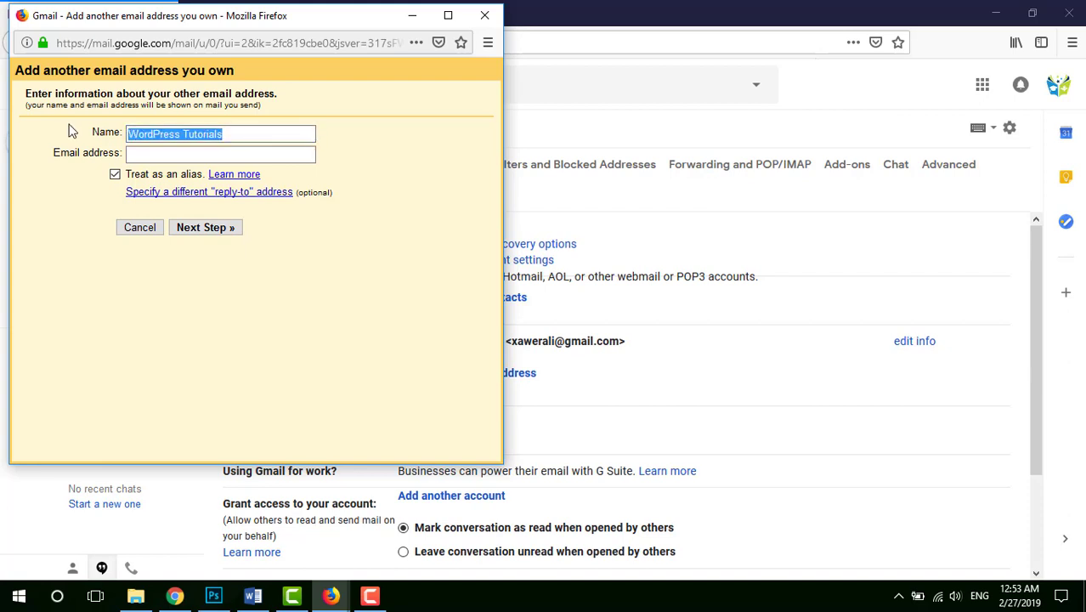
type("E")
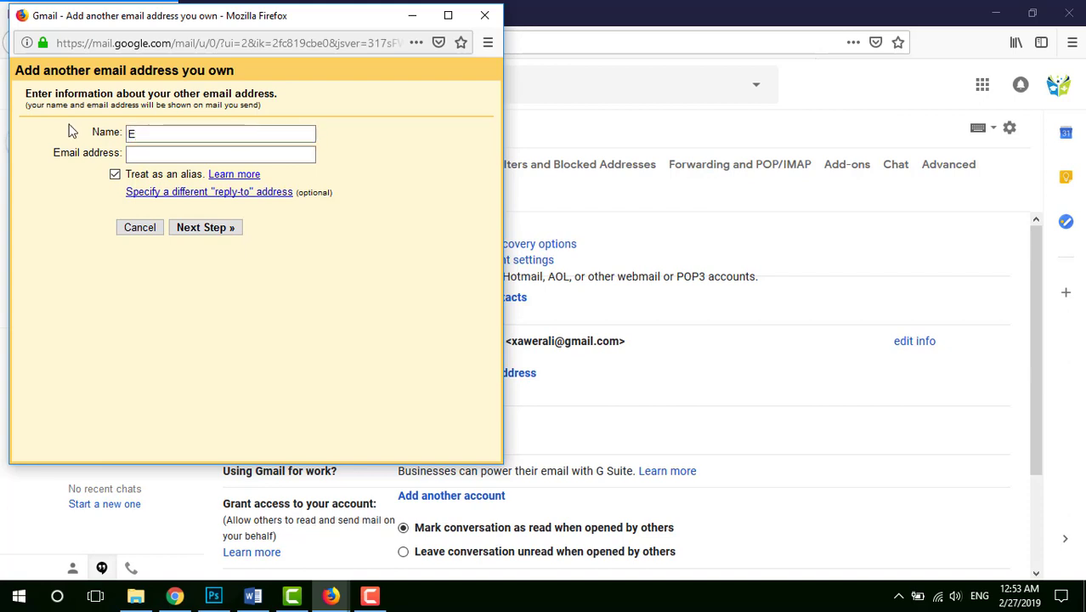
type("duex.pk")
left_click(166, 155)
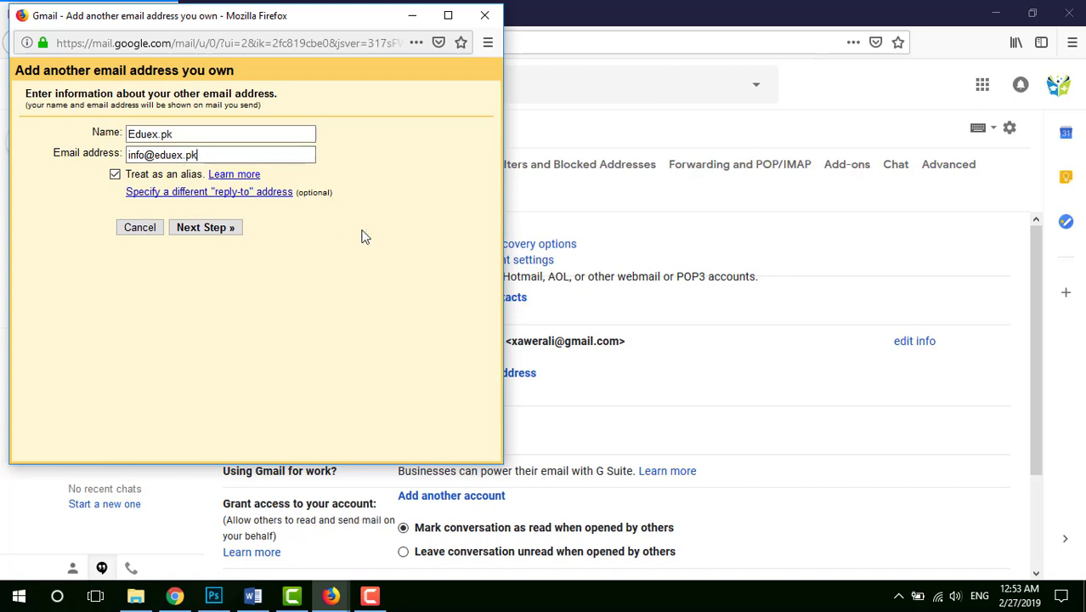
Advance to Gmail's SMTP server step, then switch back to the cPanel window.
left_click(208, 231)
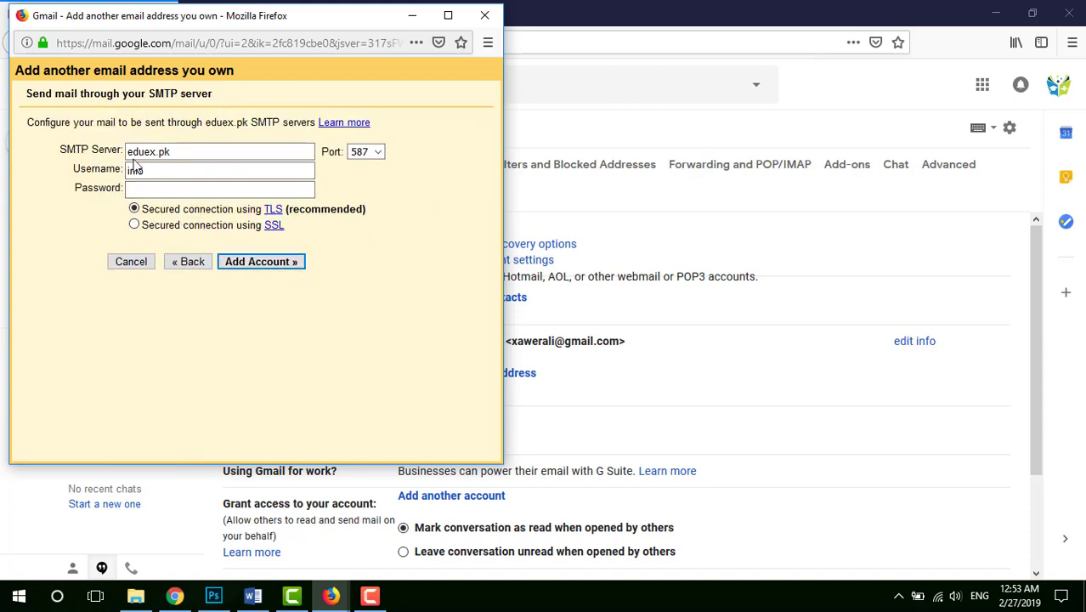
left_click(379, 151)
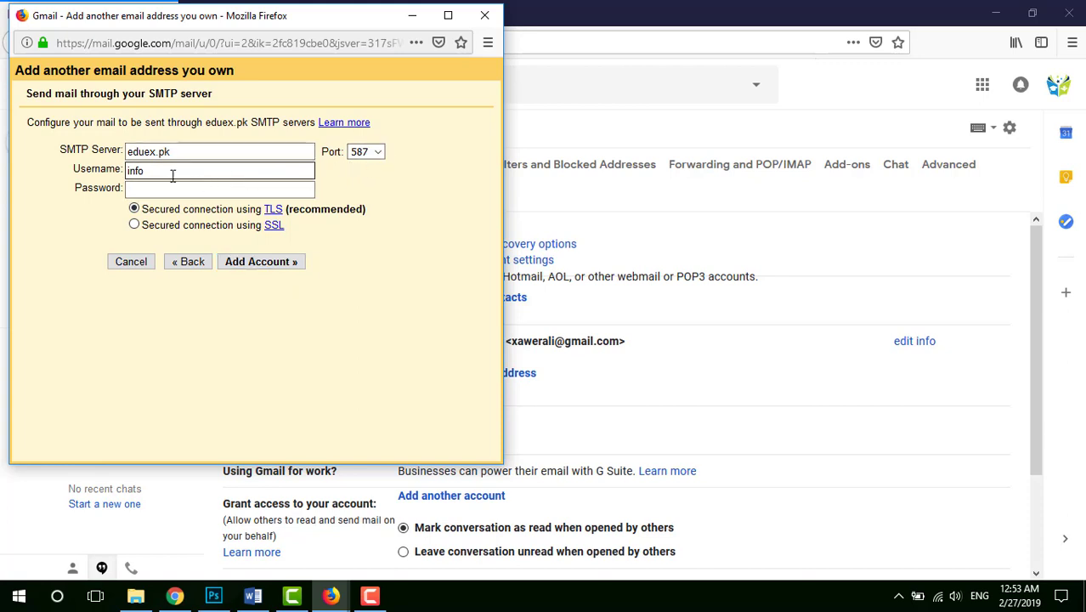
left_click(180, 596)
scroll(230, 454, "down", 7)
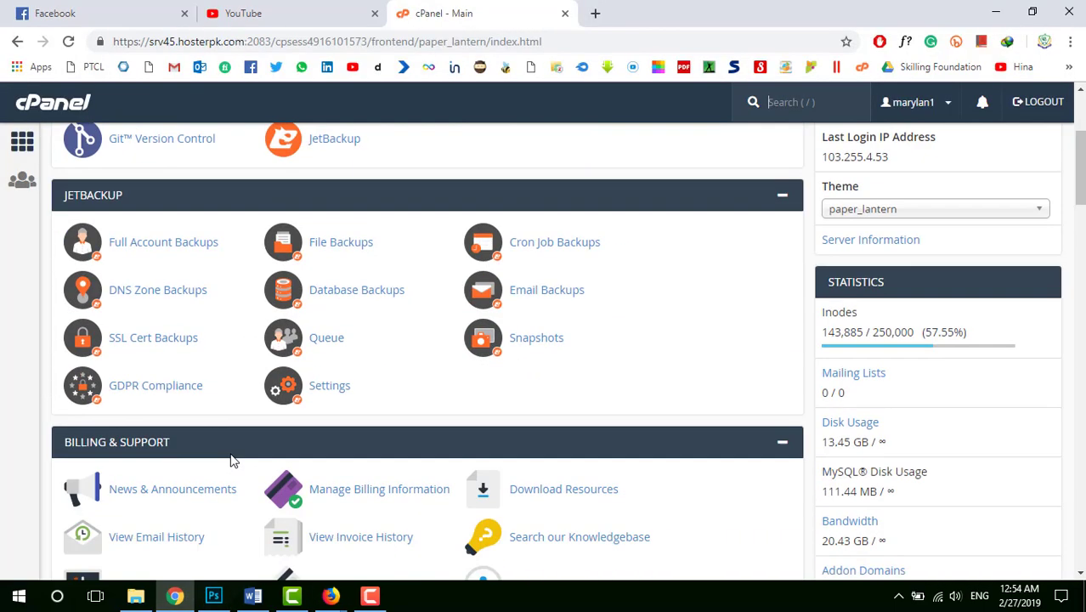
From Email Accounts, open Connect Devices for the eduex.pk mailbox and copy outgoing server mail.eduex.pk.
scroll(231, 454, "down", 8)
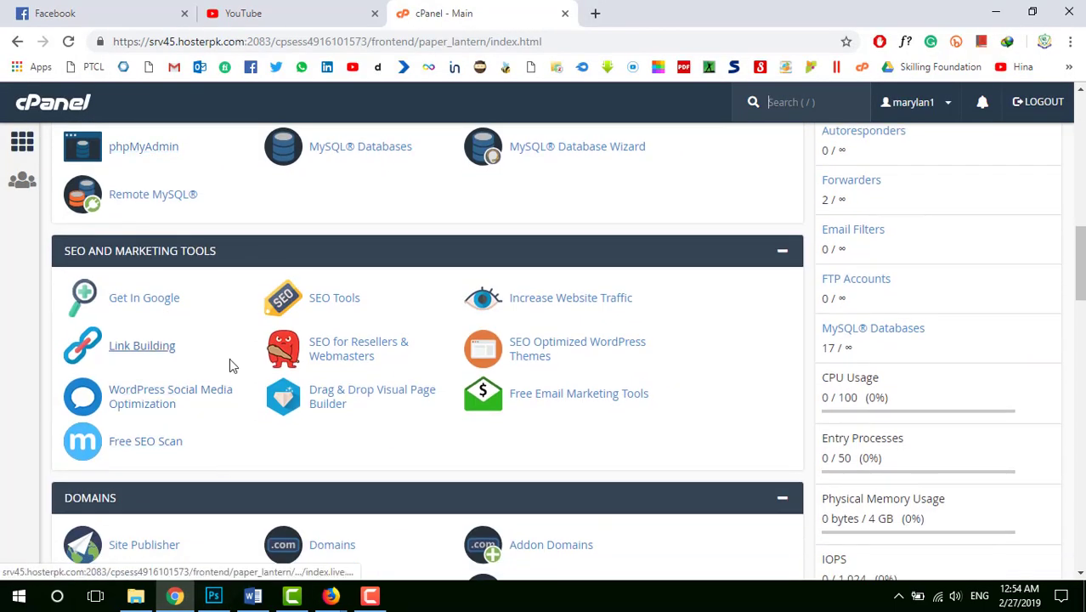
scroll(217, 375, "down", 1)
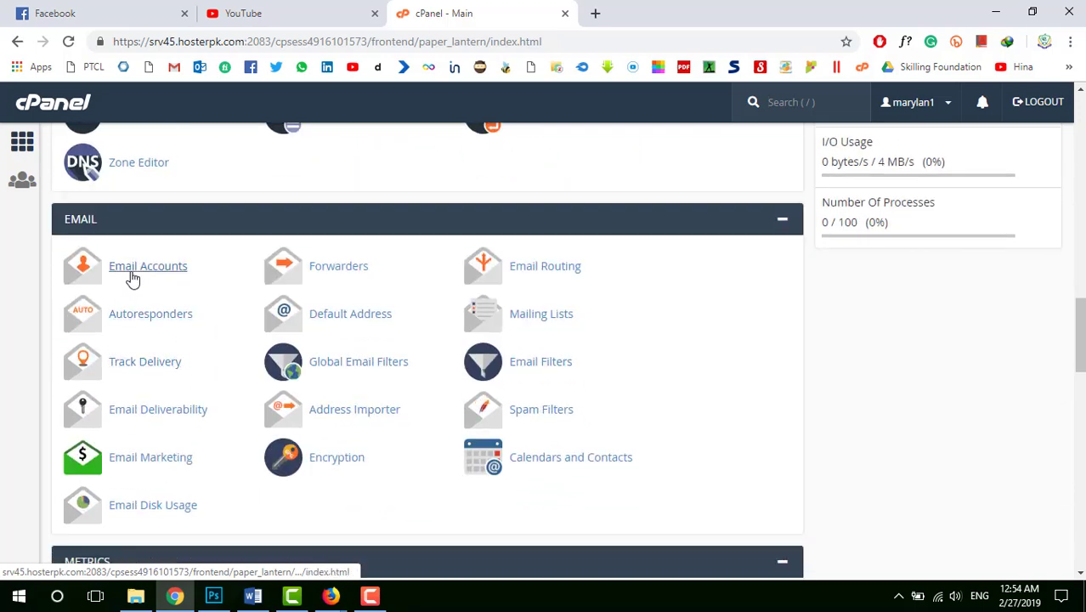
left_click(131, 278)
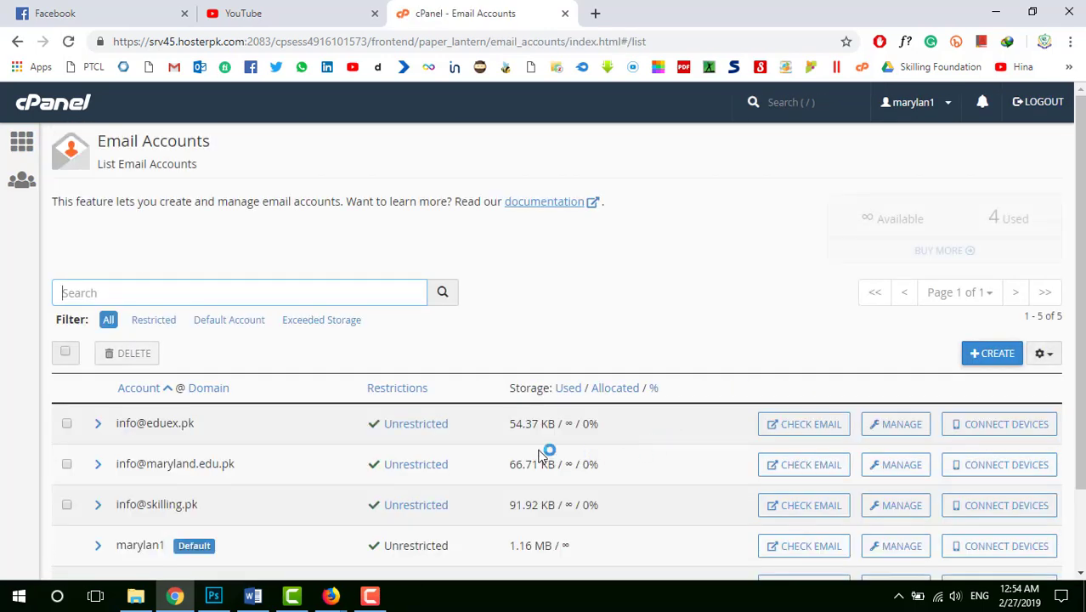
left_click(987, 433)
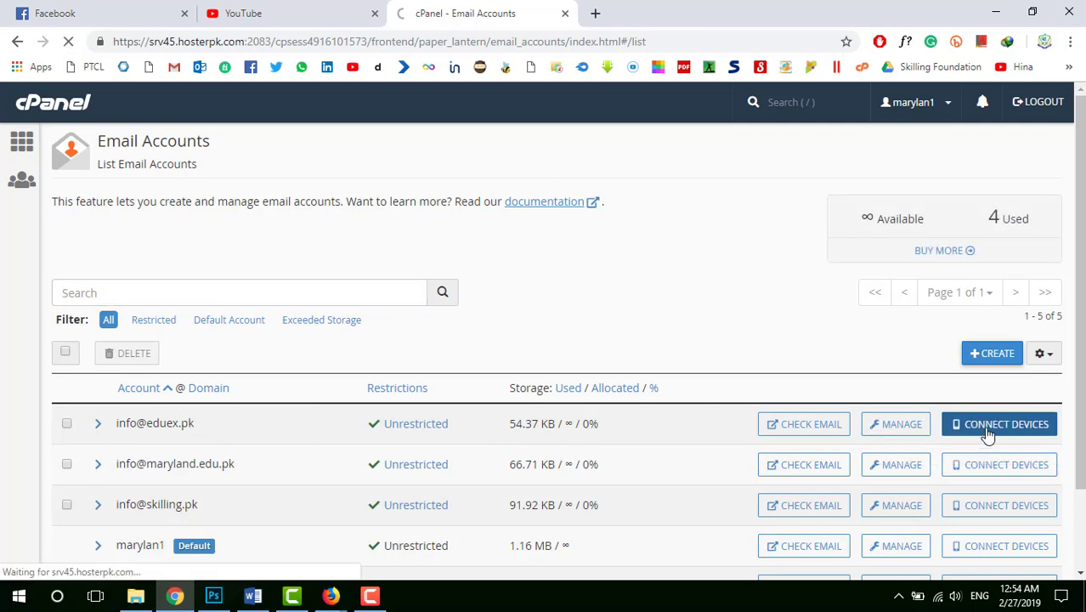
scroll(722, 393, "down", 6)
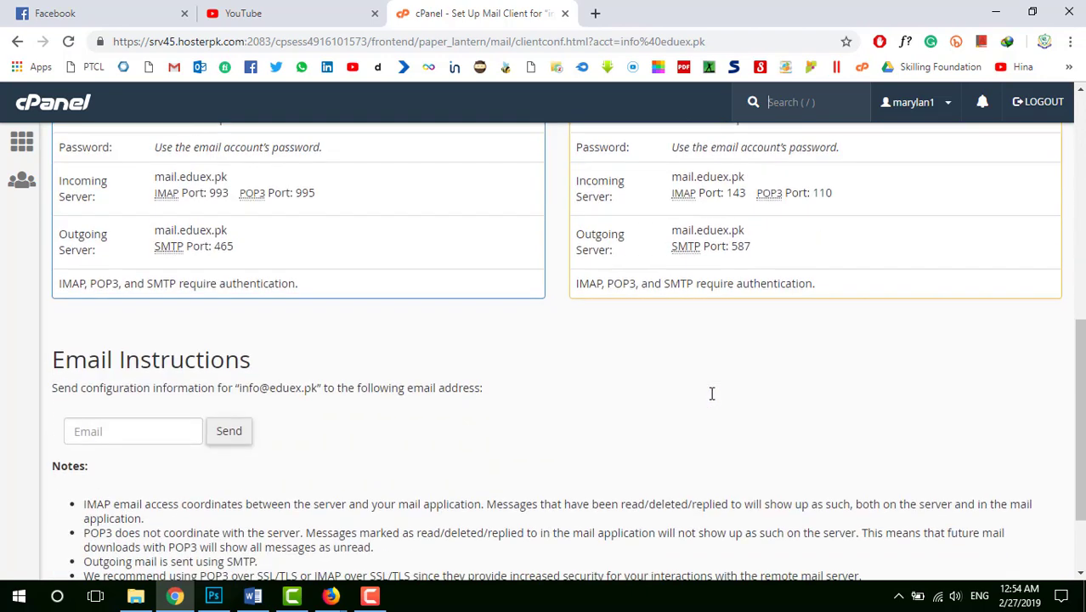
scroll(285, 361, "up", 1)
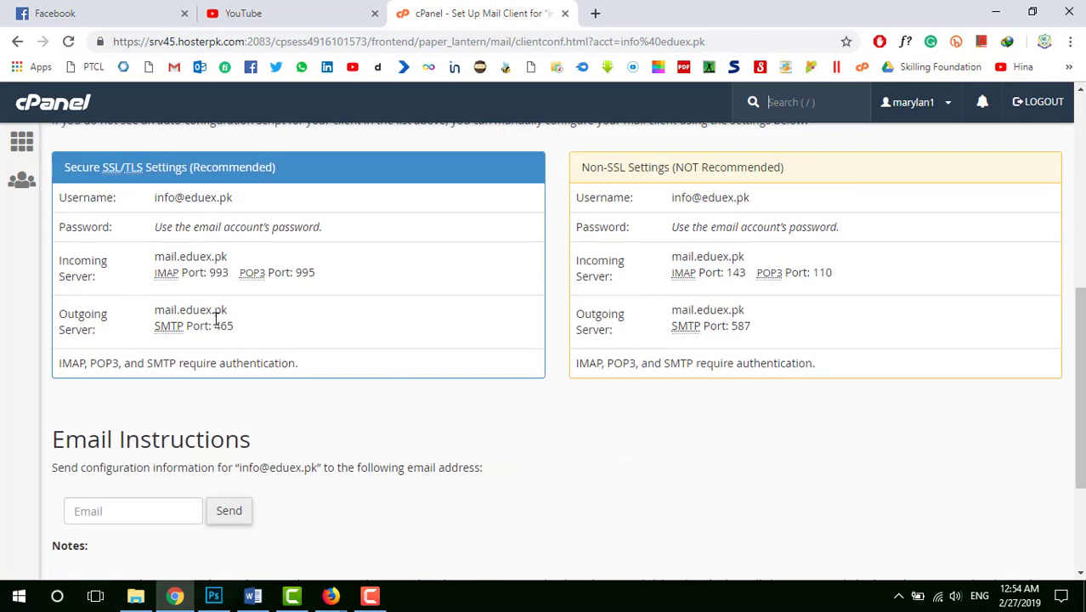
left_click_drag(228, 314, 156, 311)
key("ctrl+c")
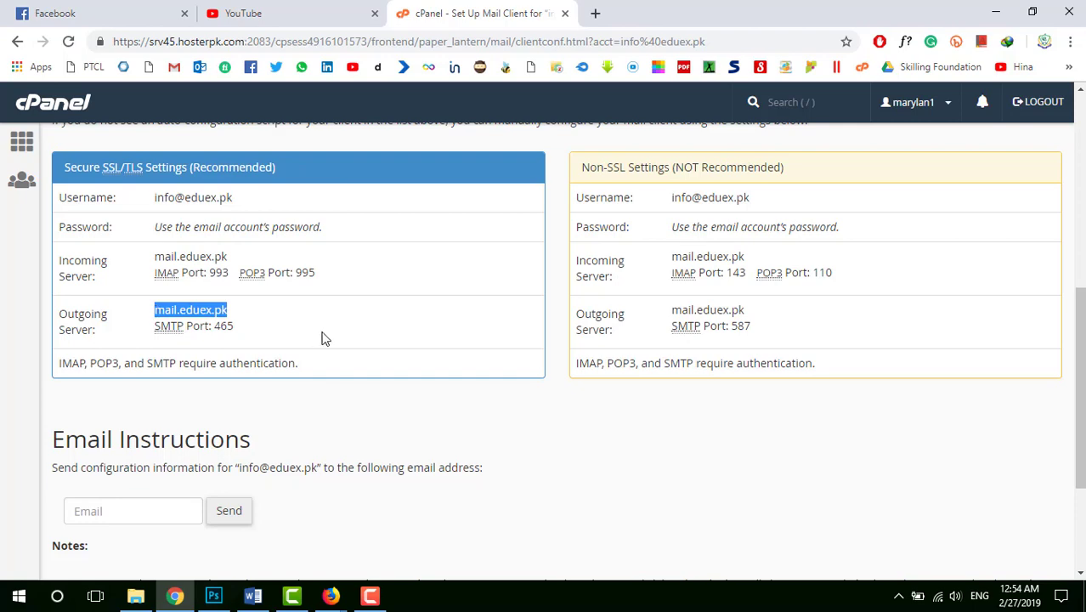
left_click(331, 595)
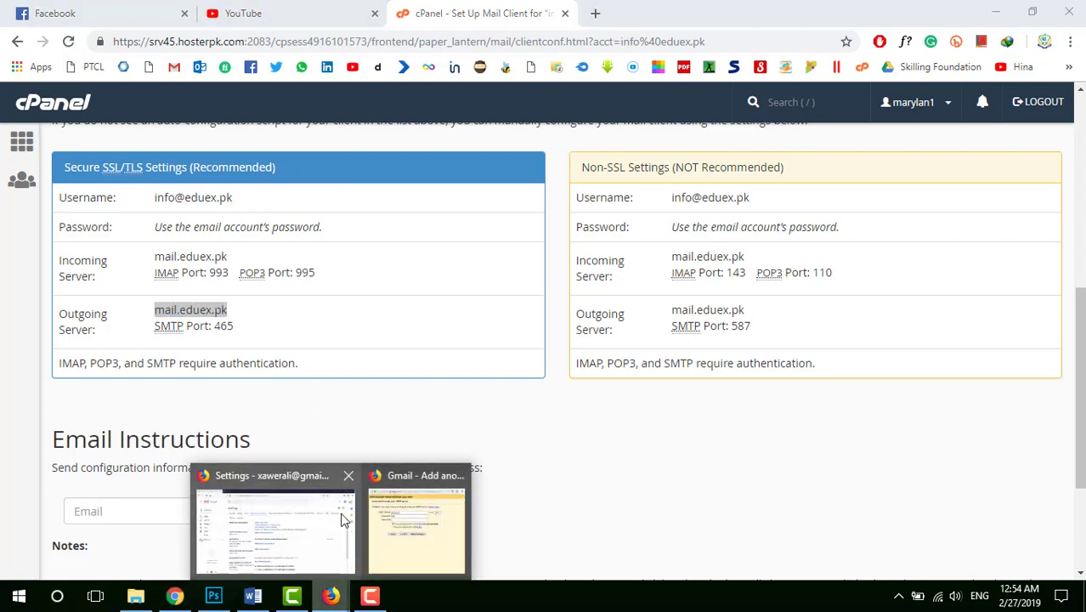
Paste mail.eduex.pk into Gmail's SMTP Server field and begin extending the username with the domain.
left_click(416, 522)
left_click_drag(205, 150, 54, 137)
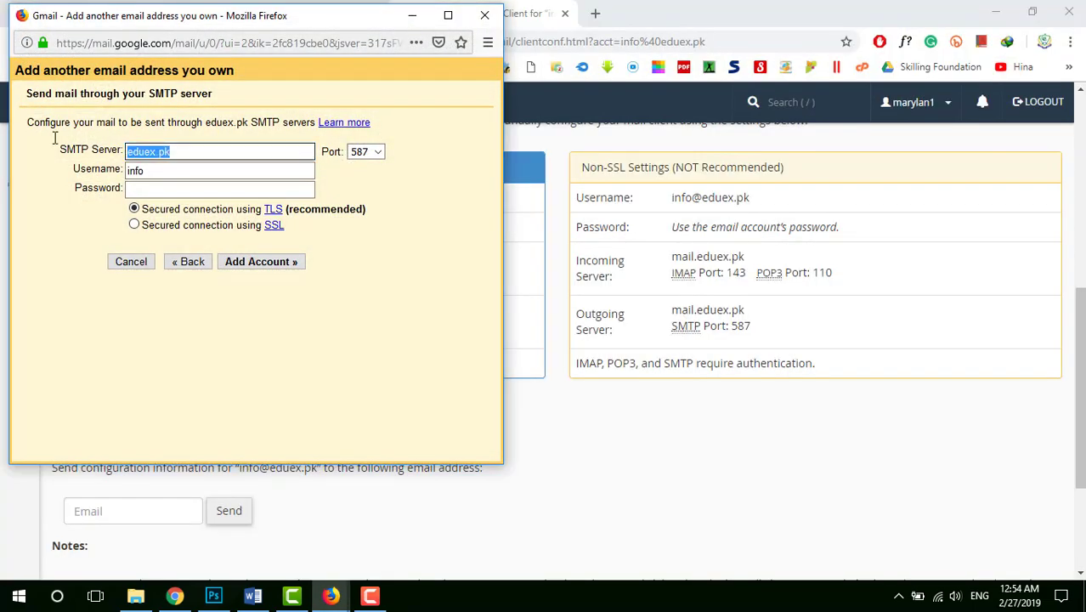
key("ctrl+v")
left_click(162, 172)
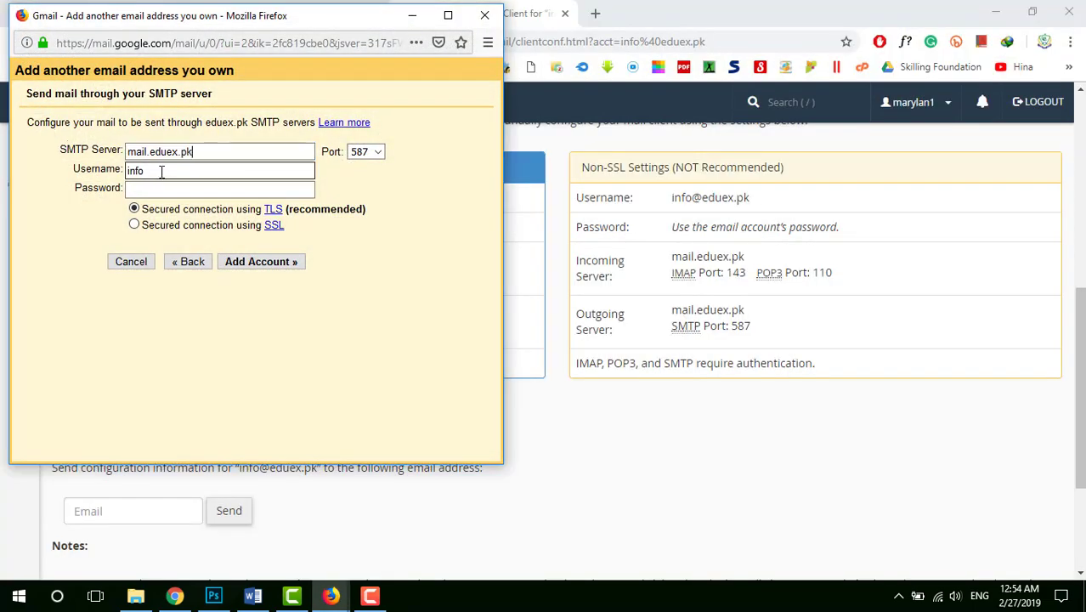
double_click(160, 170)
left_click(170, 176)
left_click(190, 158)
left_click_drag(193, 153, 163, 153)
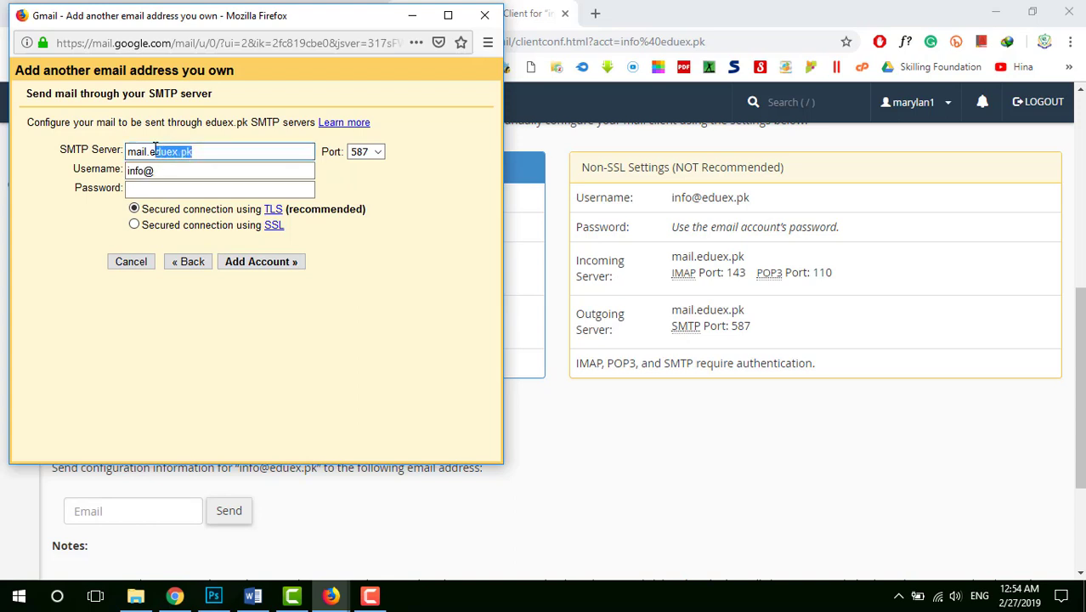
Complete the username as the full eduex.pk mailbox address and move to the password field.
left_click(194, 168)
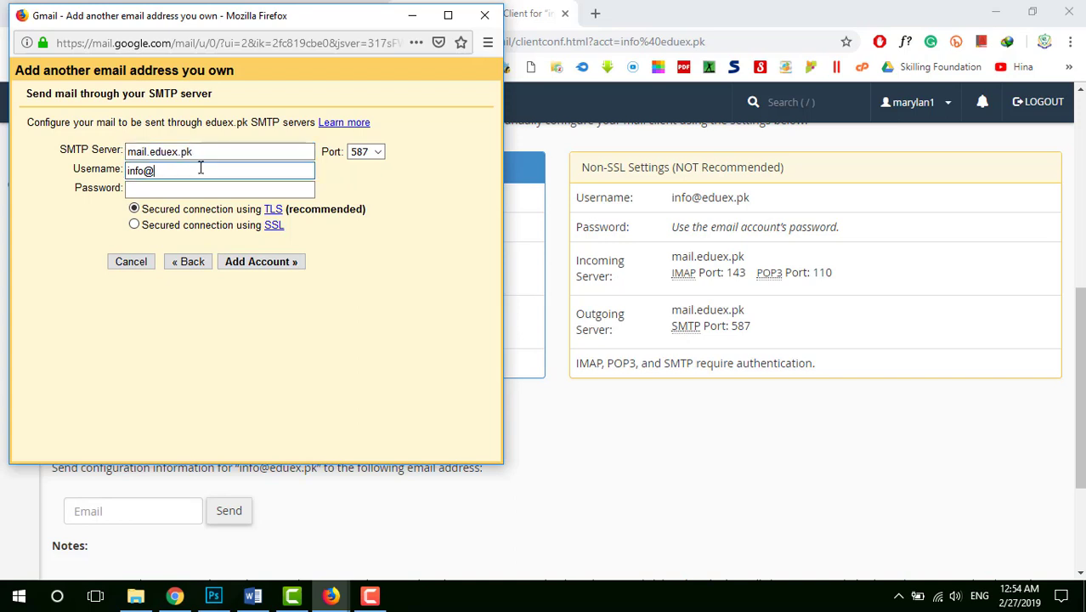
type("eduex.pk")
left_click(197, 185)
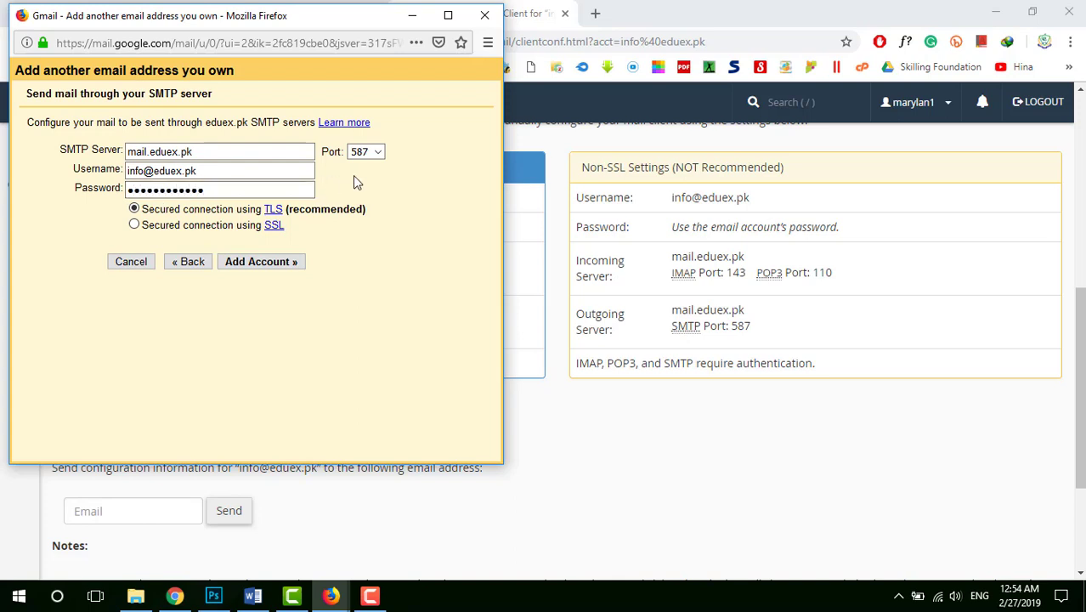
left_click(174, 597)
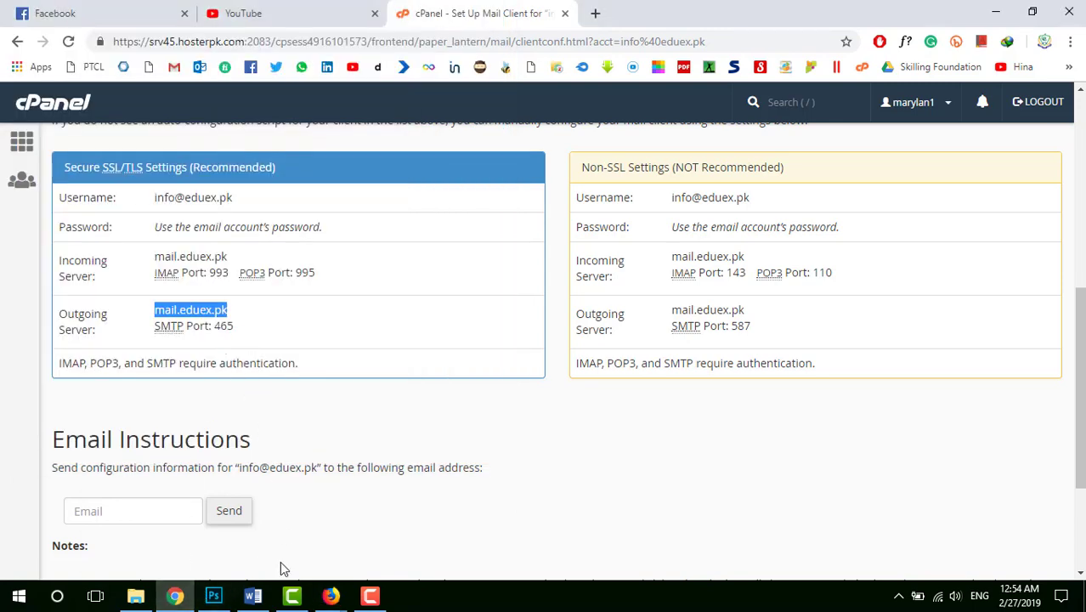
left_click(333, 595)
left_click(416, 514)
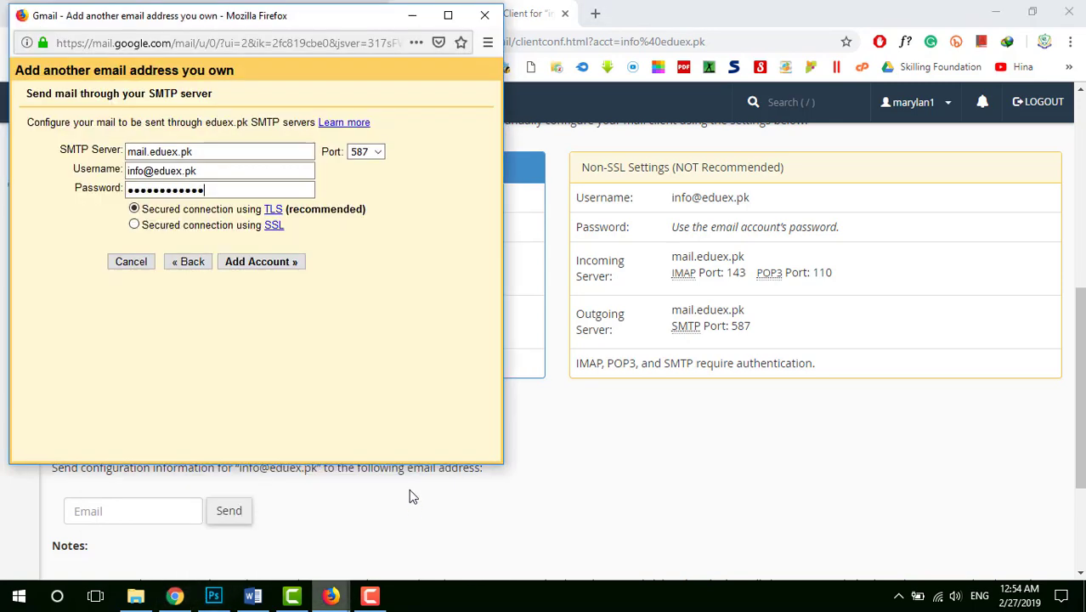
Set the port to 465 (SSL), add the account, and decline Firefox's save-login prompt.
left_click(377, 152)
left_click(364, 185)
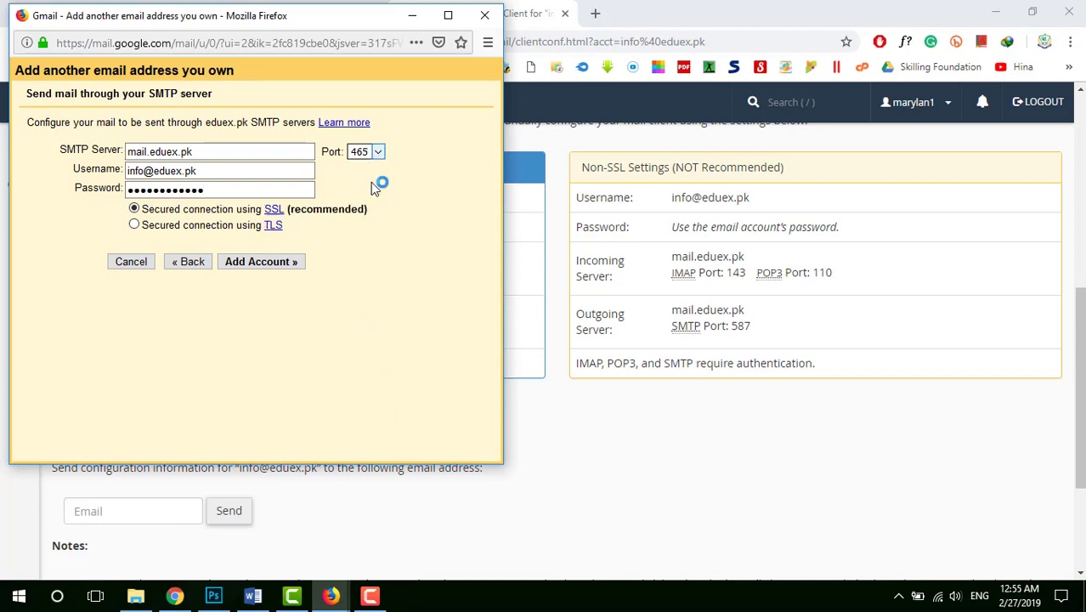
left_click(257, 262)
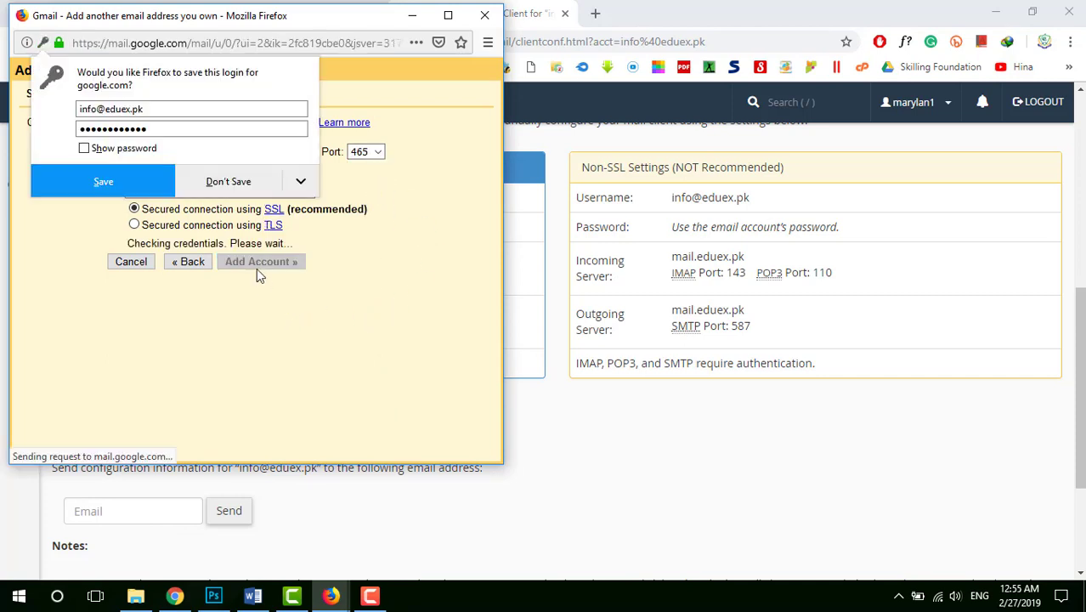
left_click(223, 188)
At the confirmation-code step, note the address the code was sent to and return to cPanel.
left_click(302, 226)
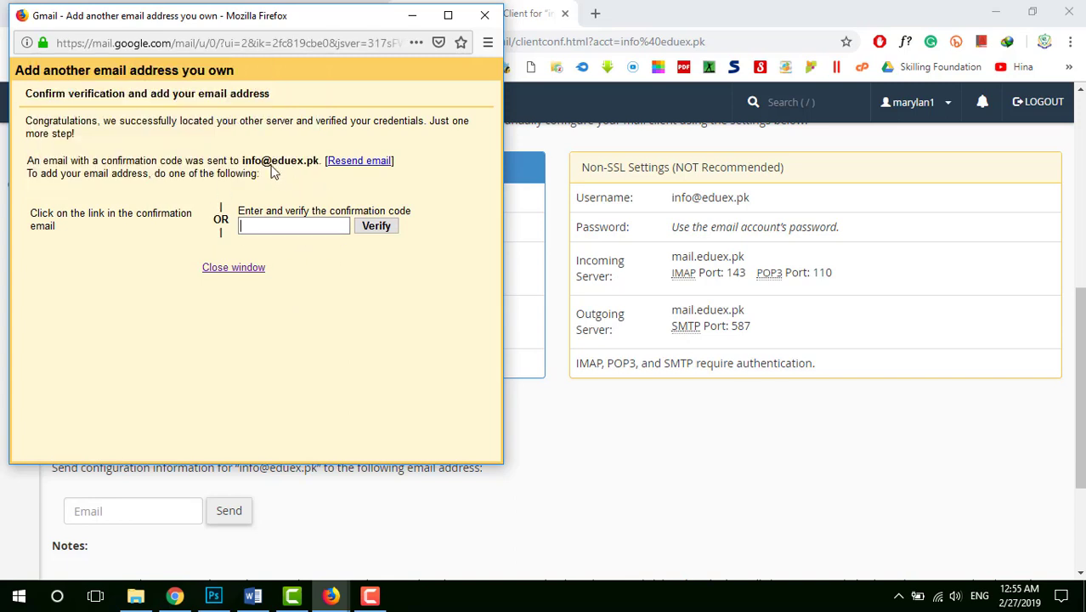
left_click_drag(244, 161, 297, 162)
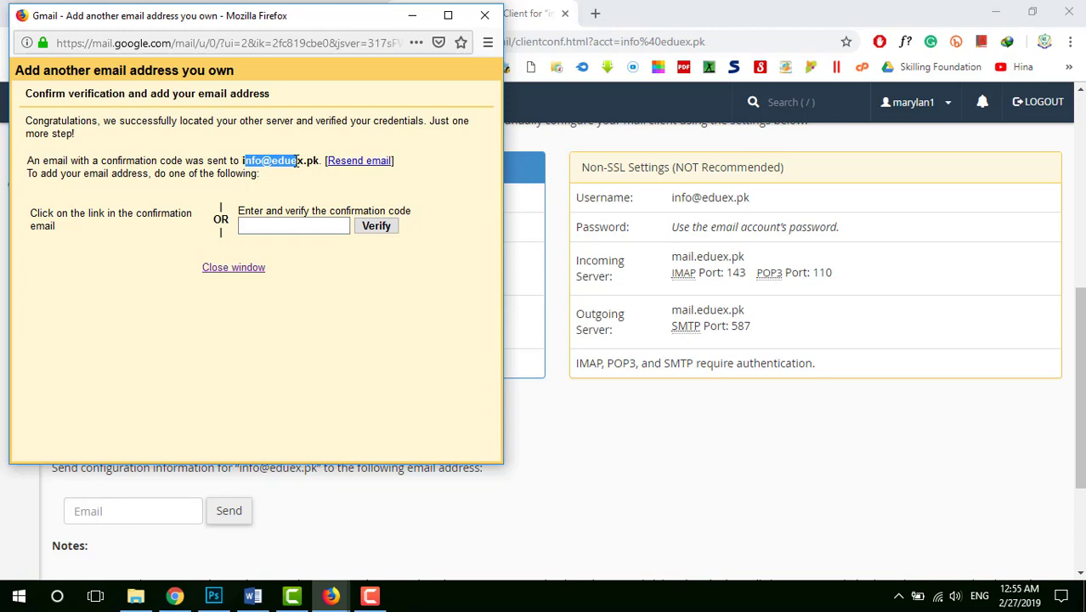
left_click(178, 596)
scroll(194, 347, "up", 7)
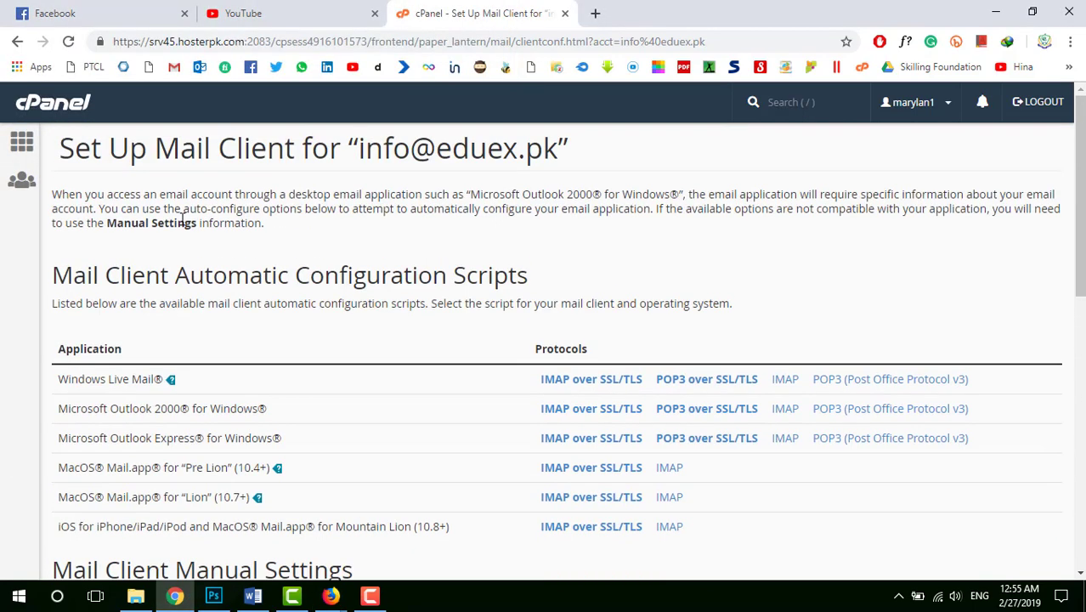
From cPanel Home, open Email Accounts and launch webmail for the eduex.pk mailbox in a new tab.
left_click(22, 141)
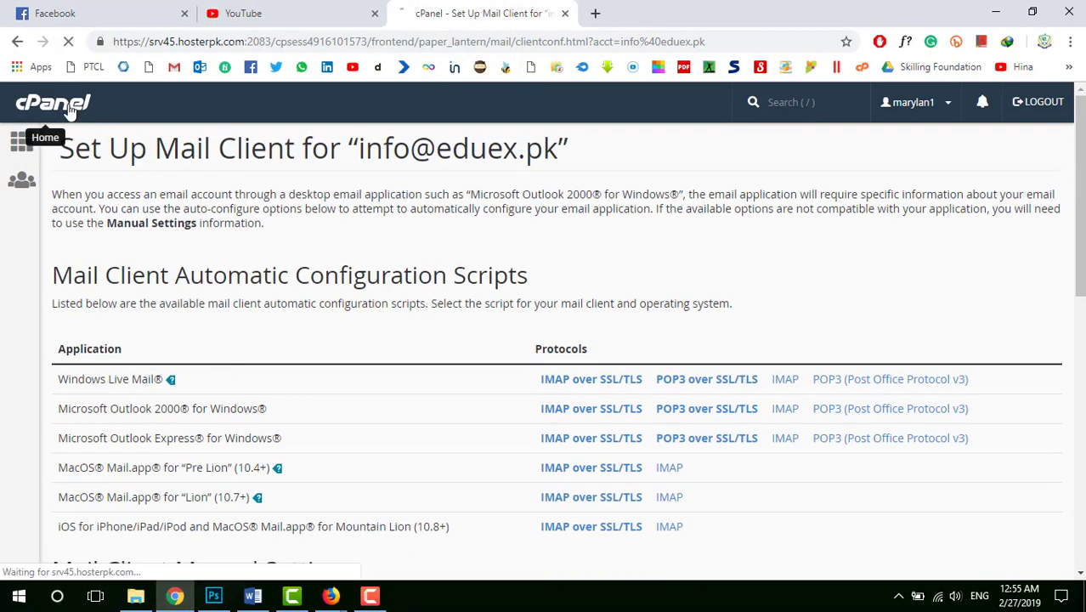
scroll(381, 320, "down", 12)
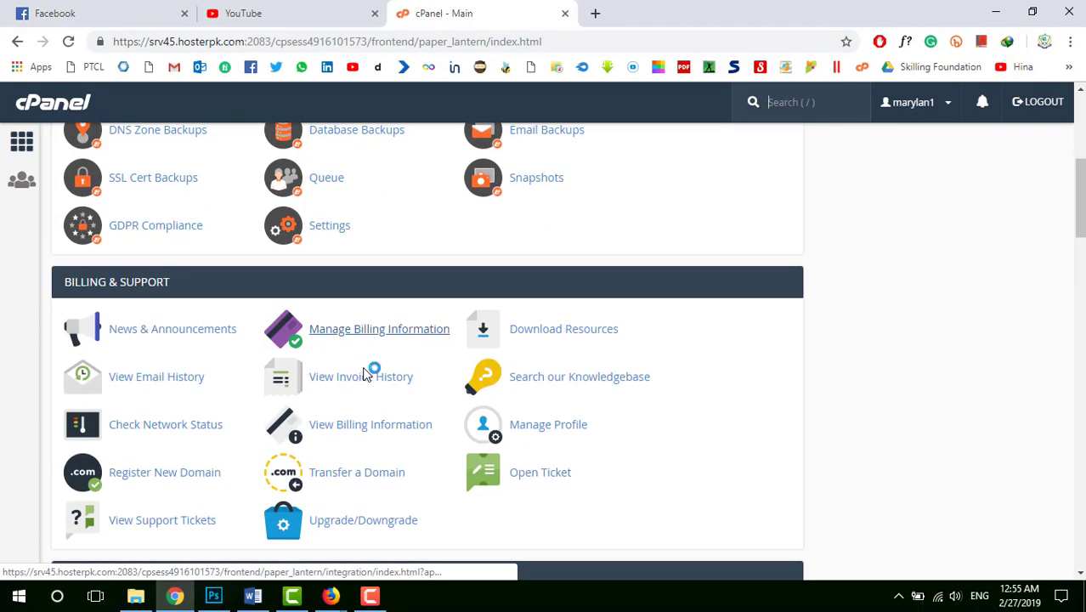
scroll(146, 388, "down", 3)
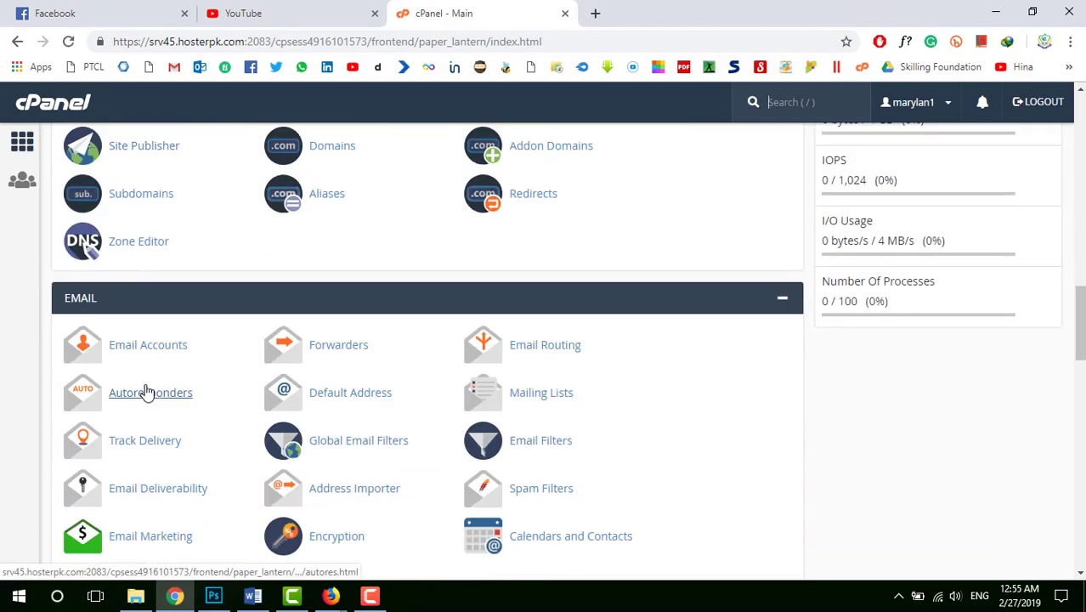
left_click(146, 350)
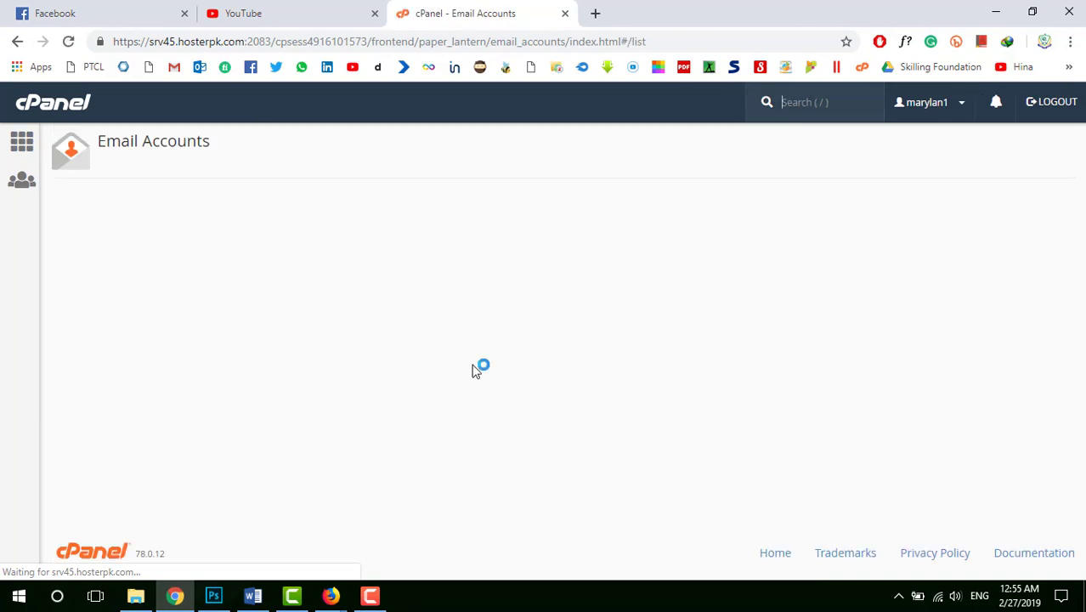
scroll(229, 420, "down", 2)
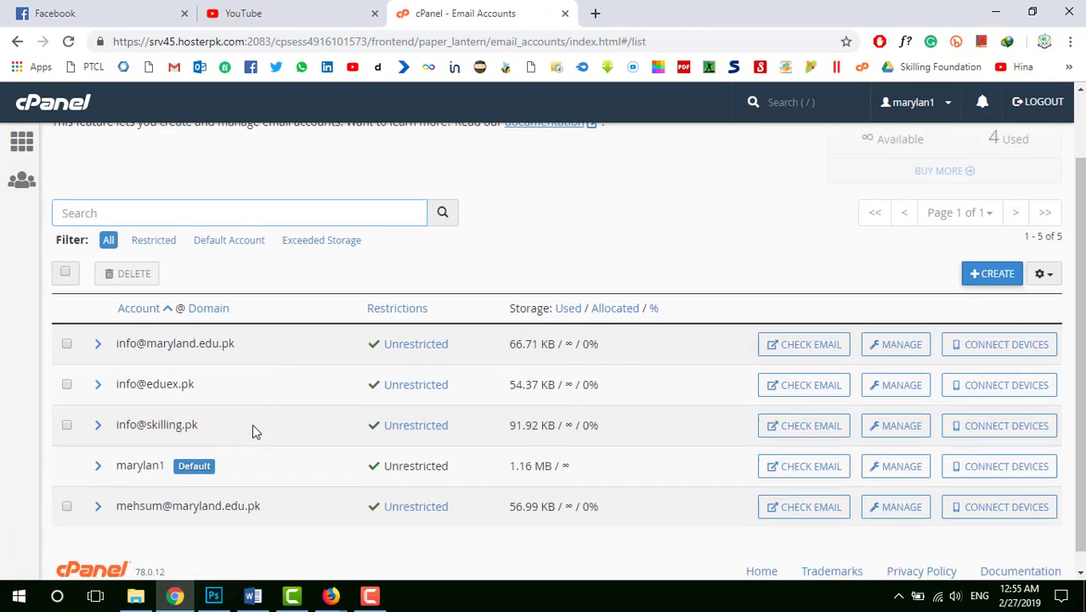
left_click(803, 387)
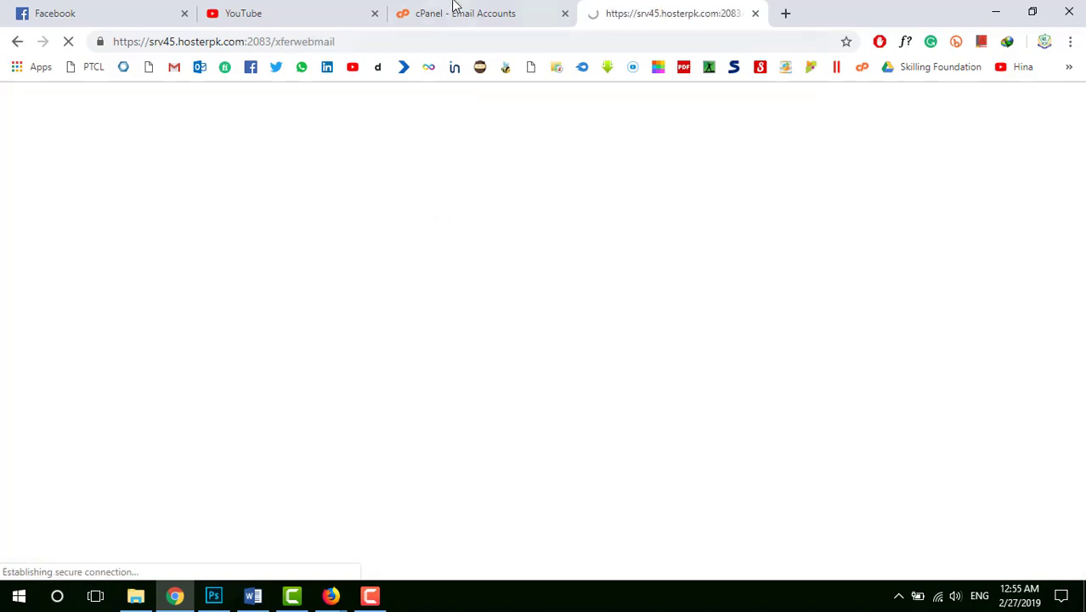
left_click(487, 8)
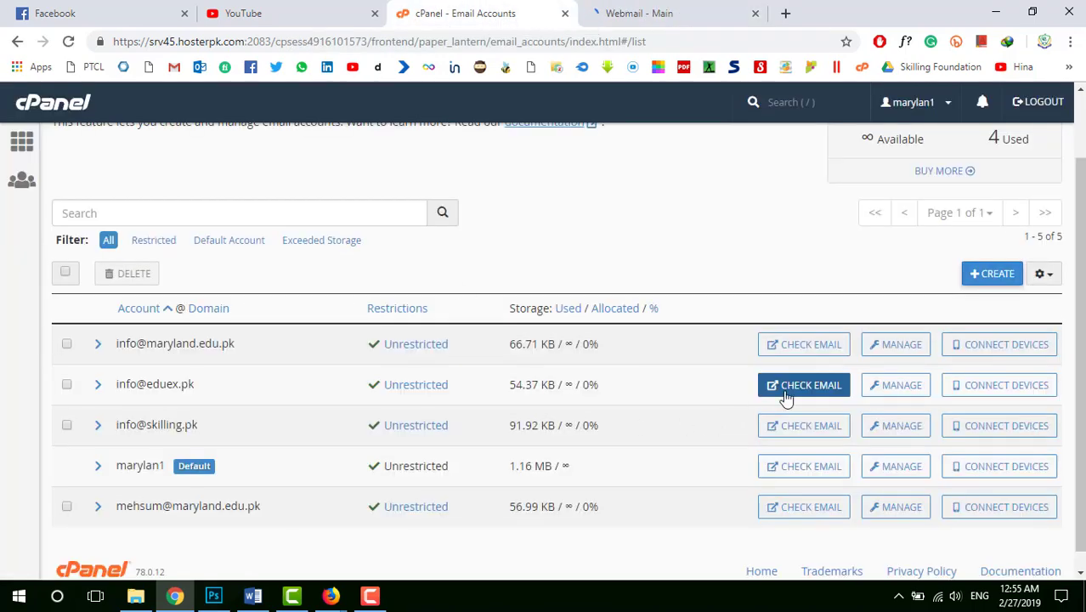
left_click(681, 12)
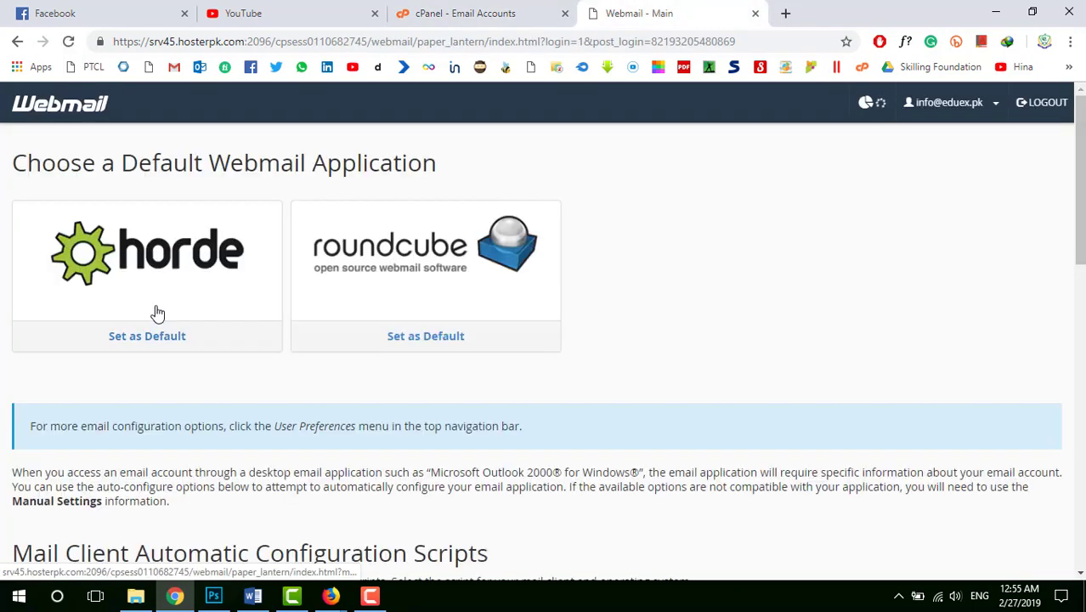
Choose Horde as the webmail application and select the cPanel configuration settings email.
left_click(145, 278)
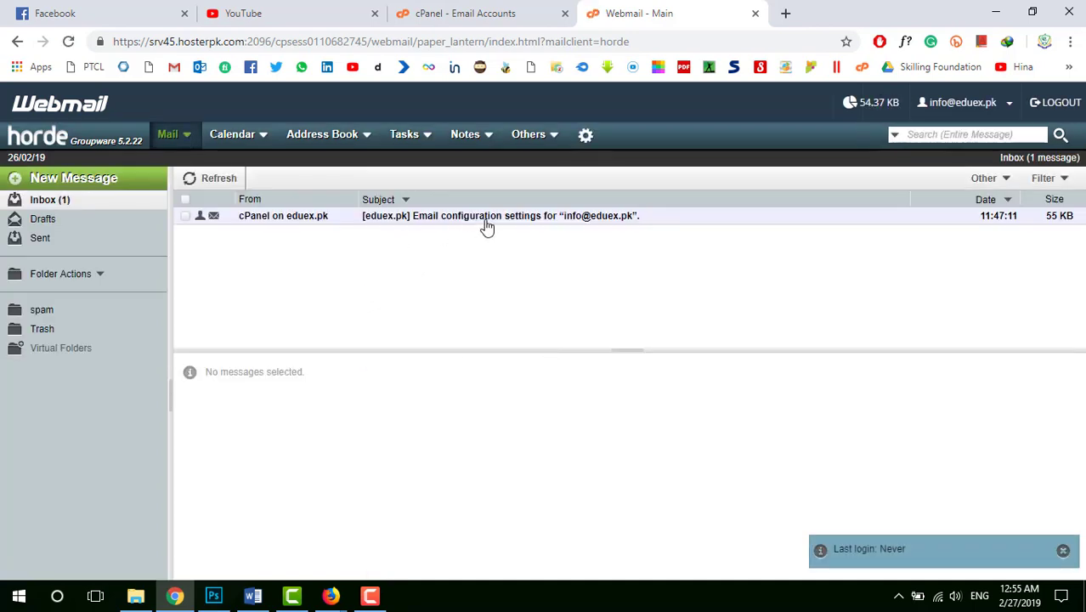
left_click(486, 222)
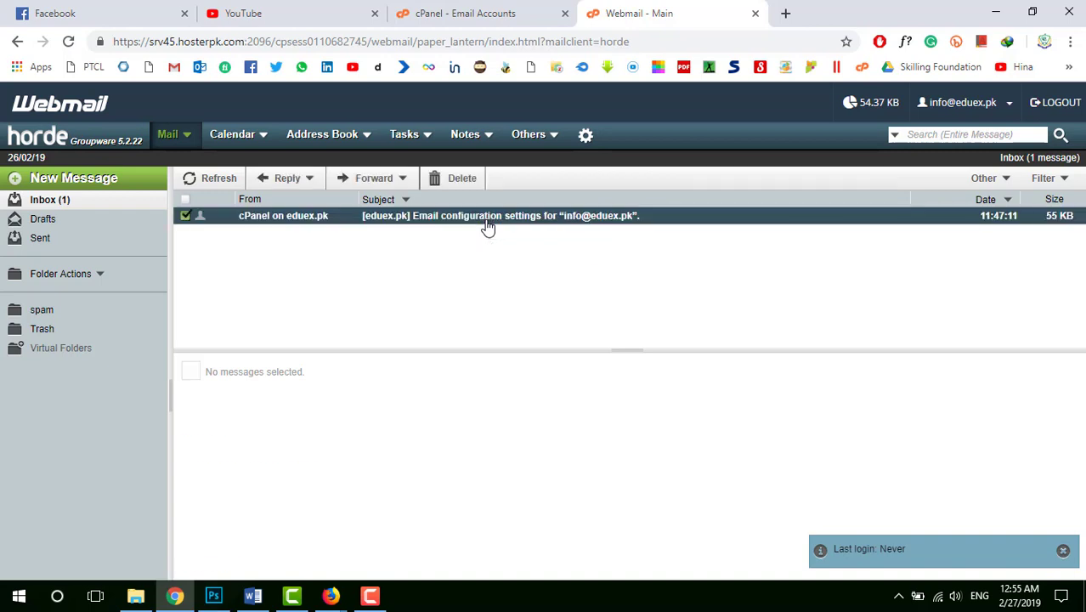
scroll(438, 441, "down", 2)
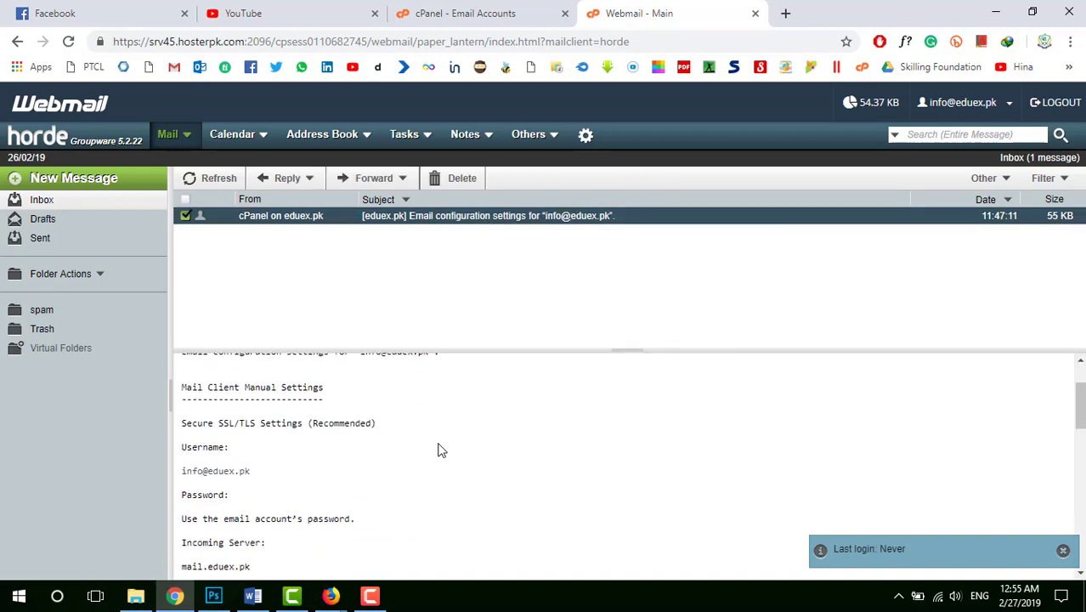
scroll(381, 445, "down", 4)
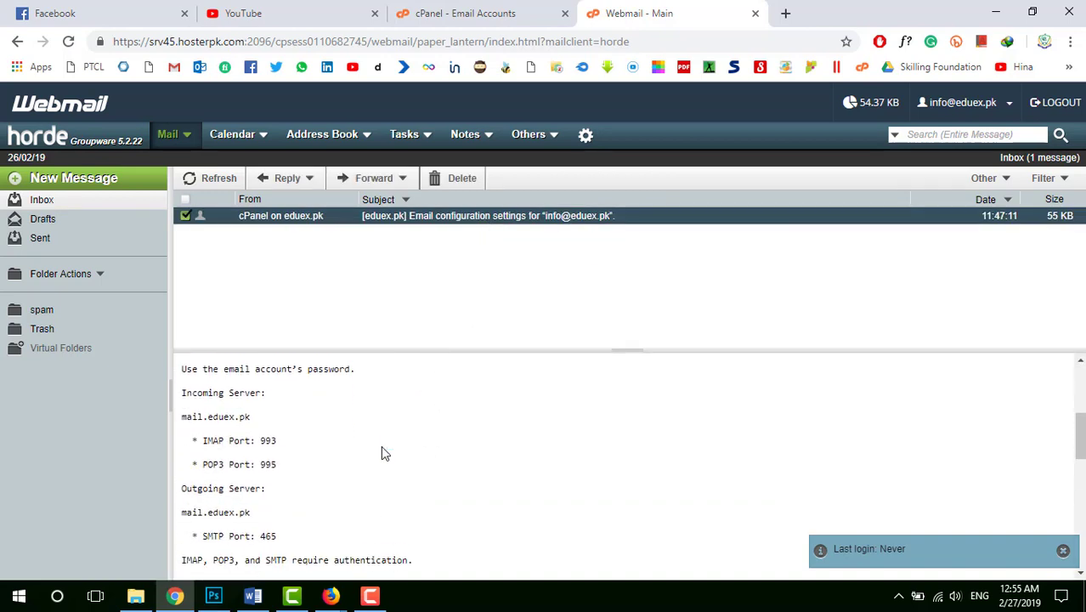
scroll(381, 451, "up", 6)
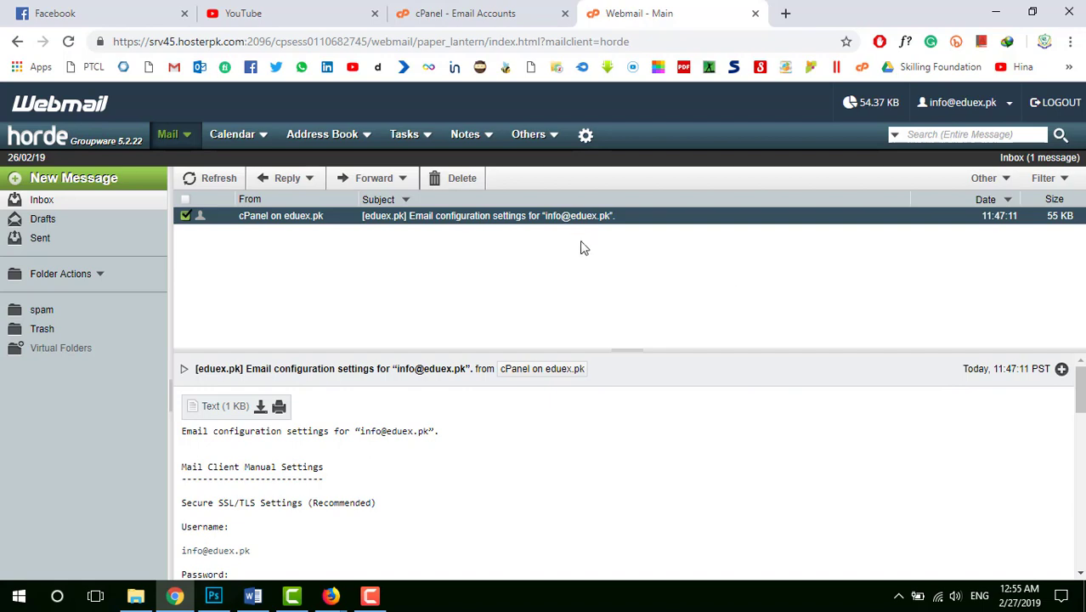
Open the settings email in its own window, read through it, and close the window.
double_click(567, 219)
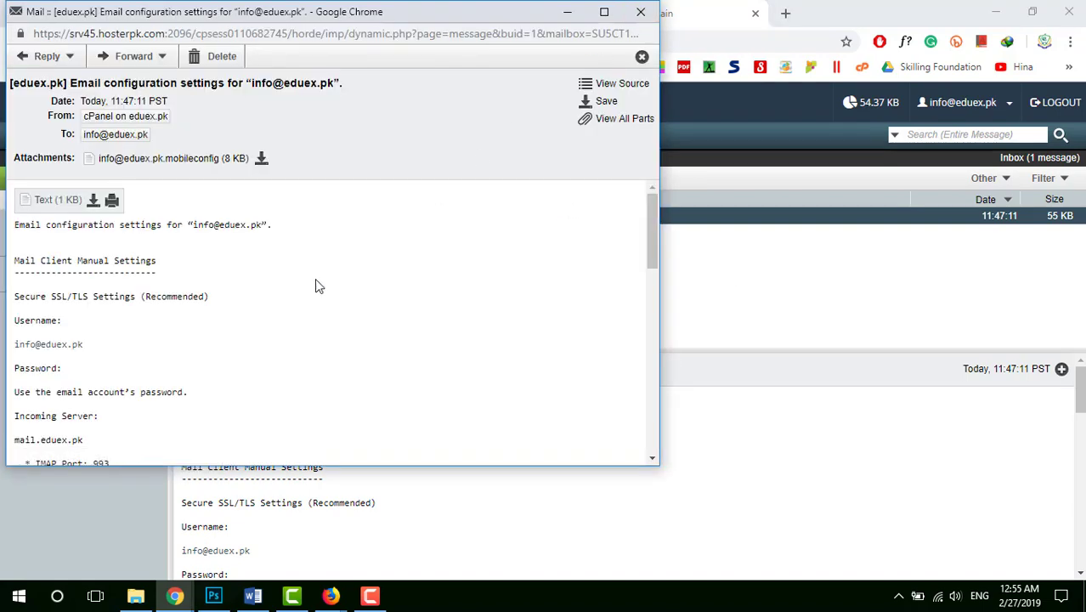
scroll(265, 289, "down", 7)
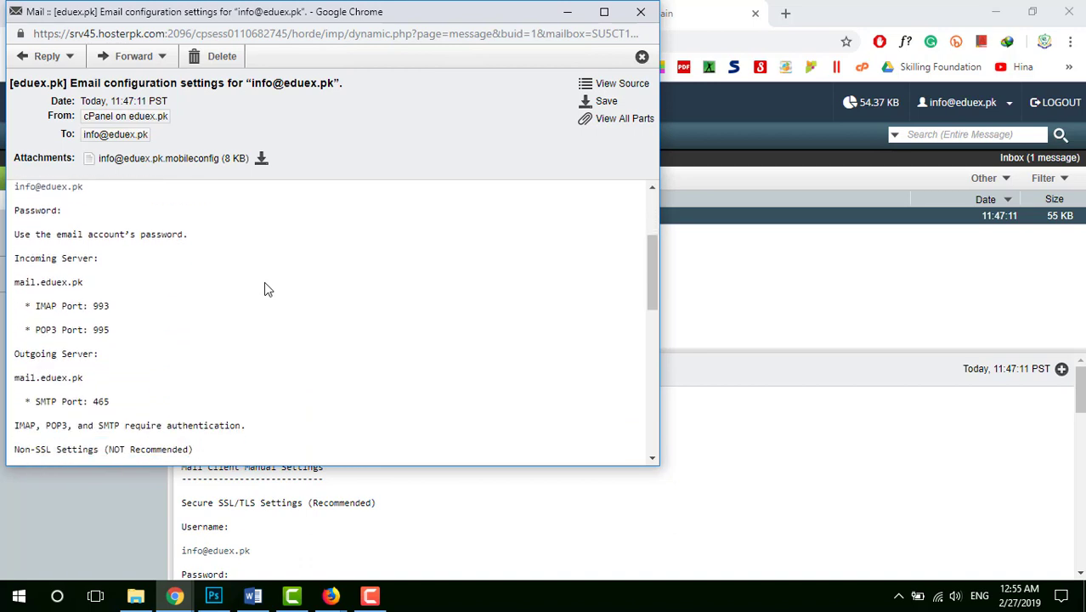
scroll(264, 290, "down", 3)
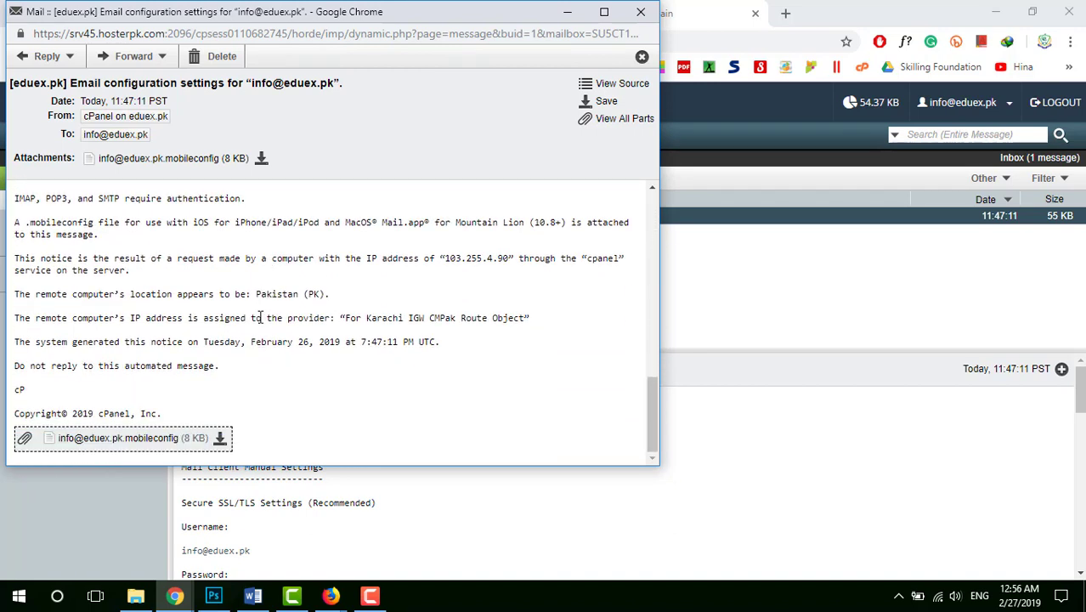
scroll(261, 316, "up", 2)
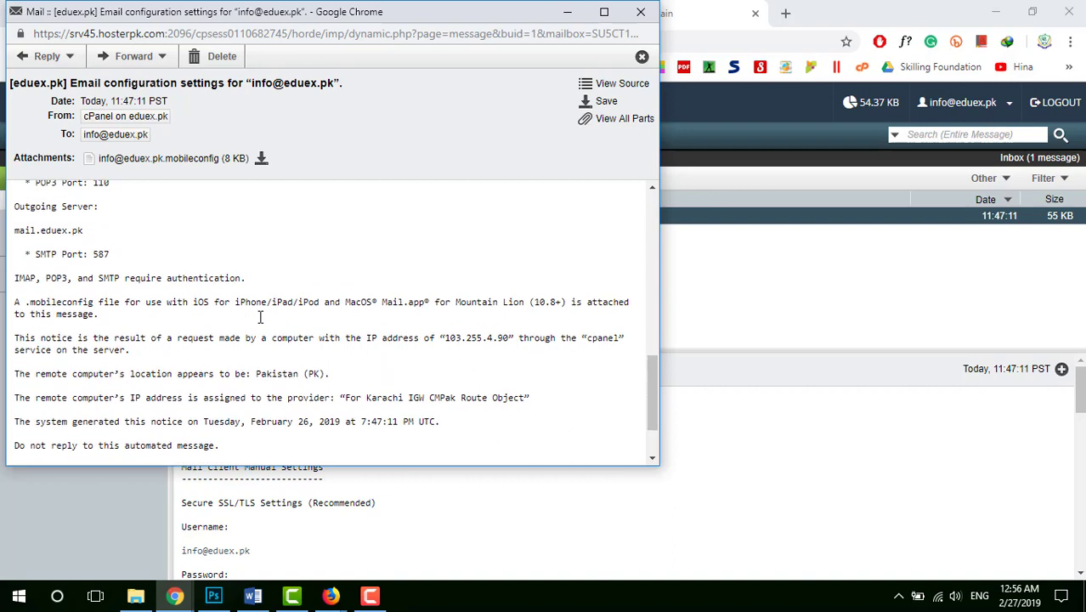
scroll(261, 317, "up", 4)
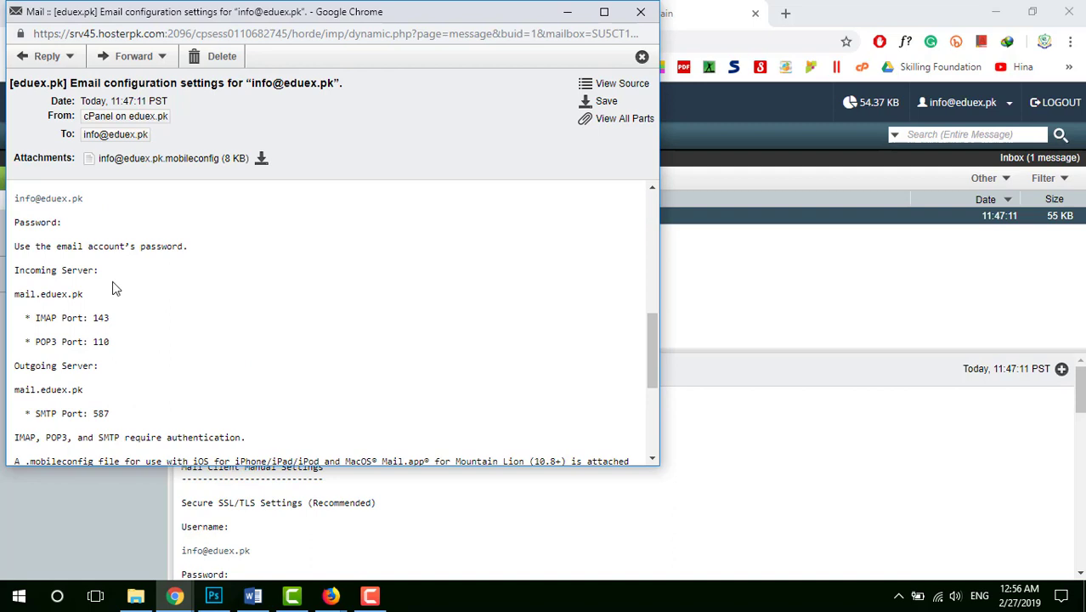
scroll(116, 288, "up", 2)
scroll(115, 288, "up", 4)
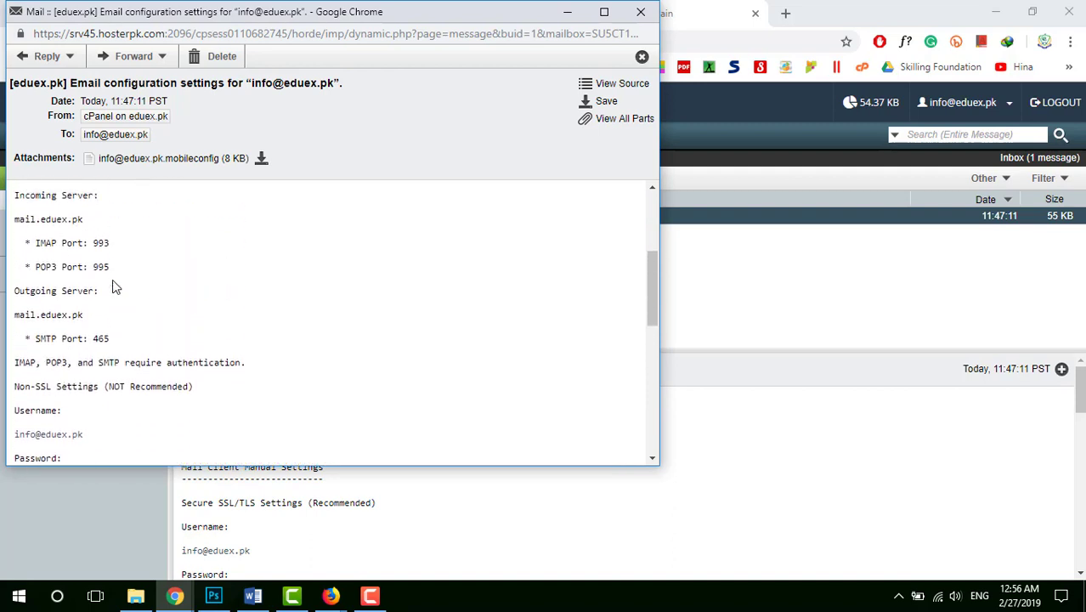
scroll(161, 289, "up", 5)
scroll(158, 293, "up", 2)
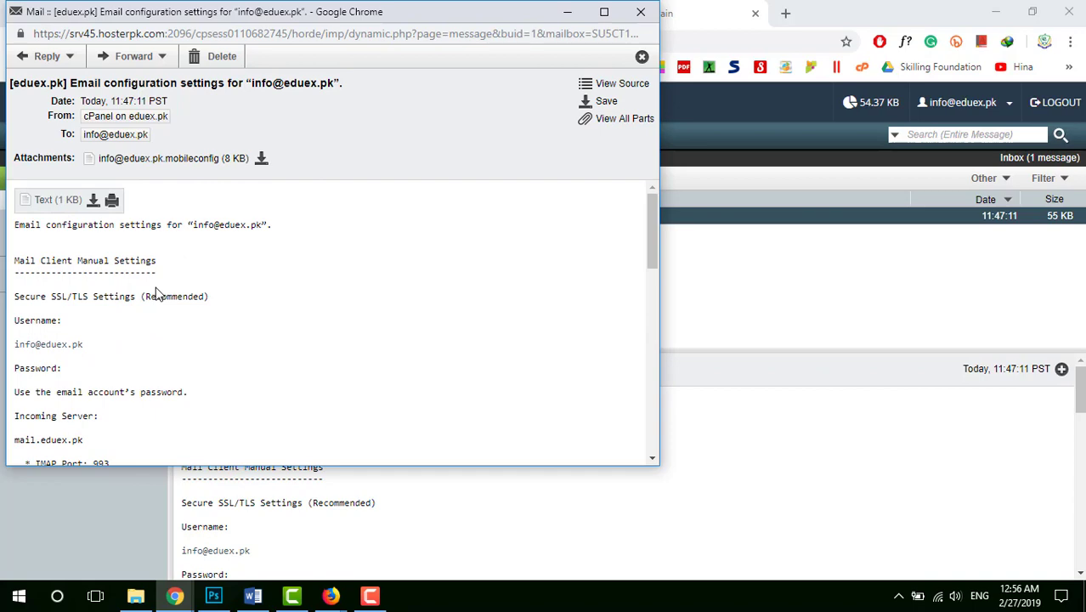
key("ctrl+w")
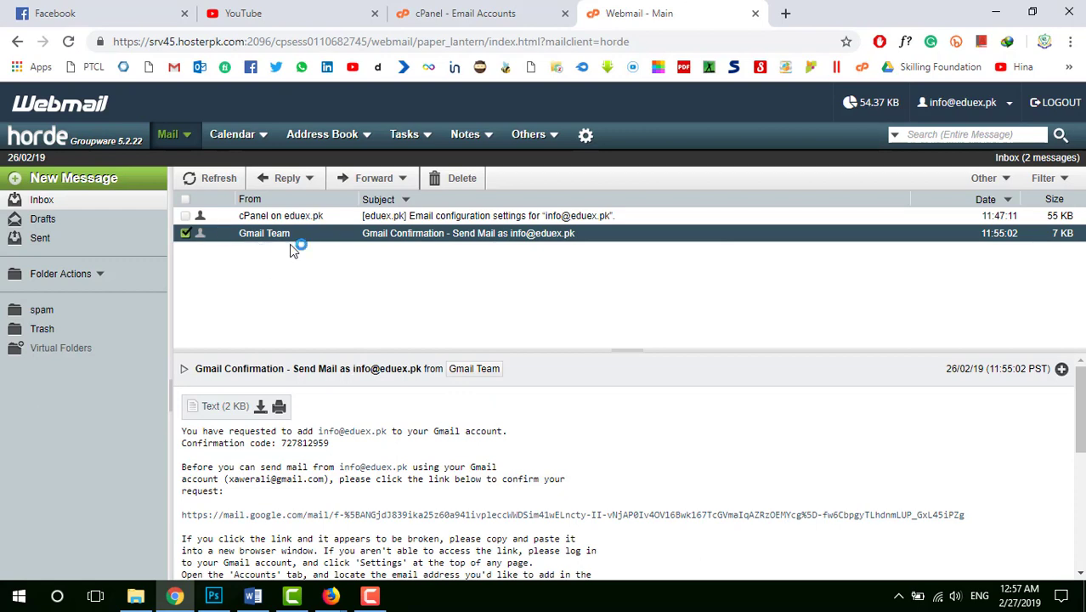
Open Gmail's confirmation message in Horde and copy its confirmation code.
left_click(185, 233)
left_click(341, 236)
left_click_drag(333, 442, 301, 446)
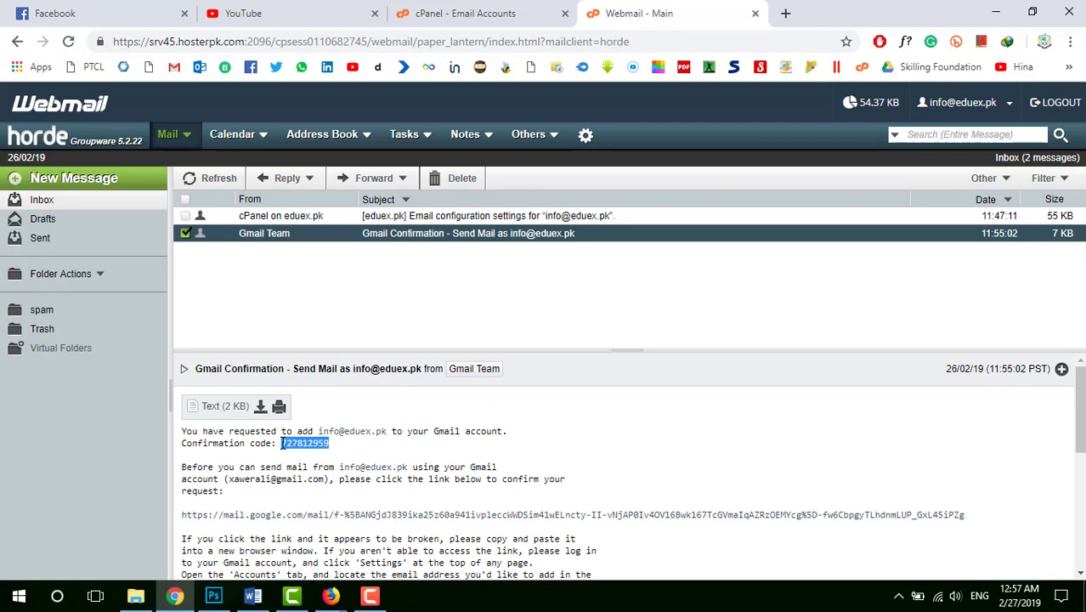
right_click(283, 444)
left_click(340, 448)
left_click_drag(338, 443, 283, 441)
right_click(283, 441)
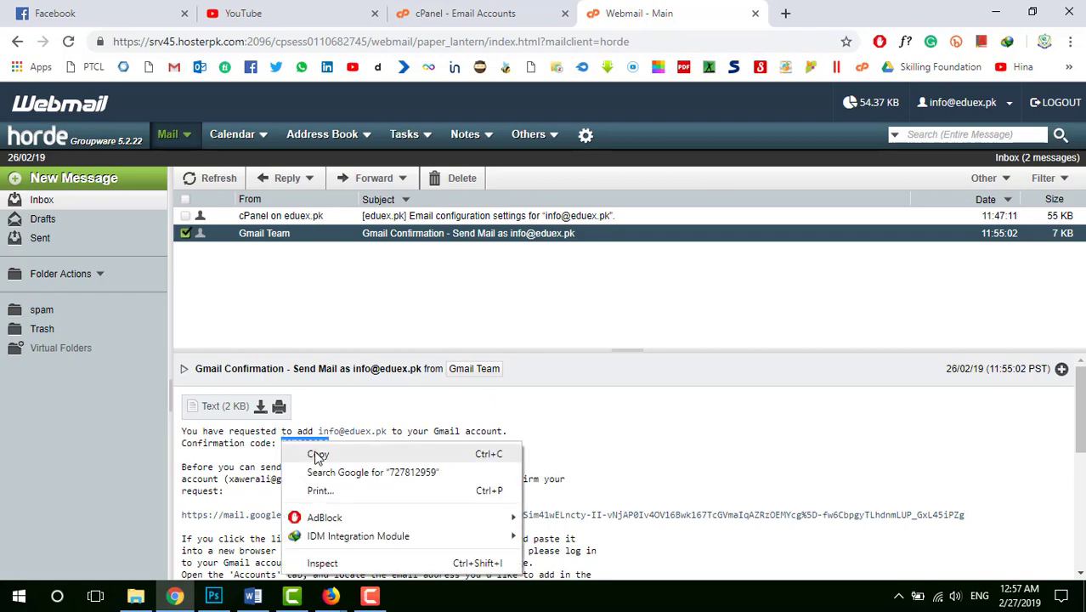
left_click(315, 451)
Paste the code into Gmail's verification popup and verify the Eduex.pk send-as address.
mouse_move(331, 595)
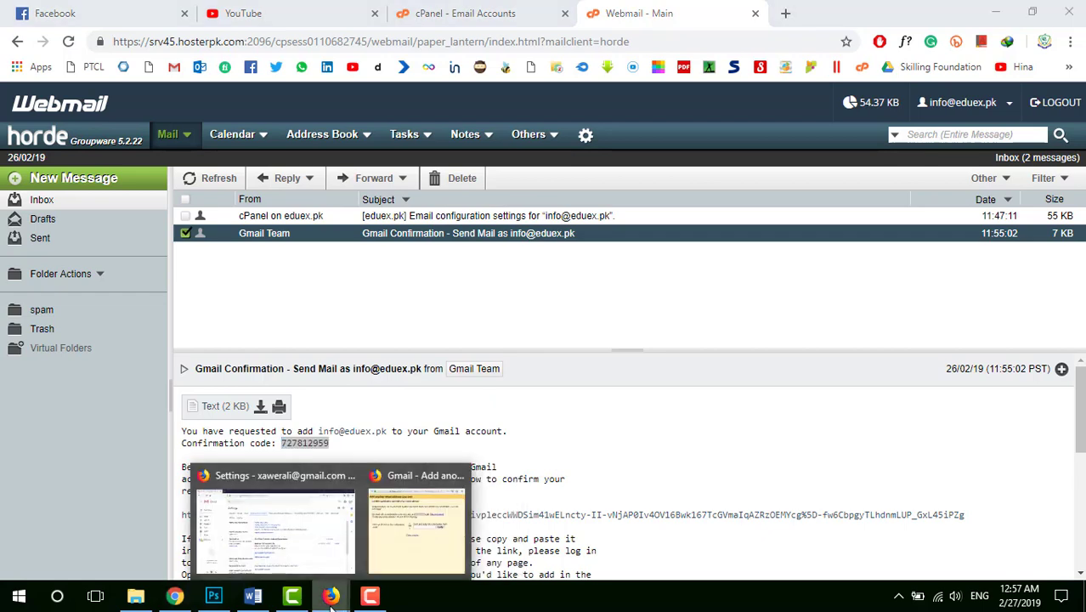
left_click(442, 505)
left_click(325, 226)
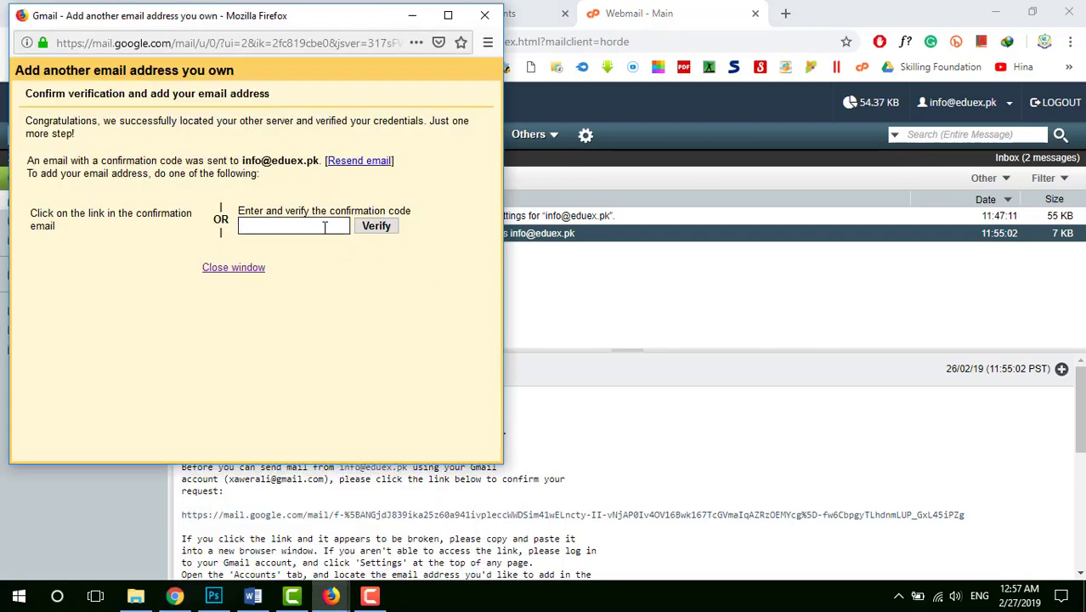
key("ctrl+v")
left_click(378, 226)
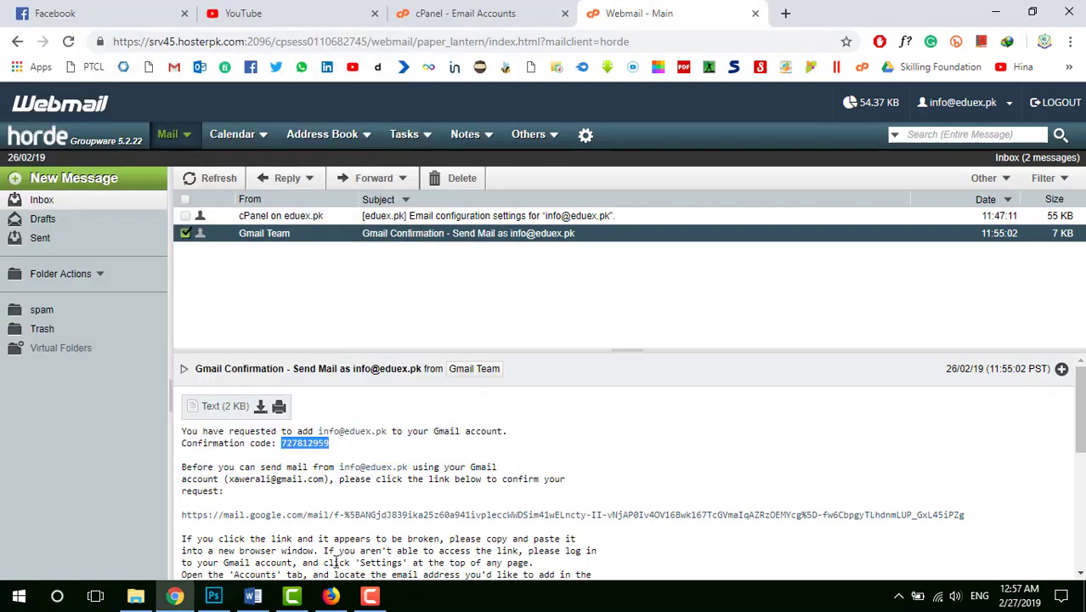
left_click(368, 597)
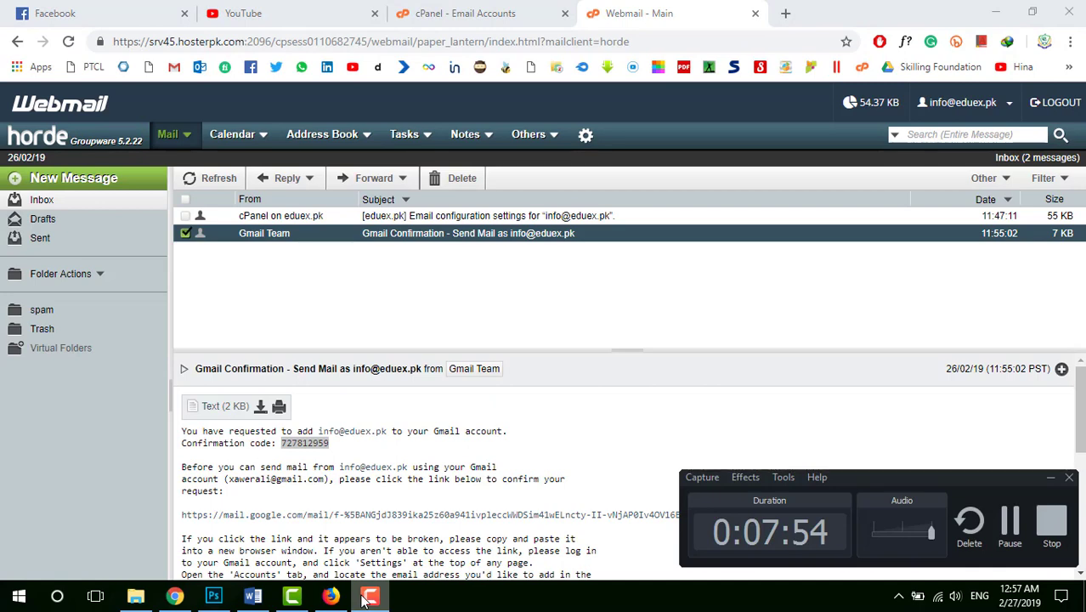
left_click(331, 596)
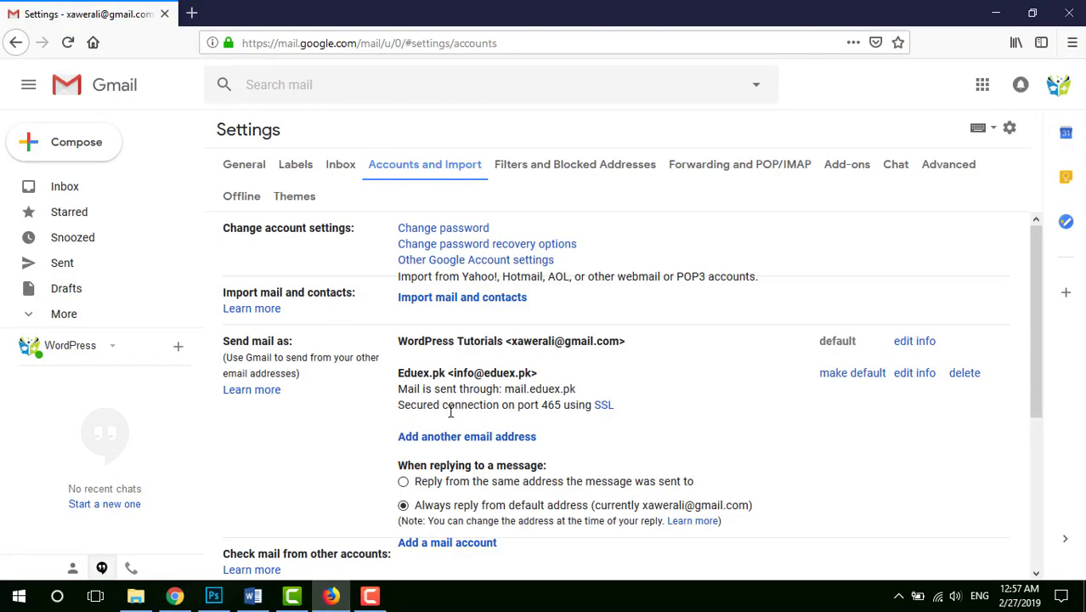
Go to the Gmail inbox, open the Gmail Confirmation email, then return to the message list.
scroll(534, 395, "down", 2)
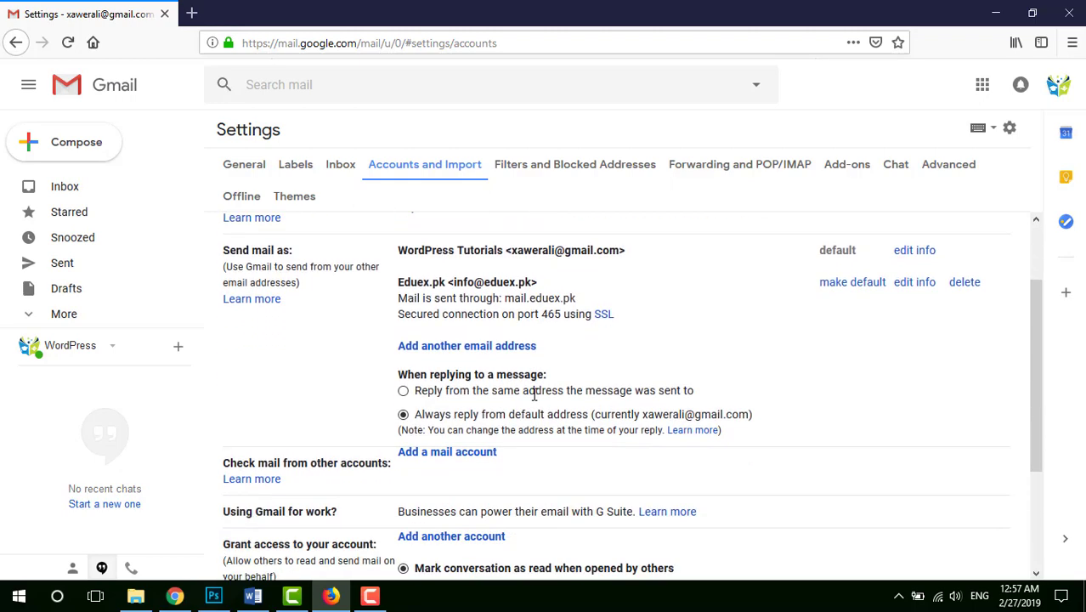
scroll(535, 396, "up", 2)
left_click(116, 196)
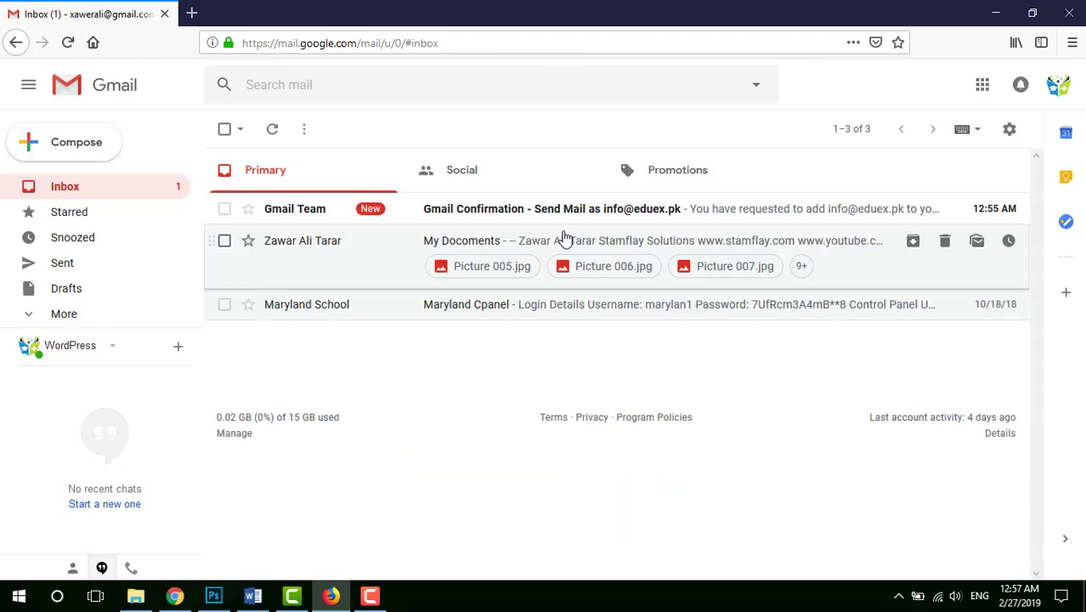
left_click(513, 221)
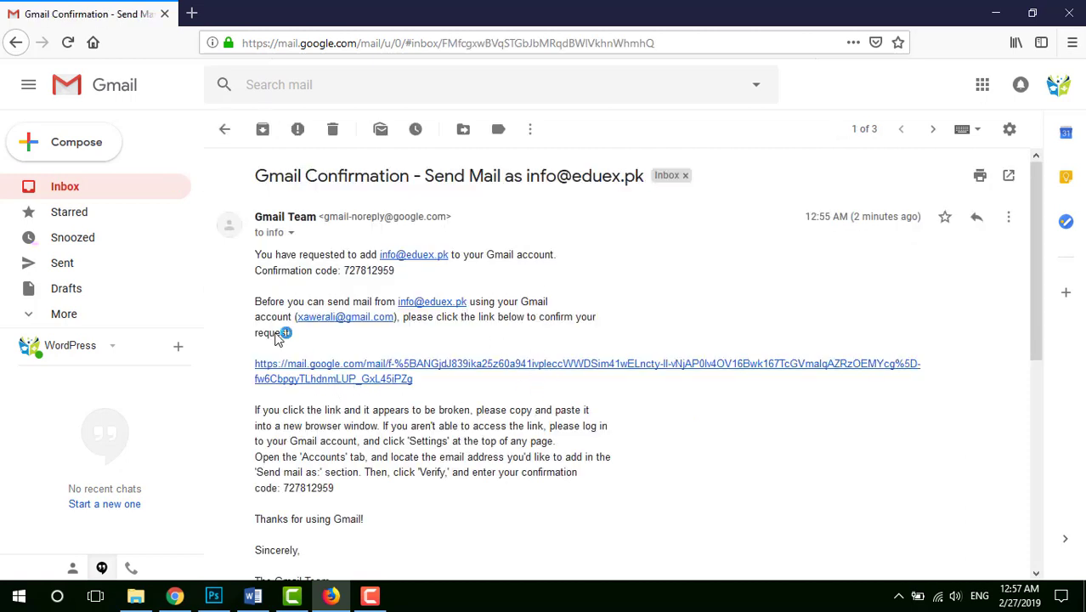
left_click(104, 188)
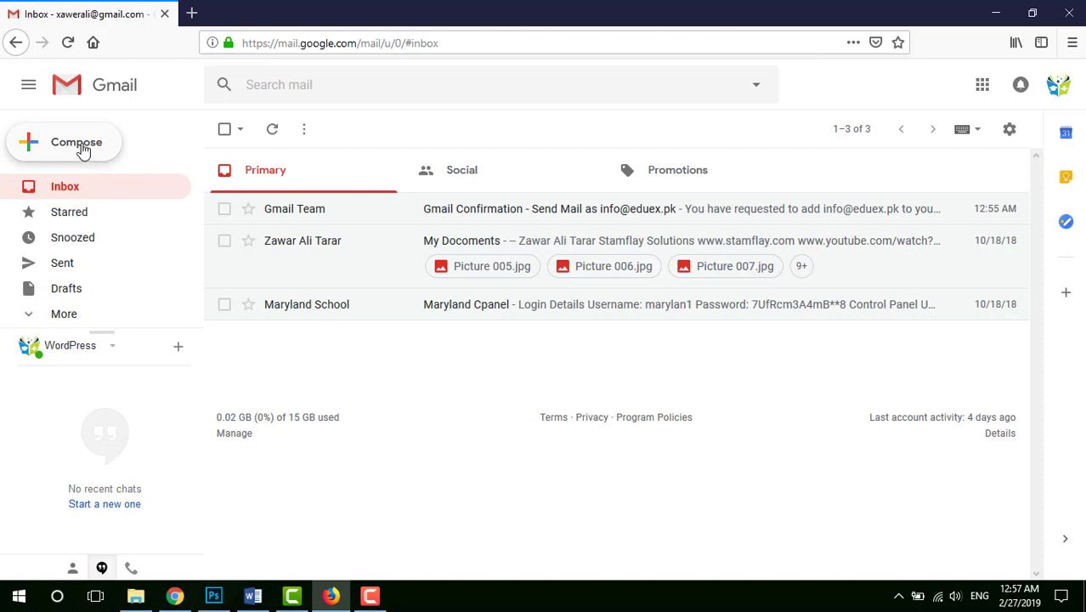
Compose a message from Eduex.pk to the test Gmail recipient, correcting a typo in the address.
left_click(83, 144)
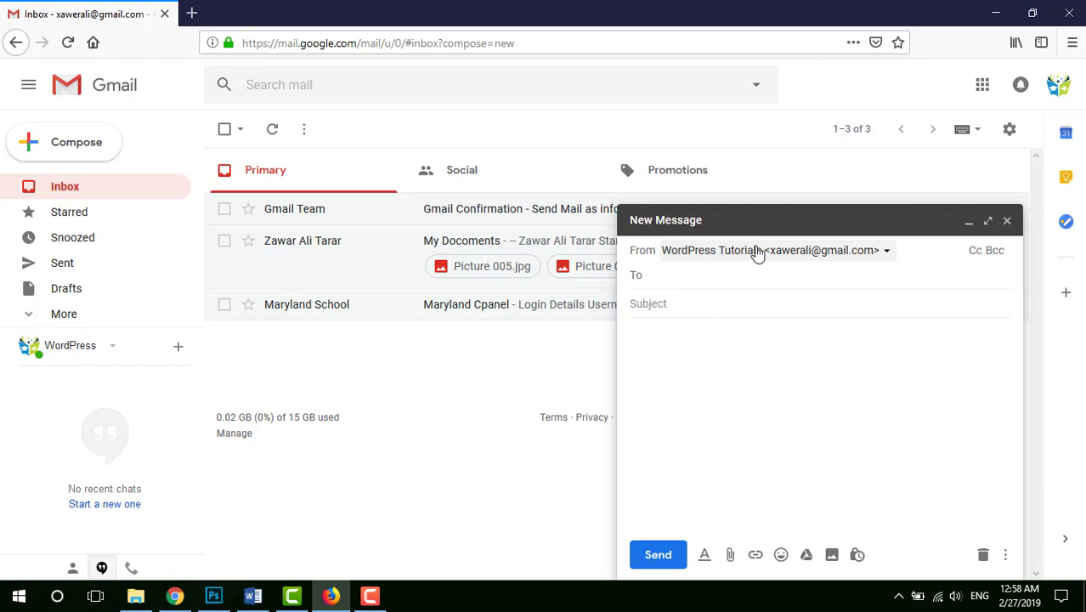
left_click(787, 253)
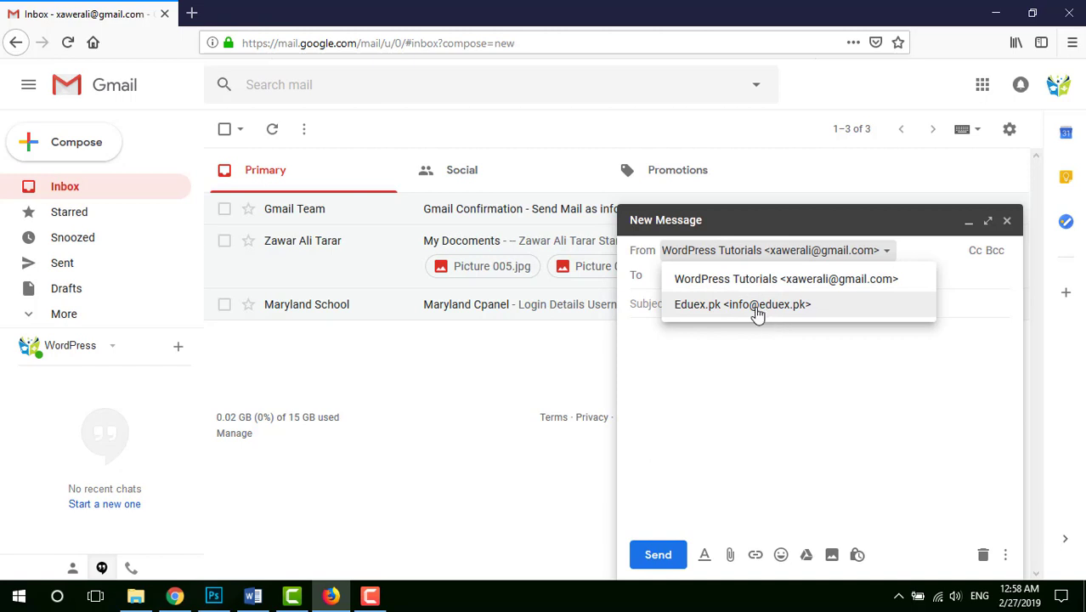
left_click(756, 308)
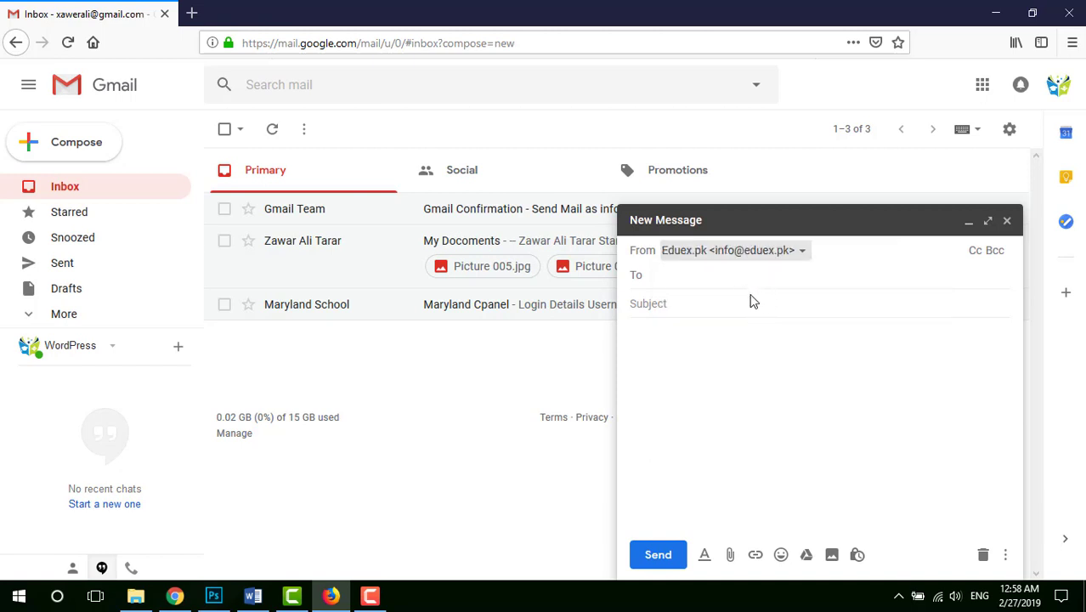
left_click(722, 277)
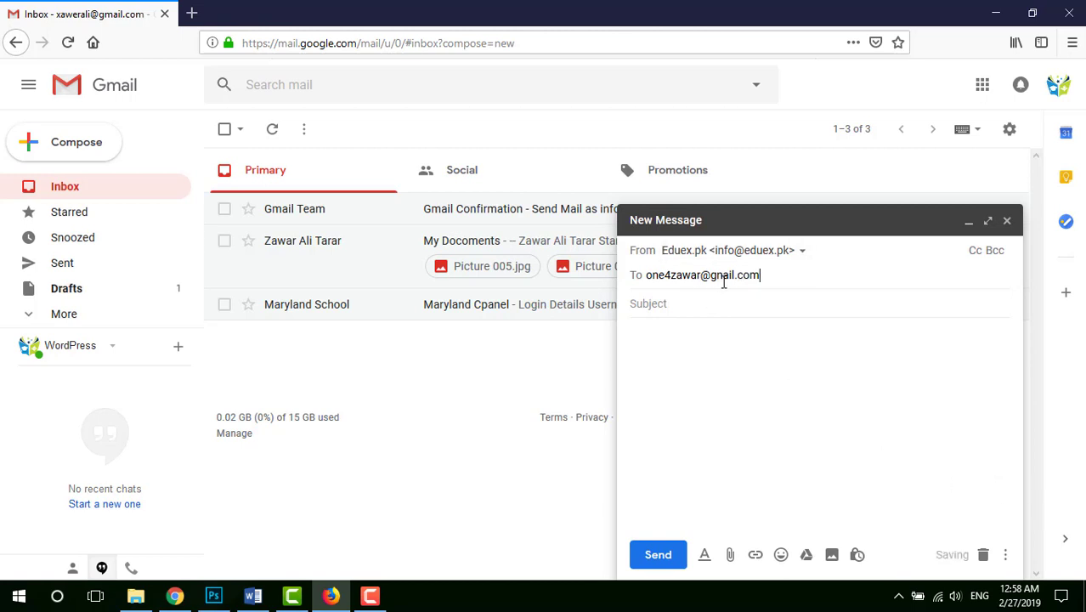
left_click(724, 283)
key("BackSpace")
type("m")
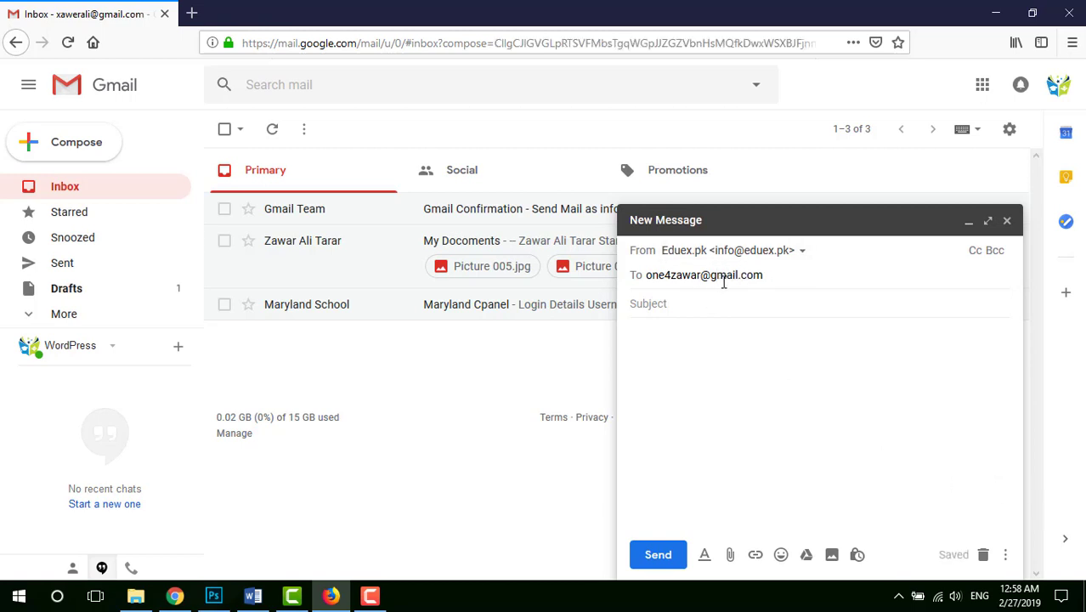
Enter 'Test Mail' as both subject and body, then send the message.
left_click(694, 303)
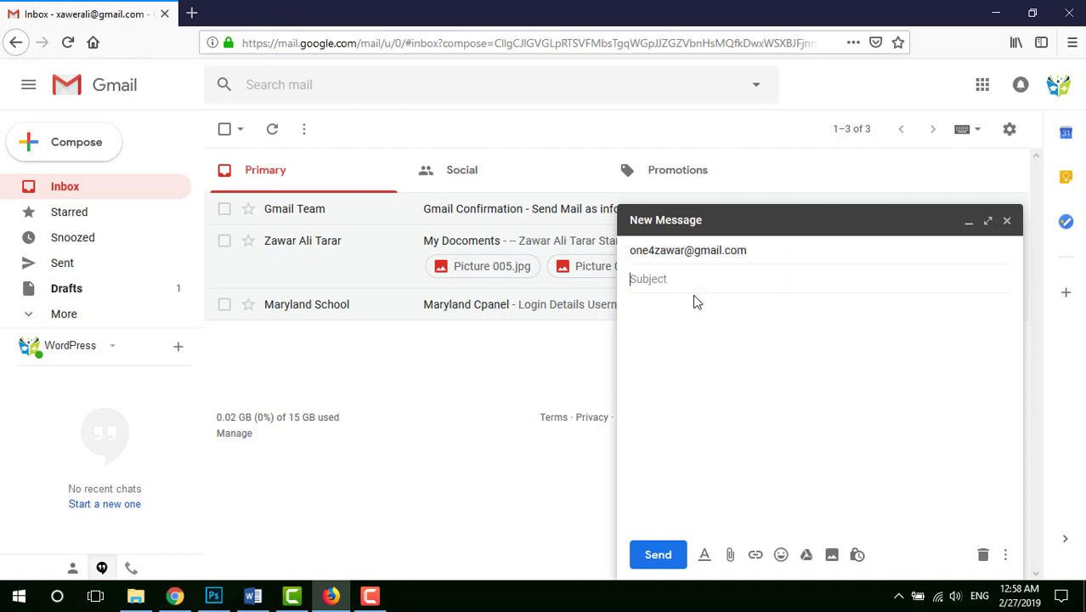
type("Test Mail")
left_click(728, 337)
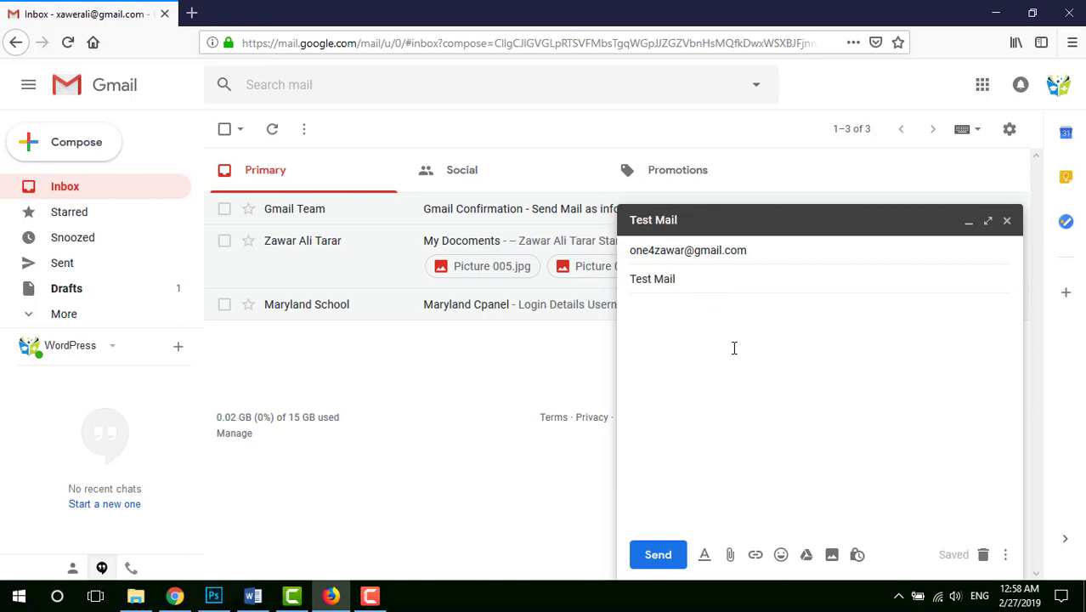
type("Test Mail")
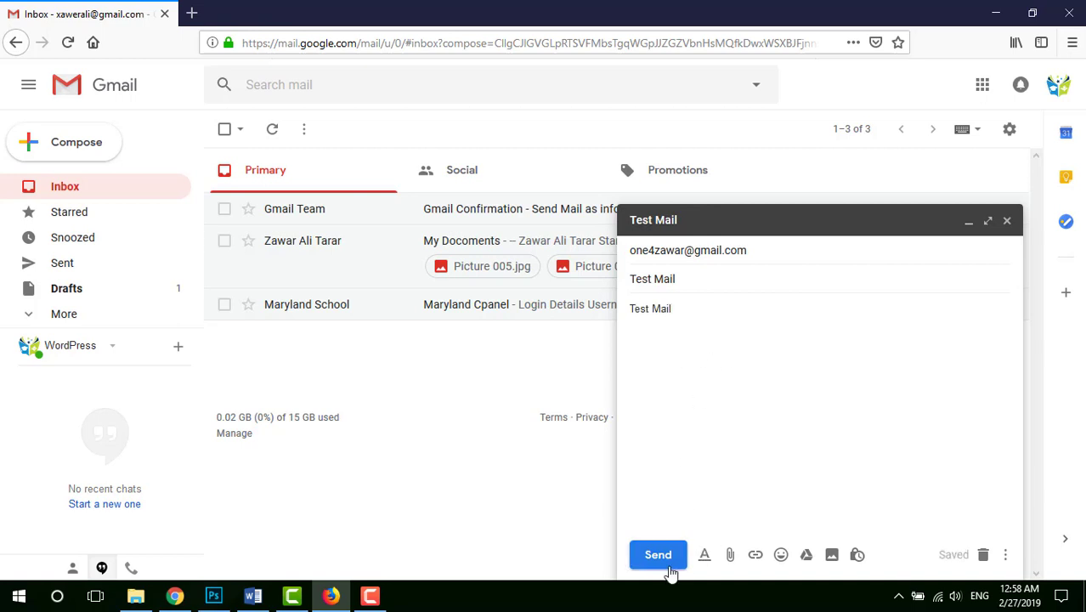
left_click(666, 562)
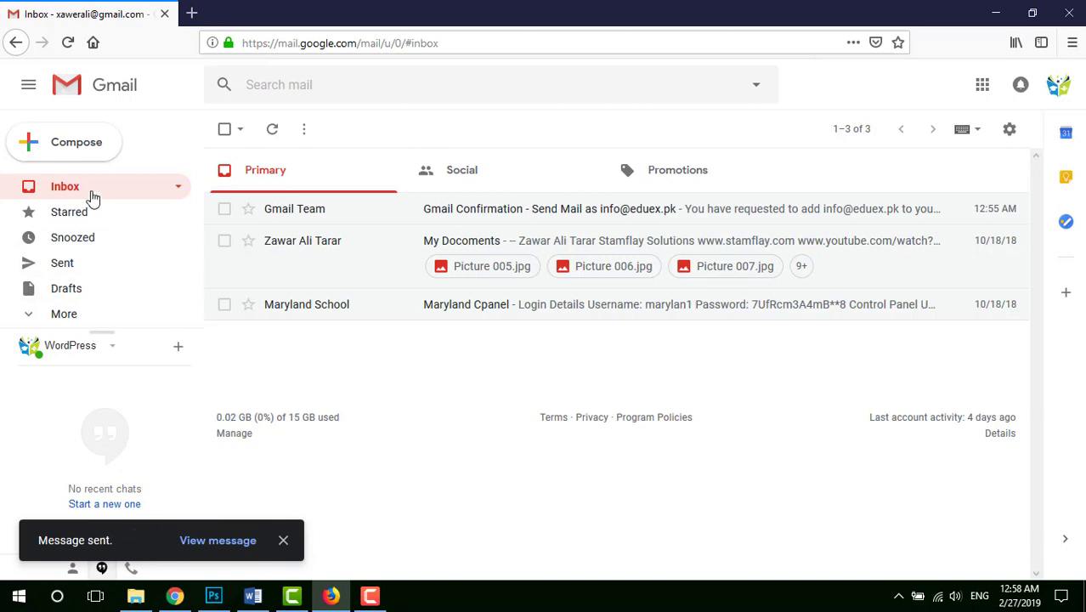
Reload the Horde Webmail inbox to check for new mail.
left_click(174, 595)
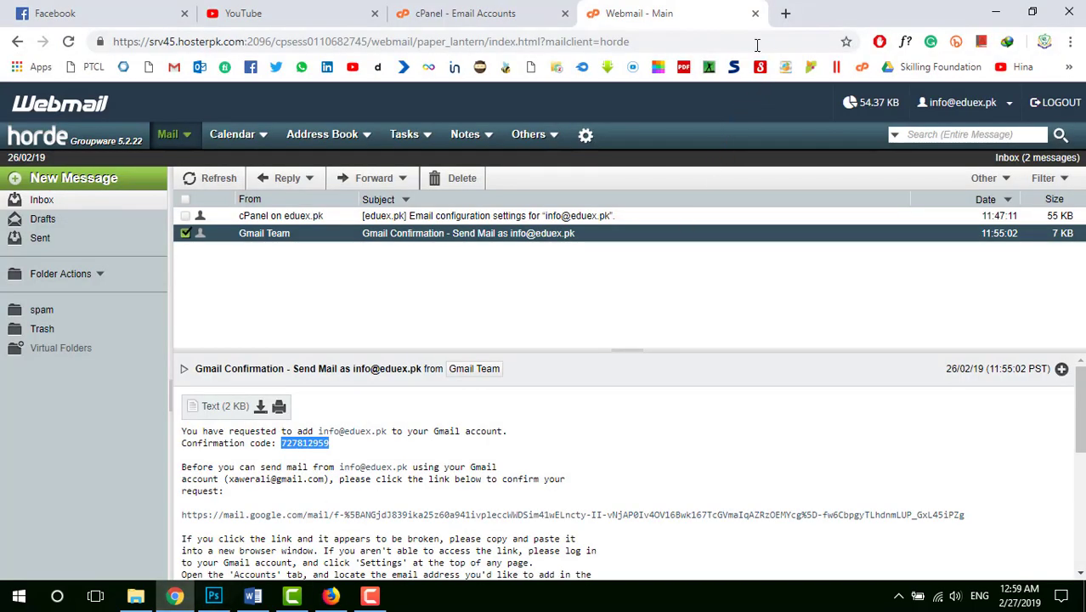
left_click(785, 13)
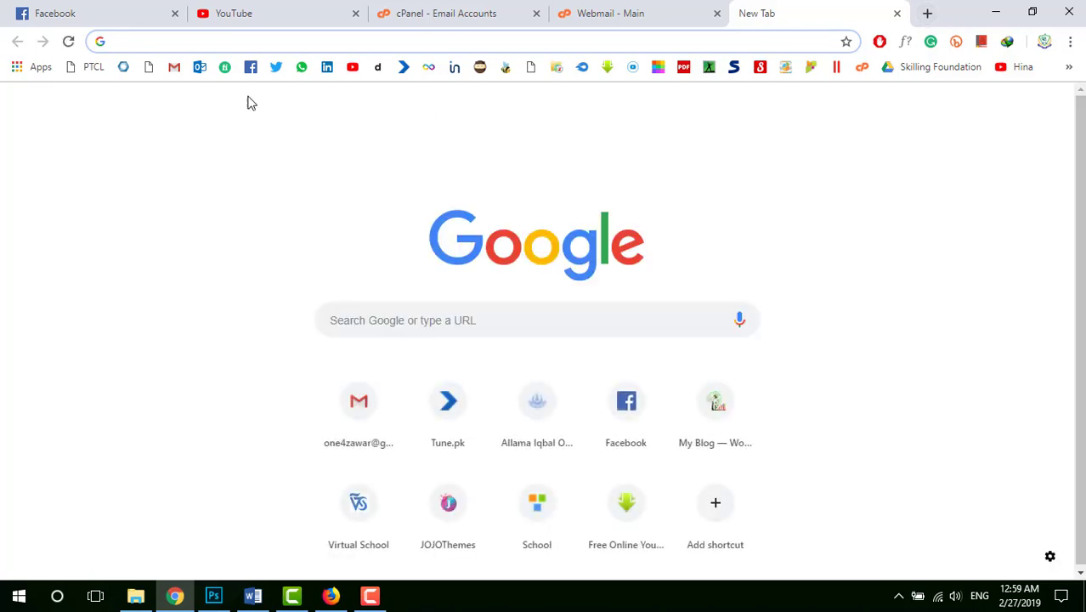
left_click(595, 12)
left_click(212, 182)
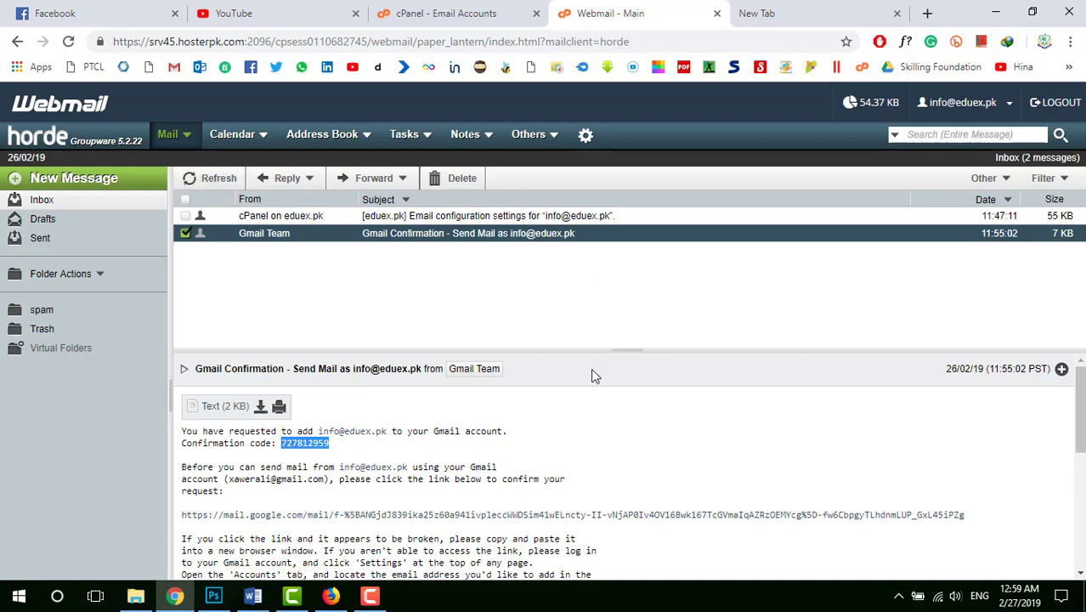
In the recipient's Gmail inbox, open the Test Mail from Eduex.pk and highlight its sender address.
left_click(788, 19)
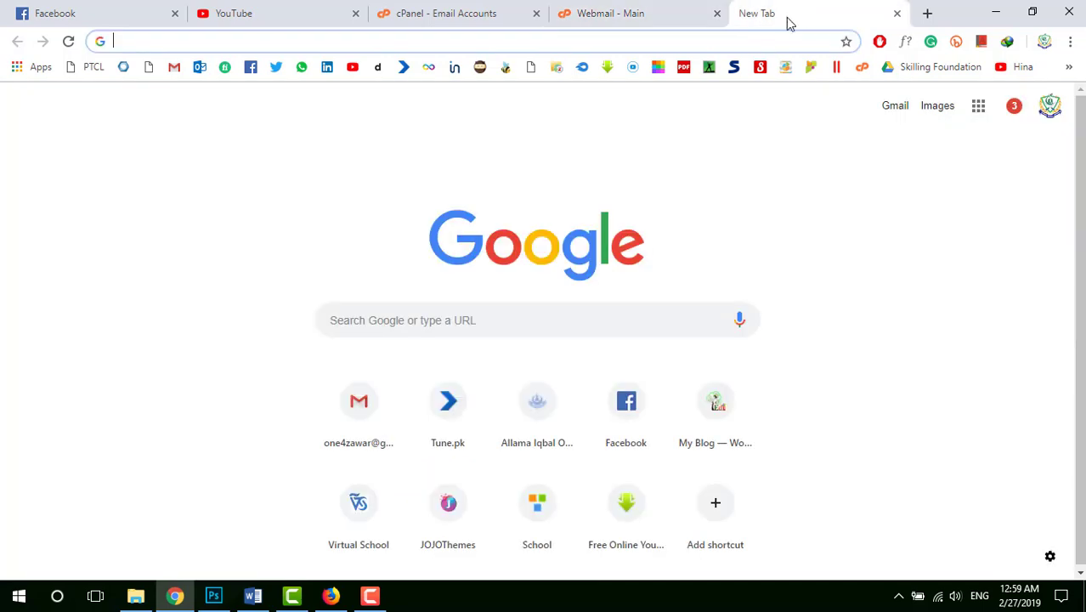
left_click(174, 66)
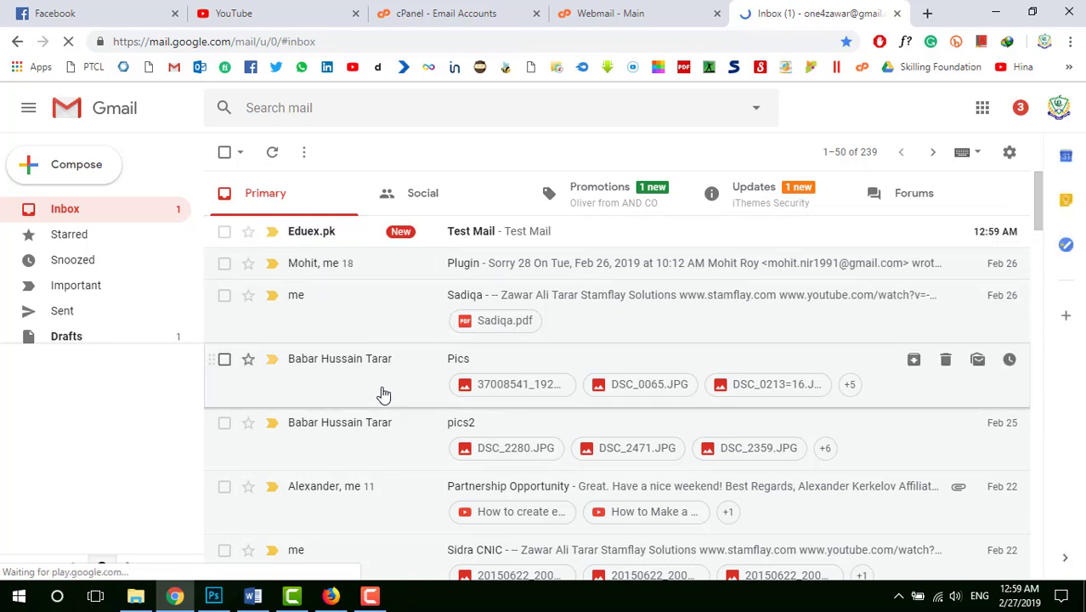
mouse_move(194, 220)
left_mouse_down()
mouse_move(847, 235)
mouse_move(859, 254)
left_mouse_up()
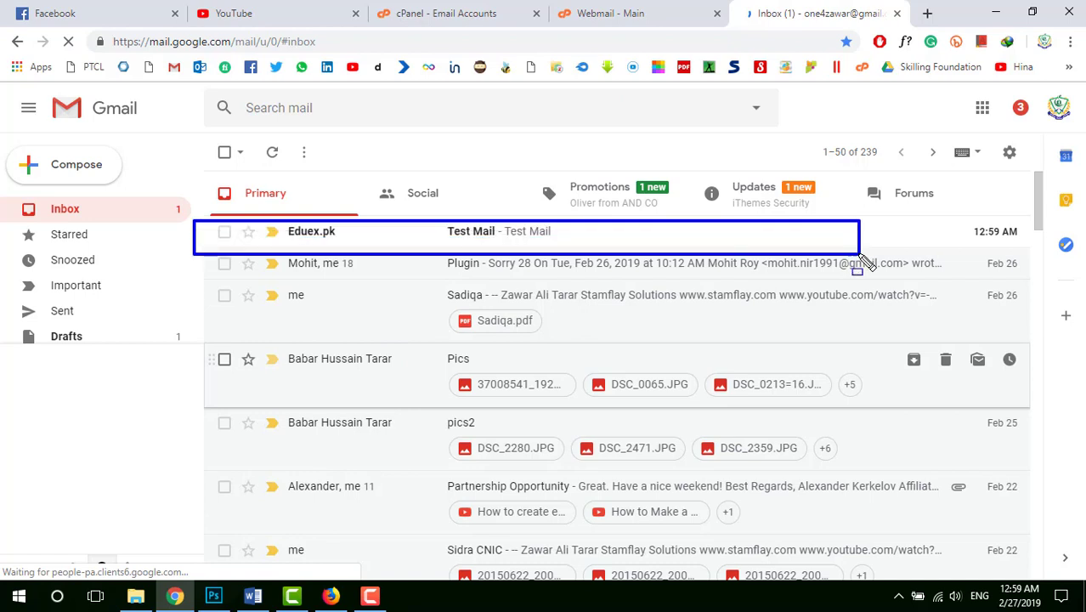
left_click_drag(275, 213, 365, 257)
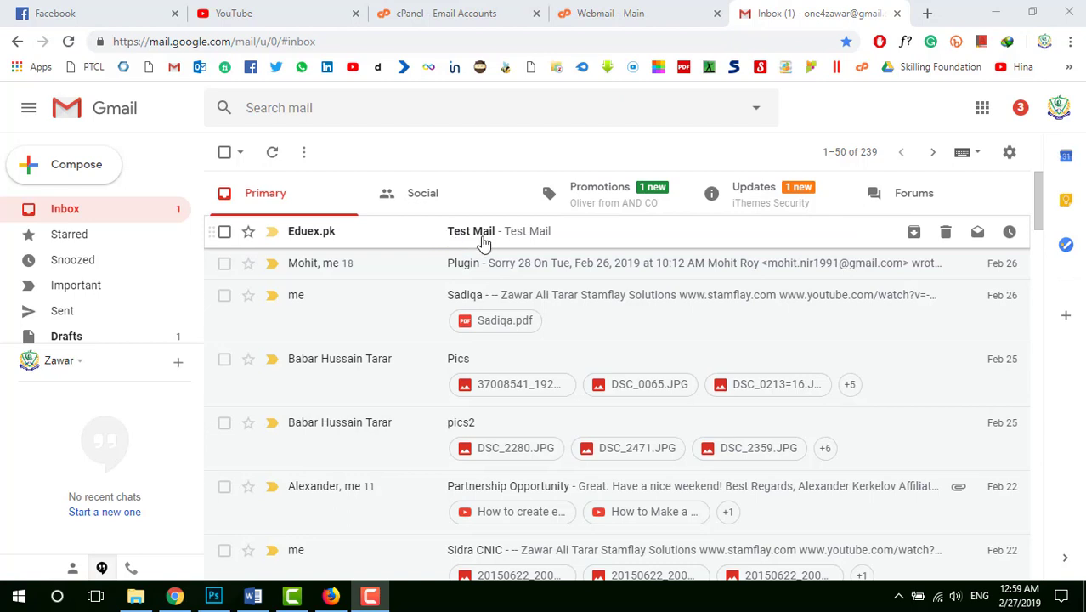
left_click(482, 242)
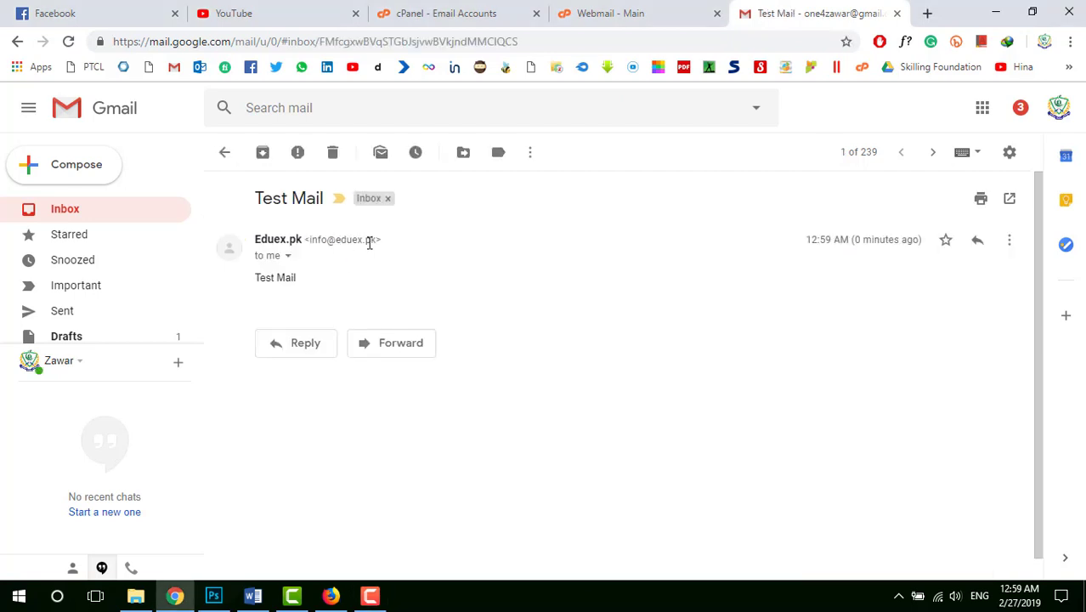
left_click_drag(377, 244, 316, 245)
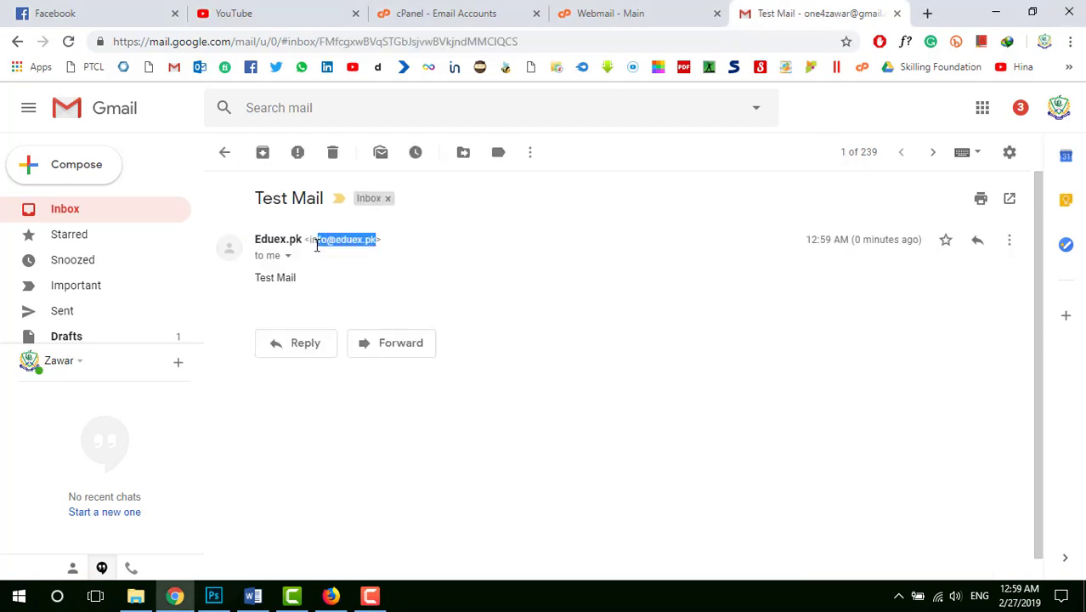
left_click(406, 278)
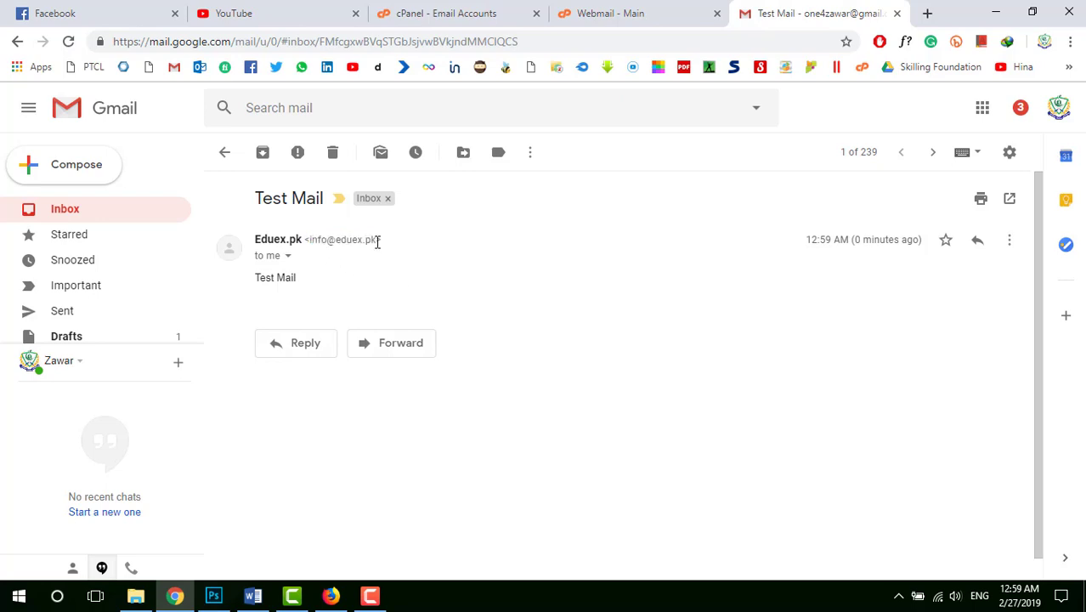
left_click_drag(375, 240, 316, 242)
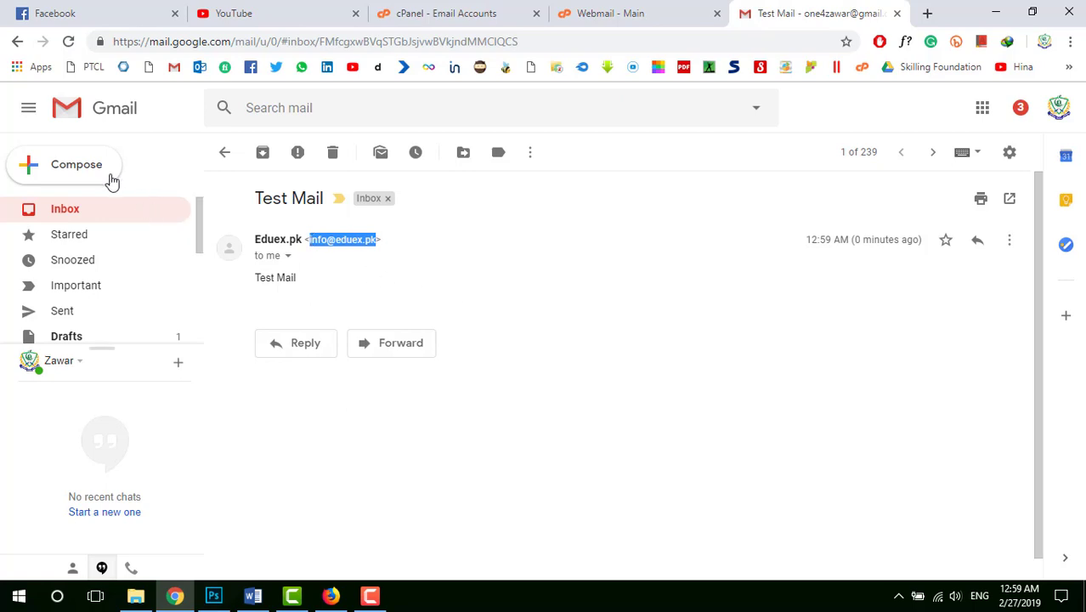
left_click(77, 164)
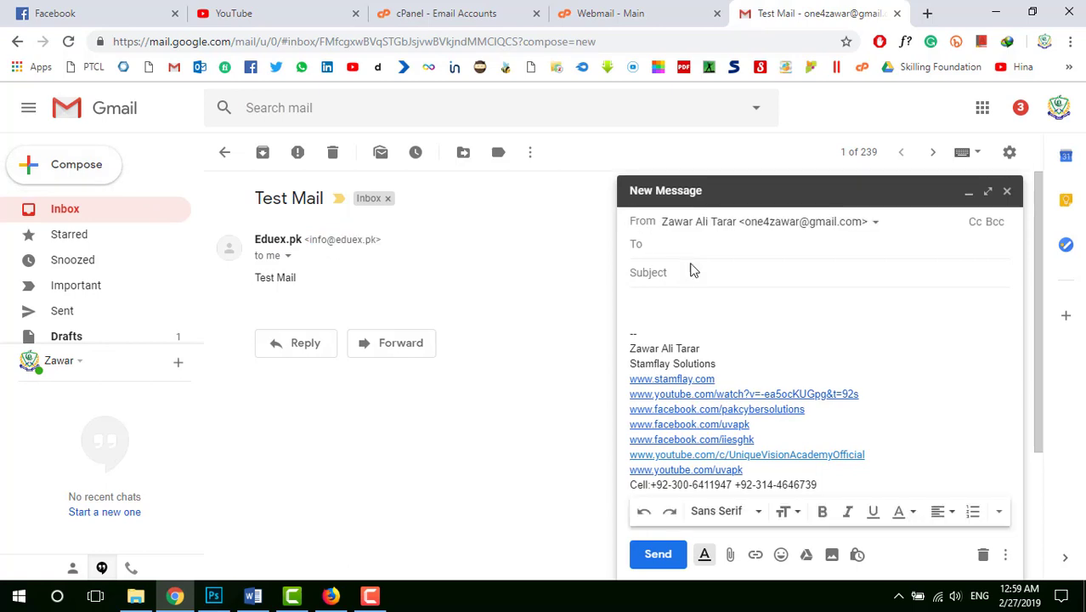
Send a Gmail message to the info address with '2nd Test Mail' as both subject and body.
key("ctrl+v")
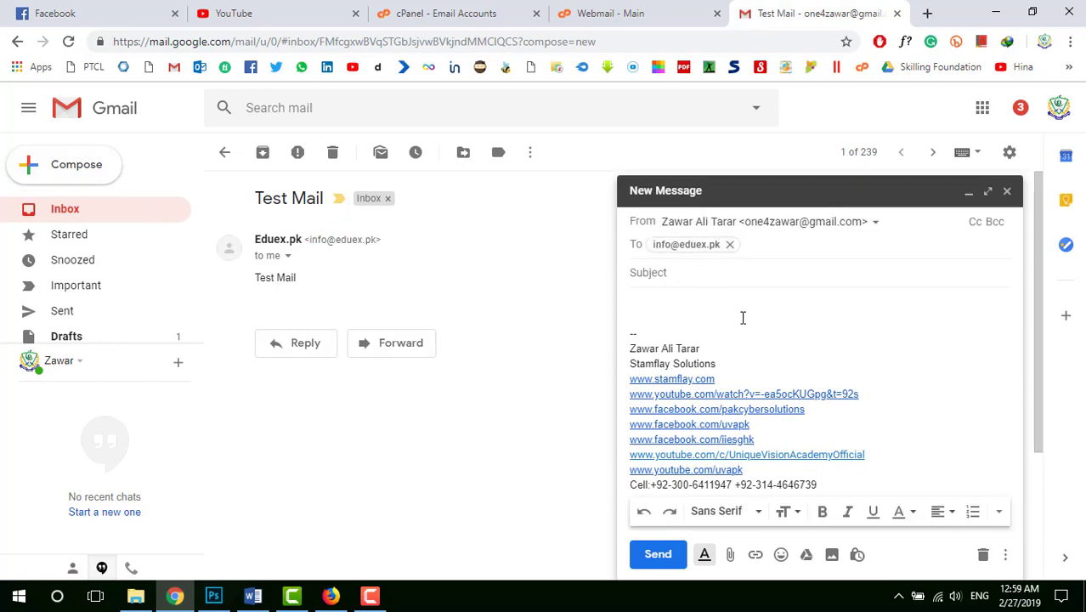
left_click(707, 278)
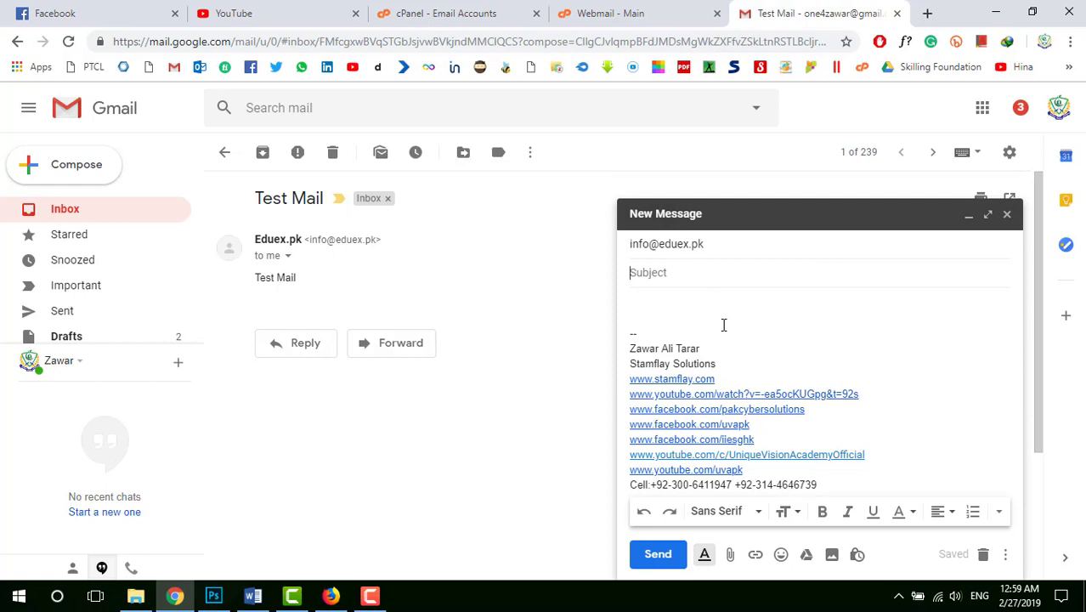
type("2nd Test Mail")
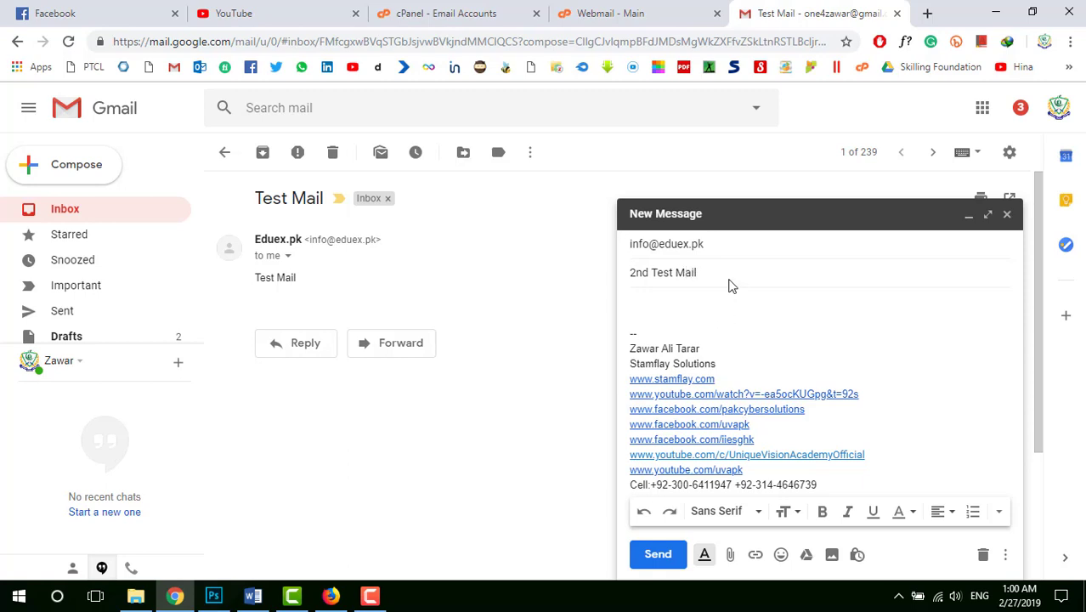
left_click_drag(728, 280, 572, 270)
key("ctrl+c")
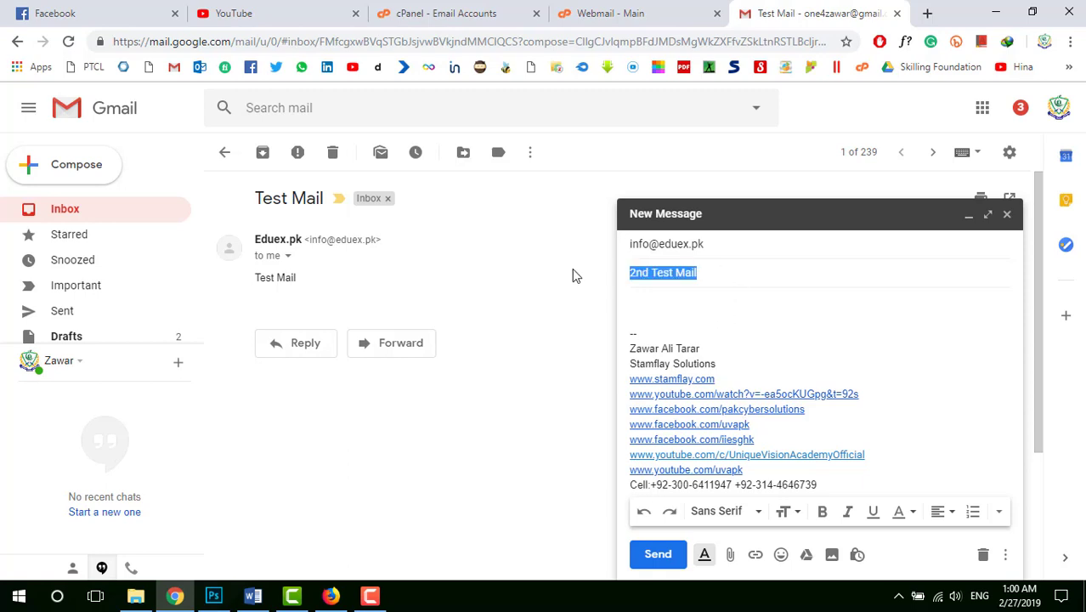
left_click(695, 318)
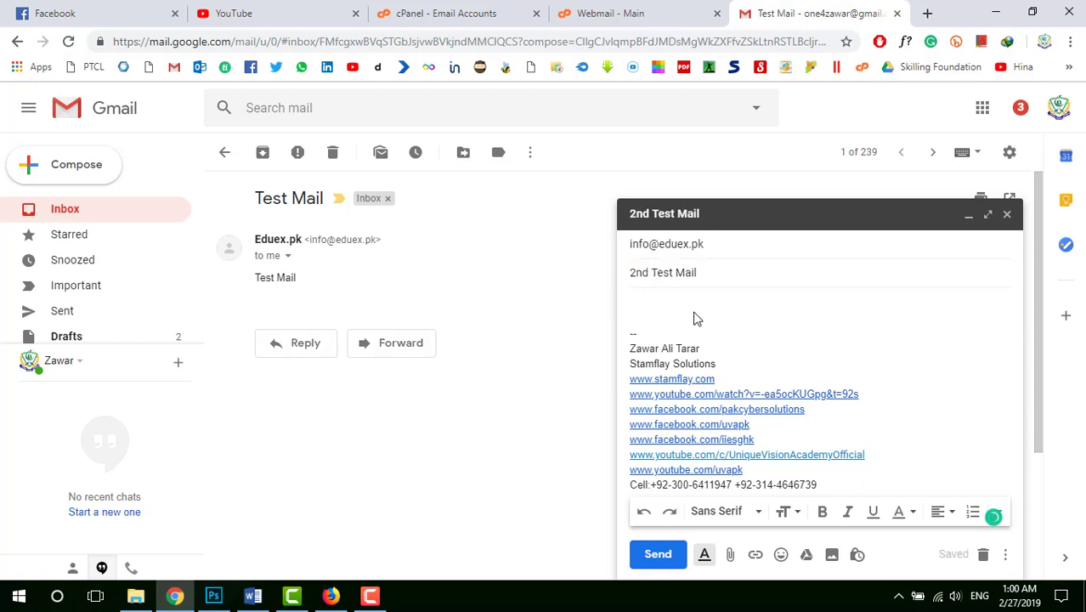
key("ctrl+v")
left_click(658, 555)
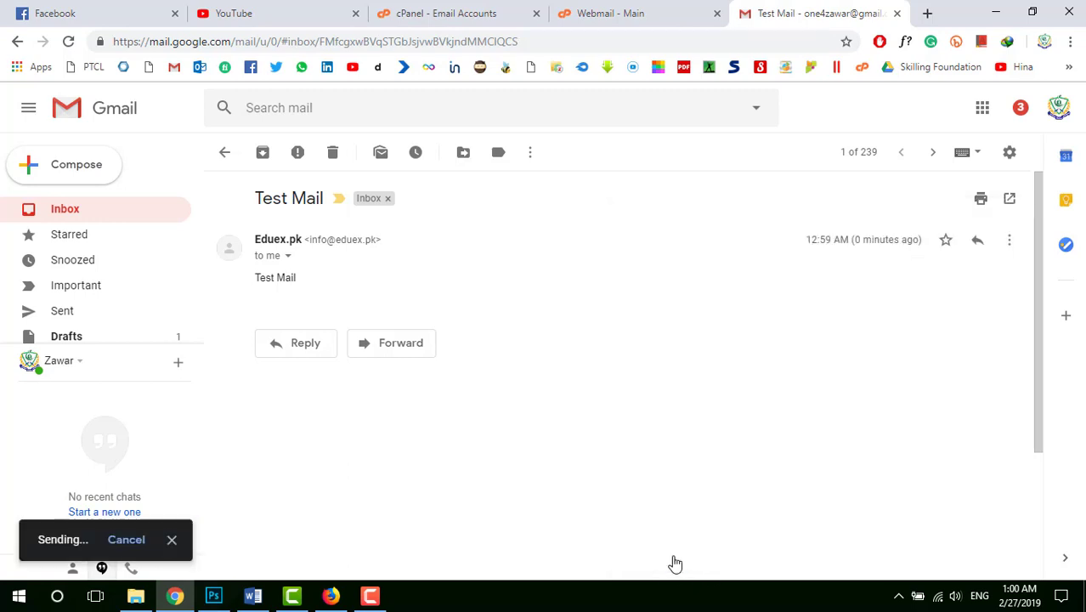
Reload the webmail inbox to check for the new message.
left_click(628, 11)
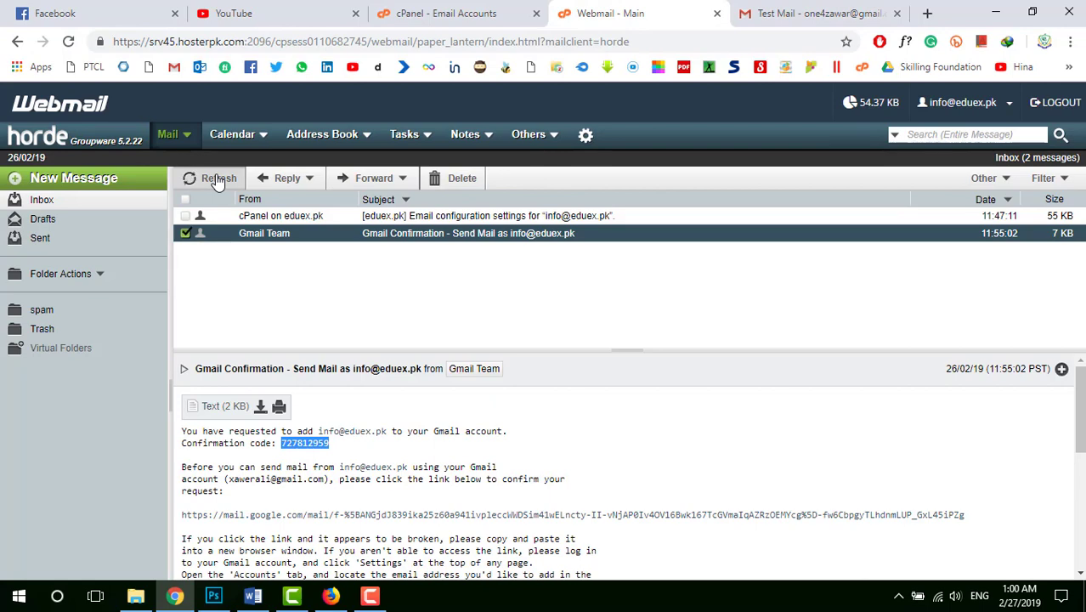
left_click(191, 176)
left_click(68, 41)
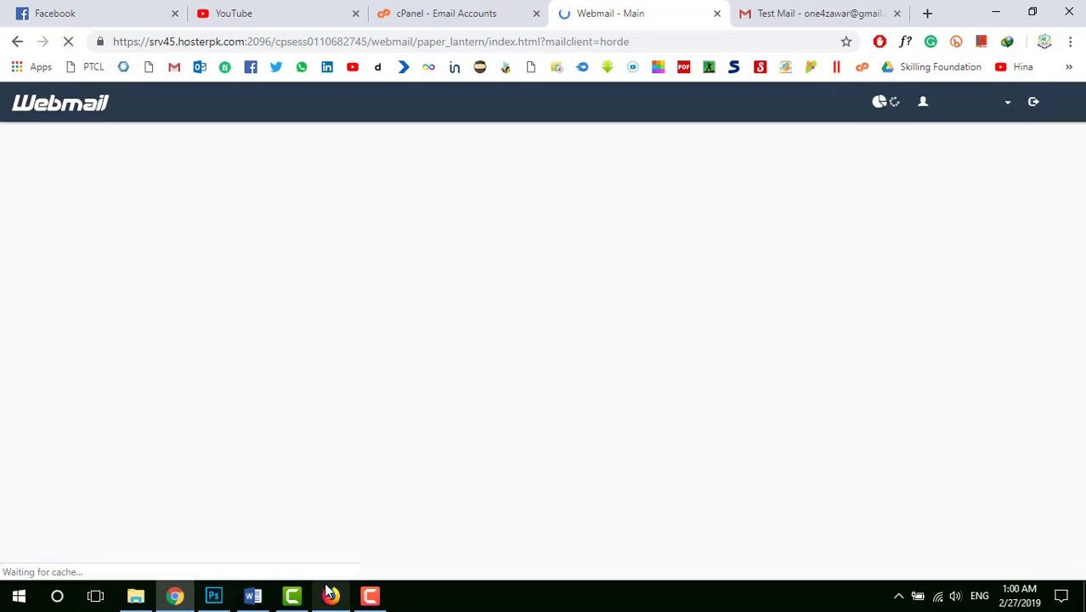
Refresh the second Gmail inbox, open '2nd Test Mail' and inspect its sender and recipient details.
left_click(331, 594)
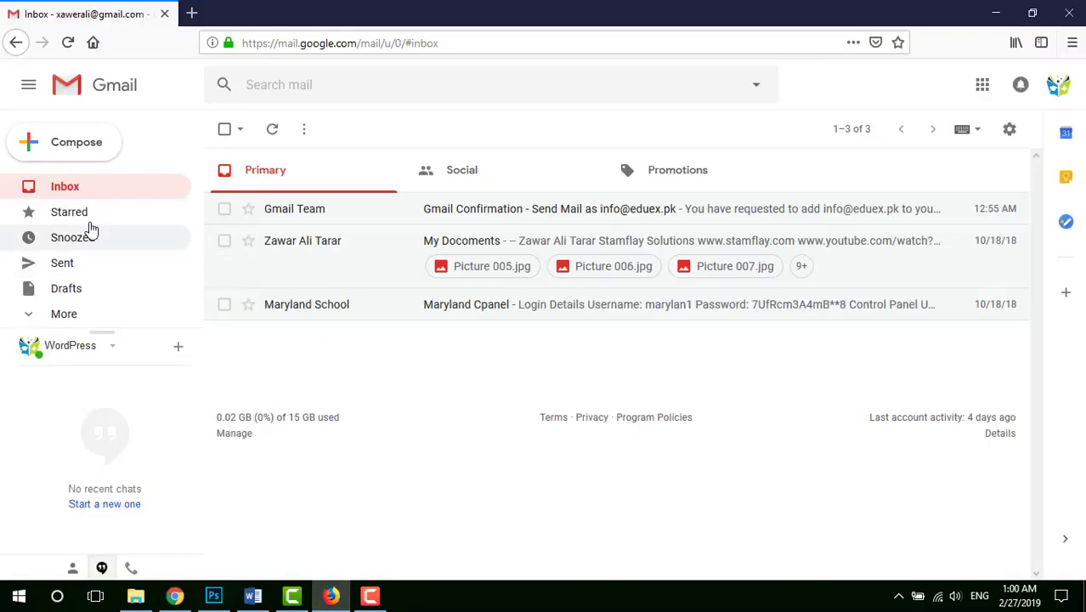
left_click(92, 194)
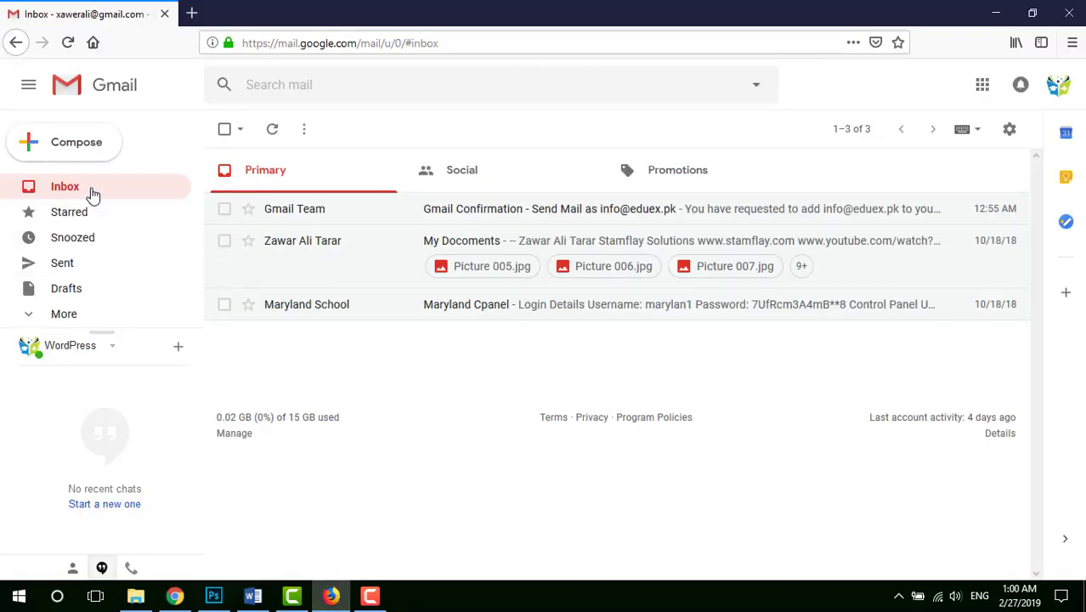
left_click(92, 194)
left_click(93, 191)
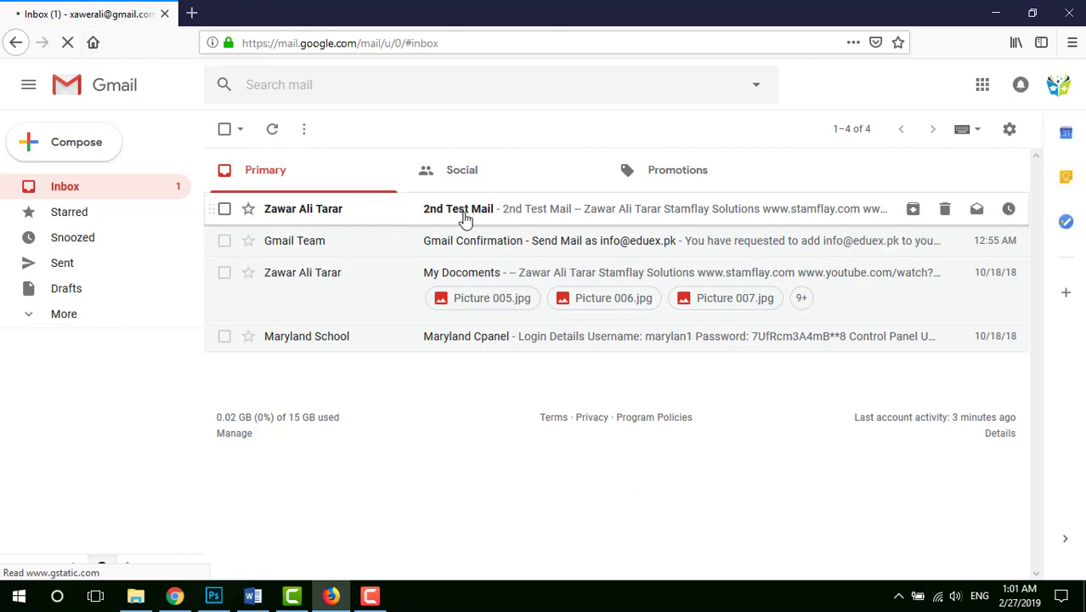
left_click(478, 218)
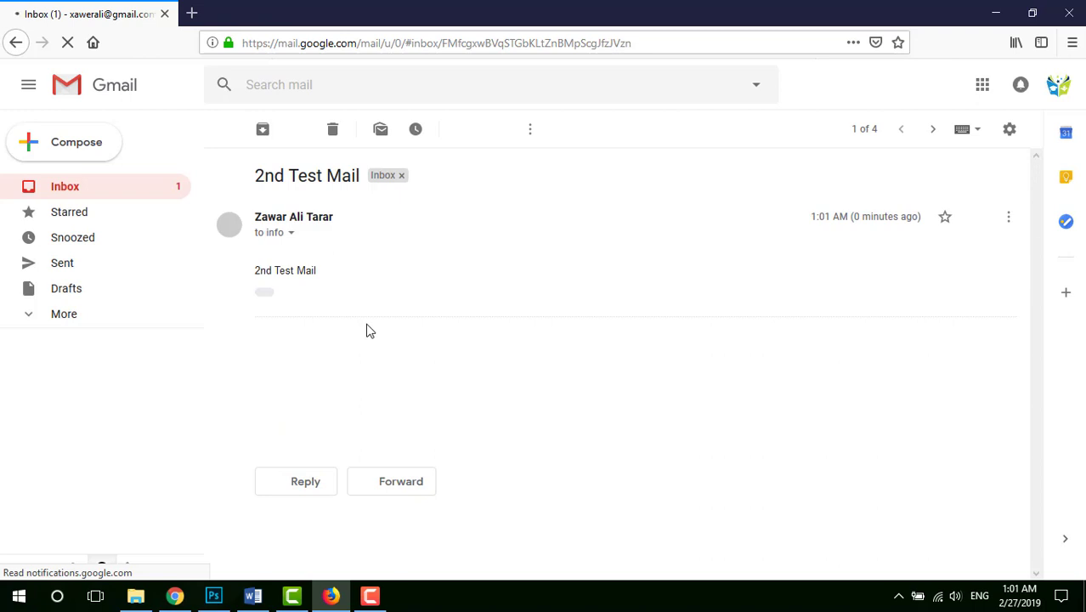
left_click(290, 235)
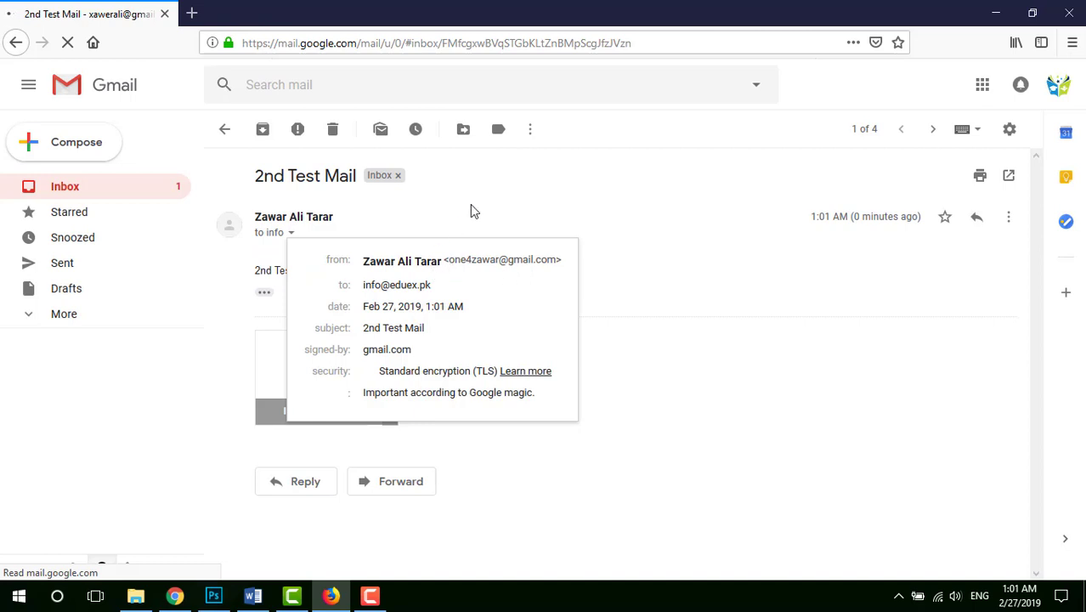
left_click(291, 237)
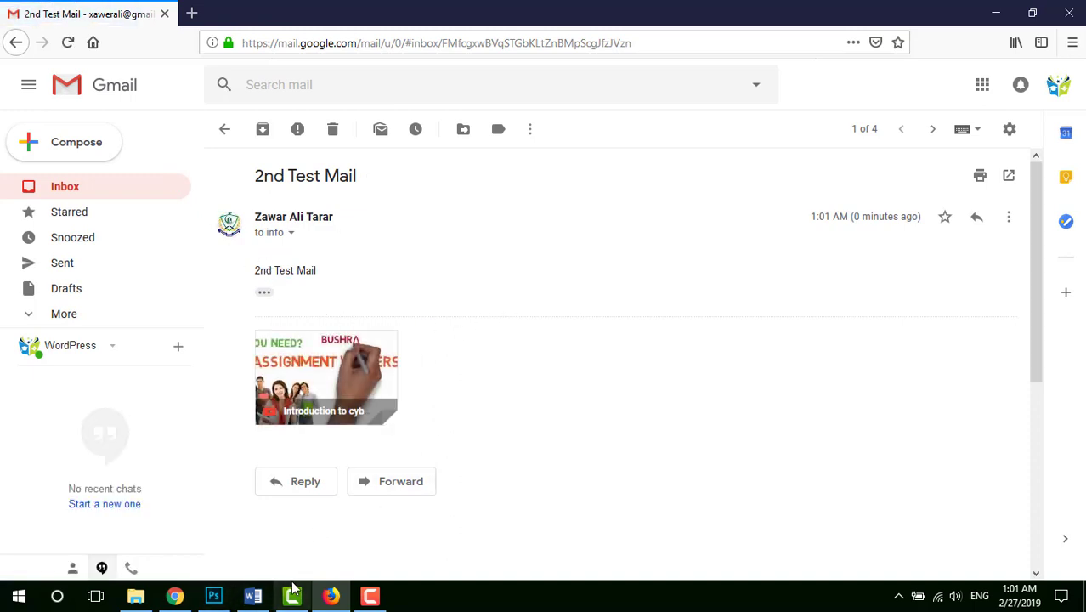
Preview '2nd Test Mail' in the Horde info inbox, then return to Gmail's Sent mail.
left_click(174, 595)
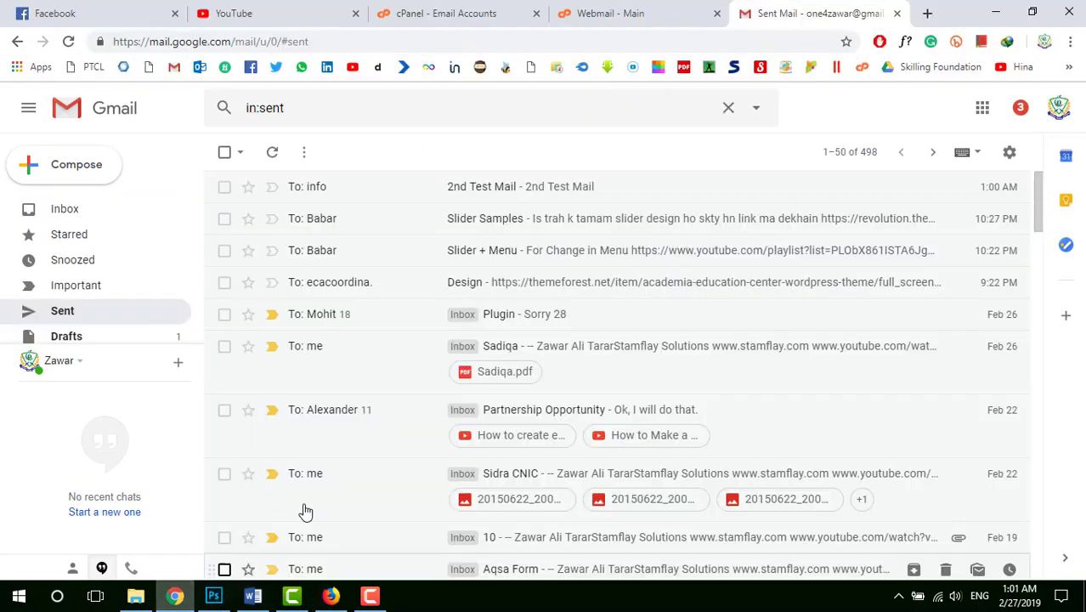
left_click(611, 13)
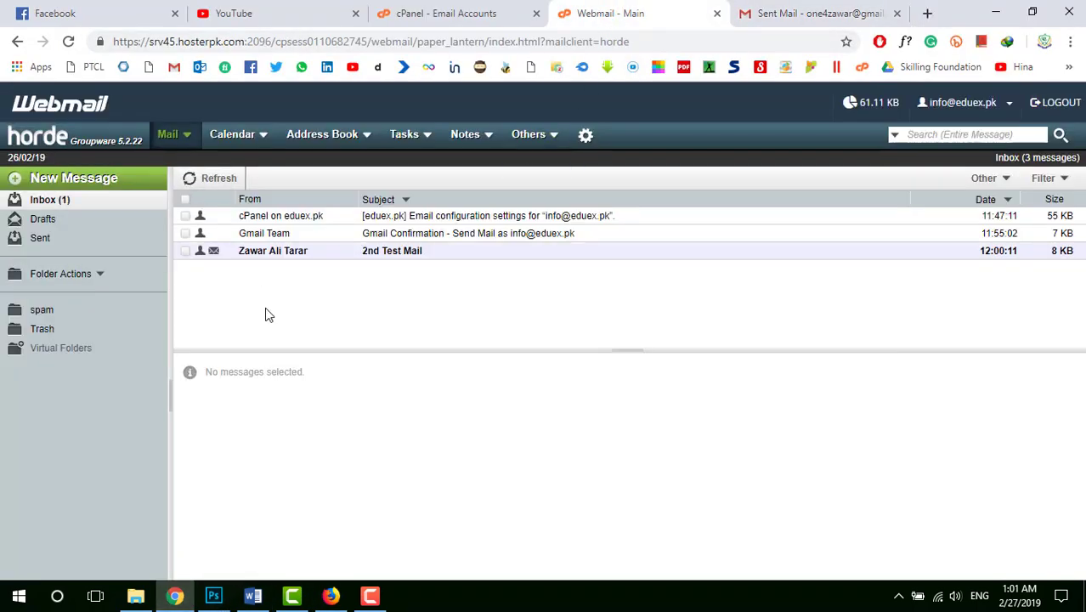
left_click(387, 255)
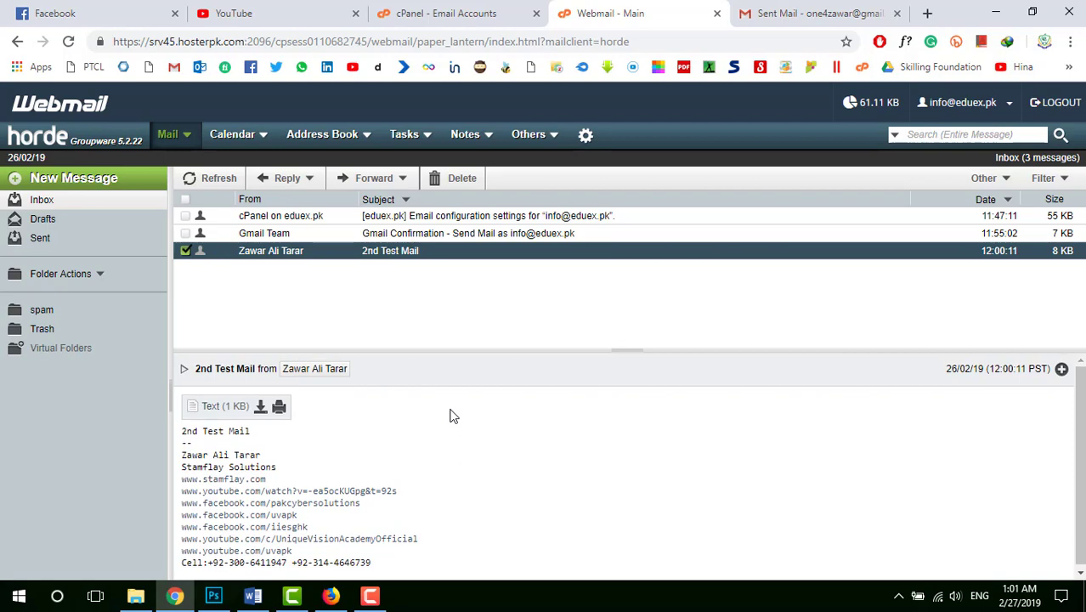
left_click(768, 11)
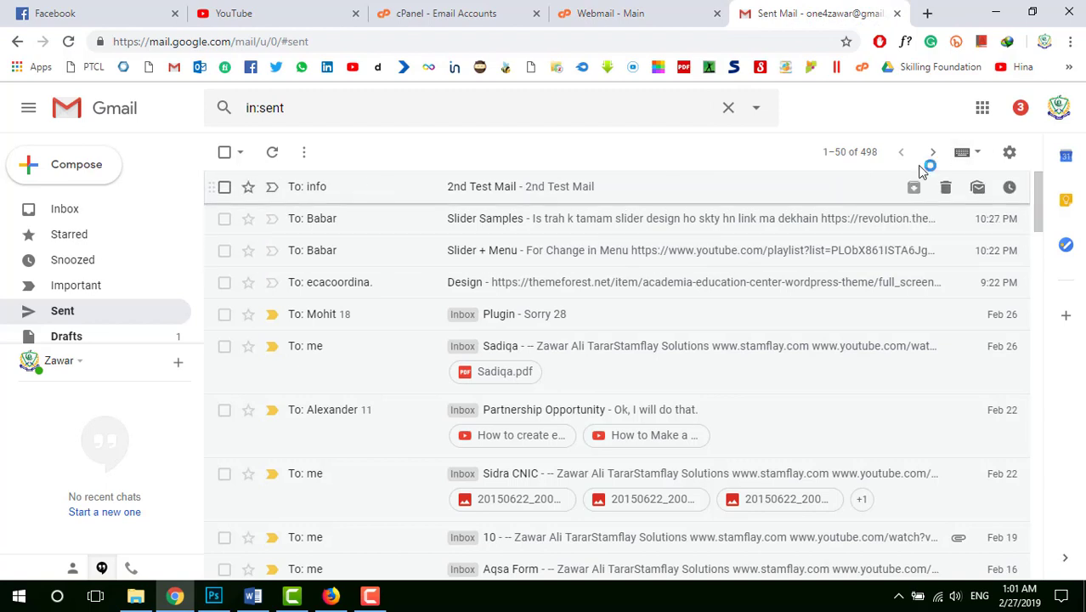
Review the default Gmail and Maryland info send-as addresses under Accounts and Import.
left_click(1010, 152)
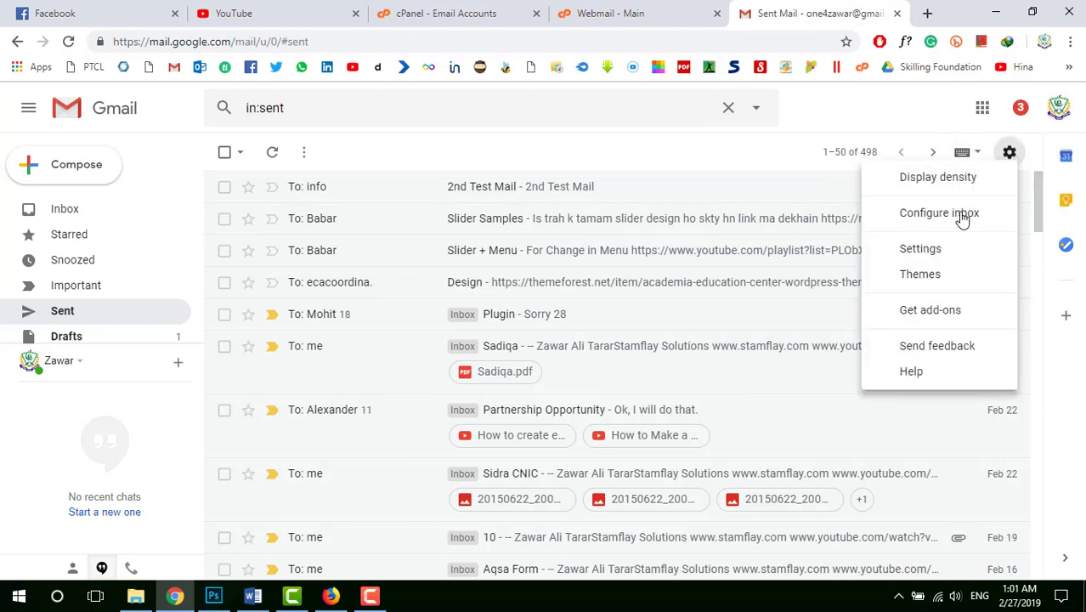
left_click(944, 250)
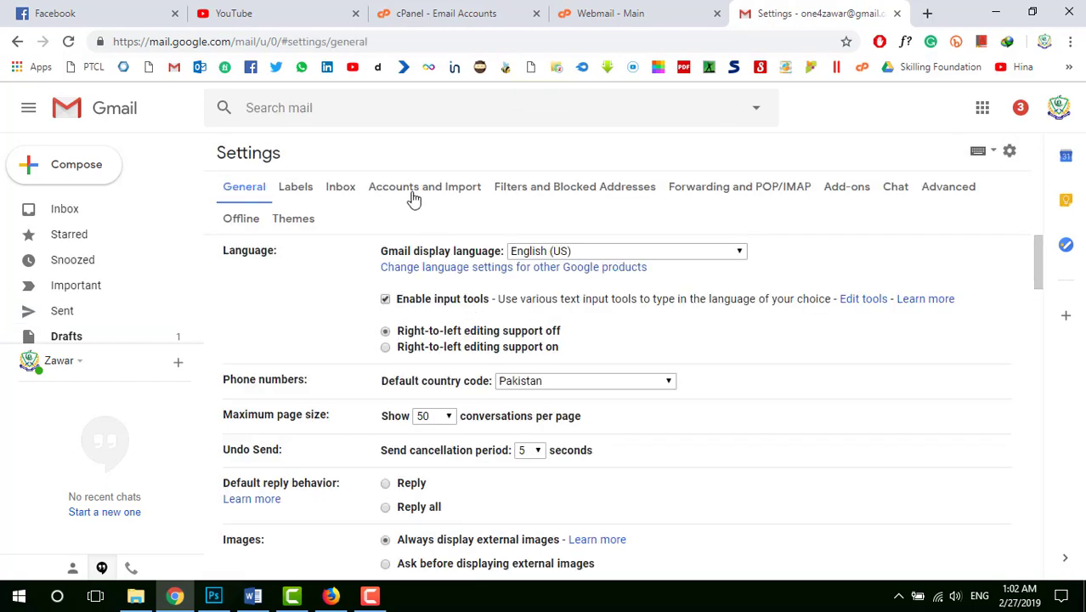
left_click(412, 194)
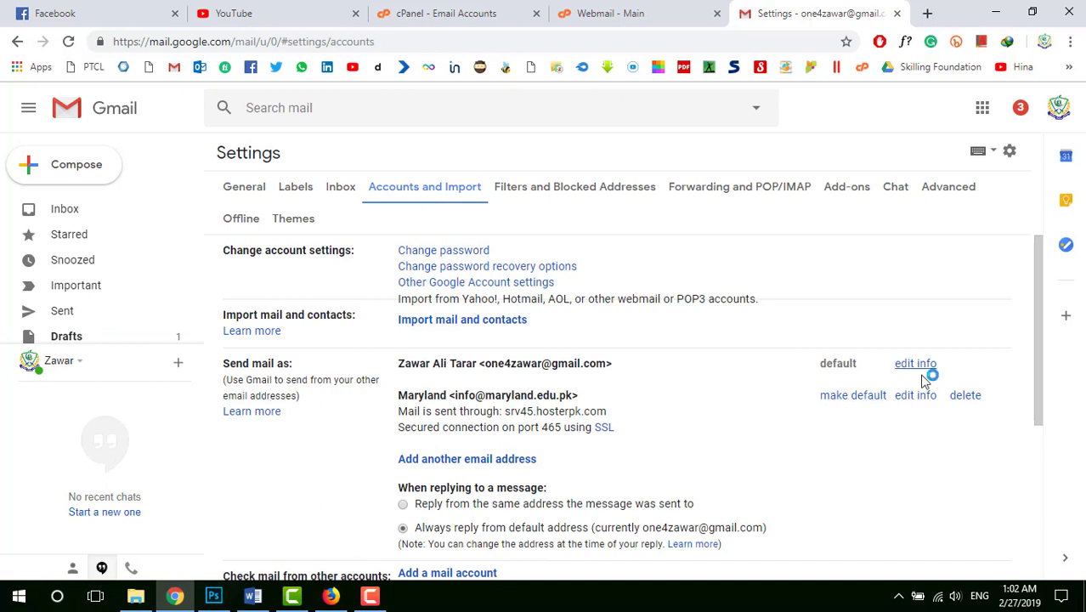
scroll(920, 376, "down", 1)
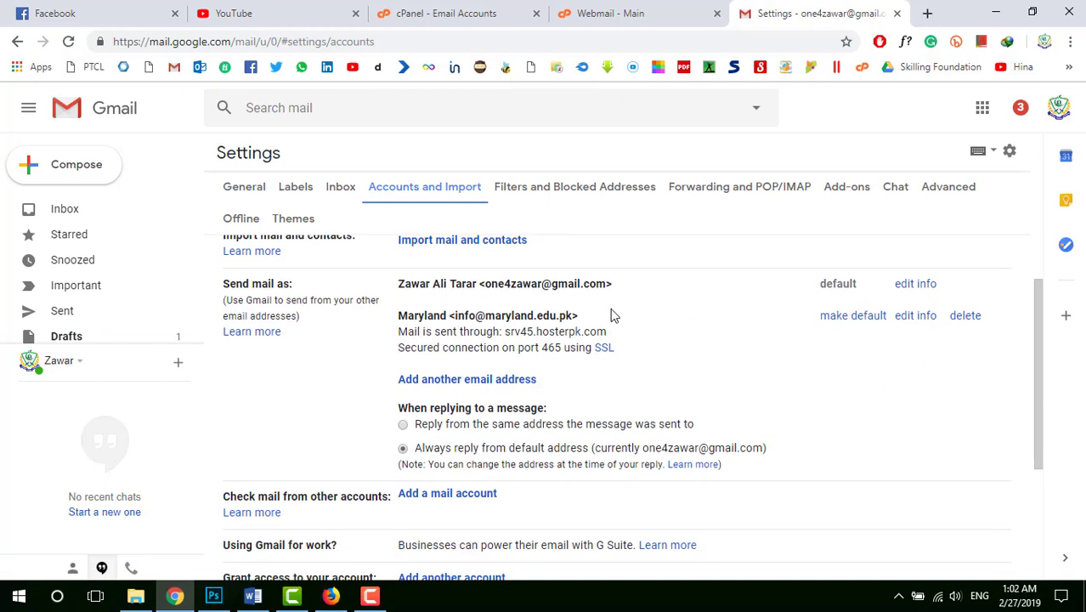
left_click_drag(607, 283, 518, 276)
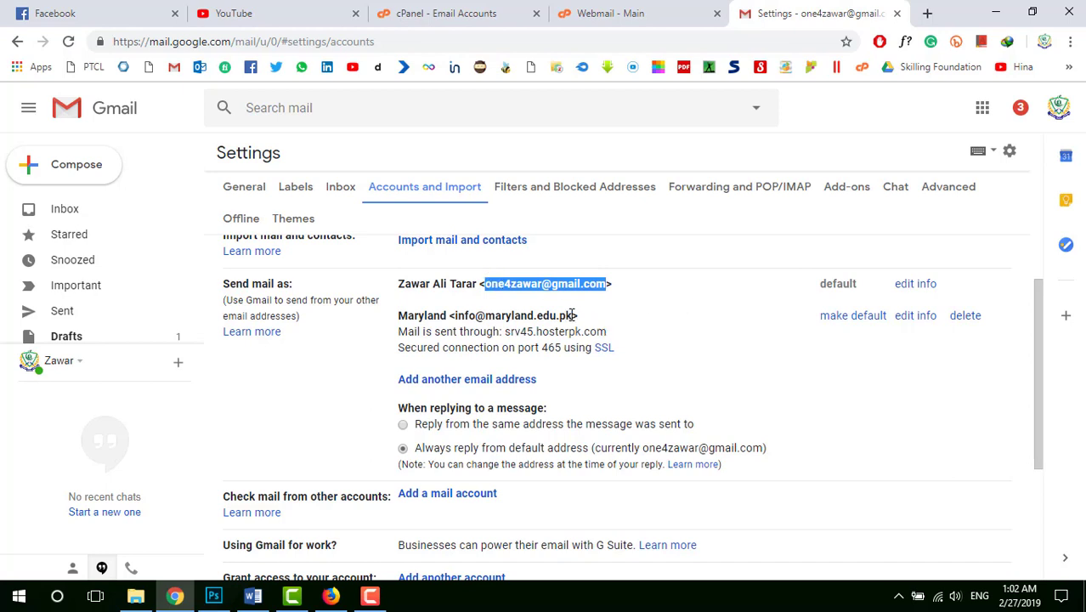
left_click_drag(573, 315, 461, 311)
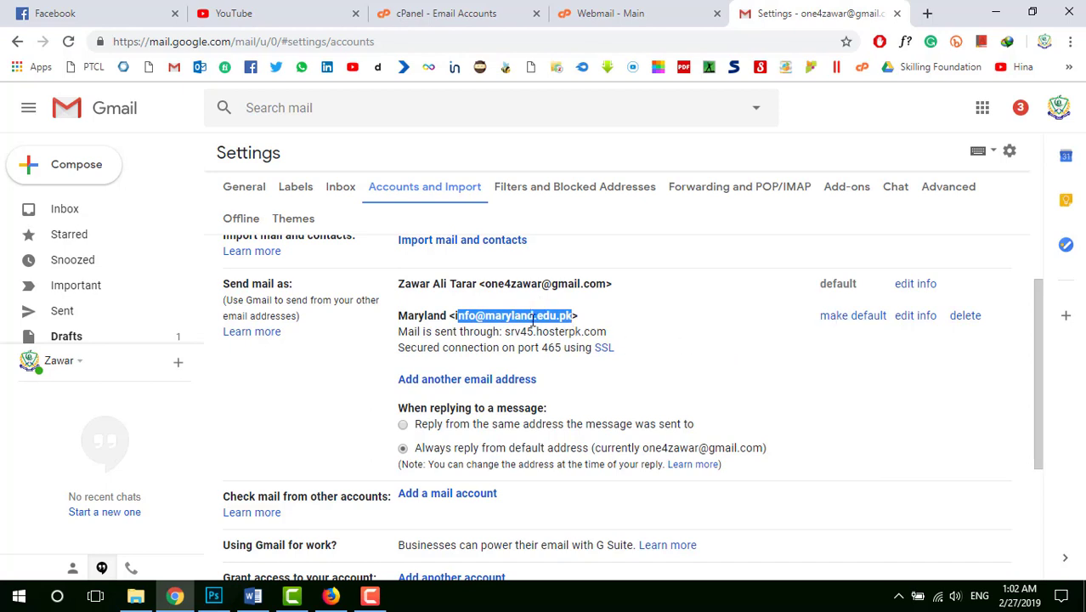
scroll(534, 318, "up", 1)
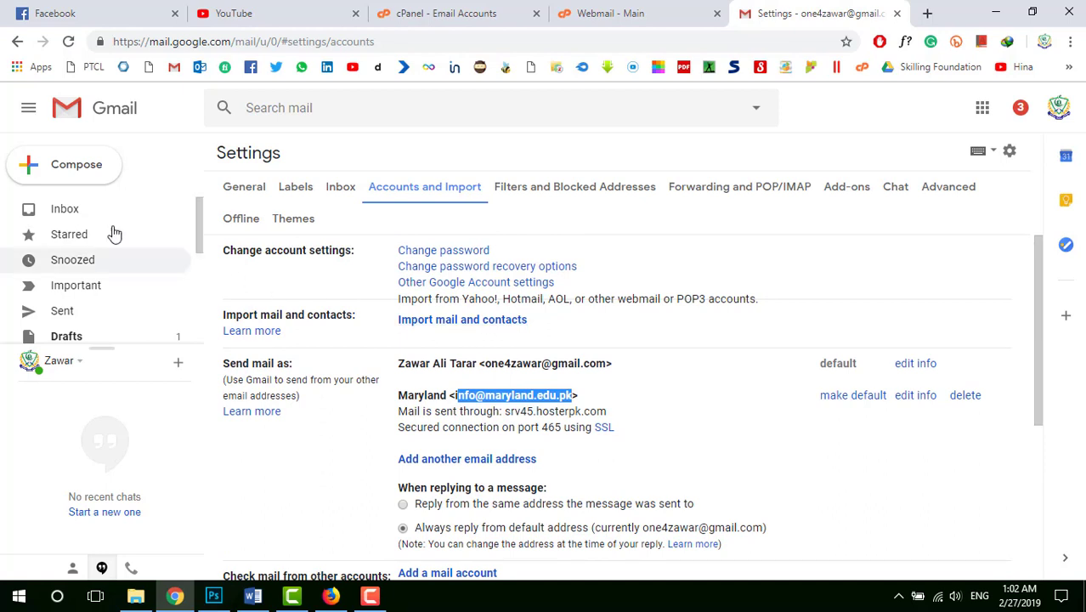
Check the From address list in a new message, then discard it unsent.
left_click(89, 185)
left_click(692, 262)
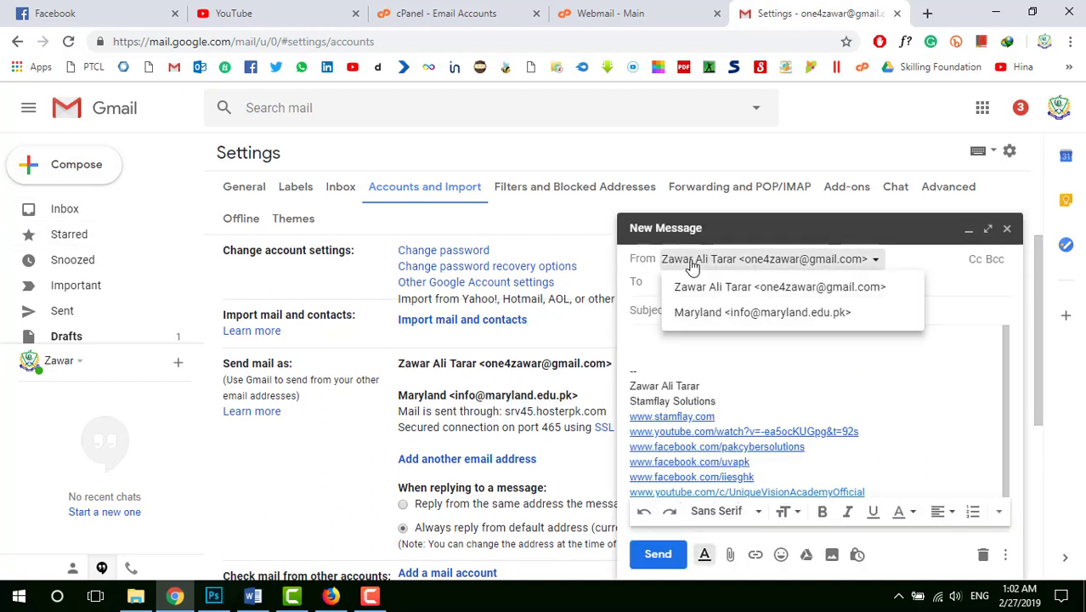
left_click(819, 359)
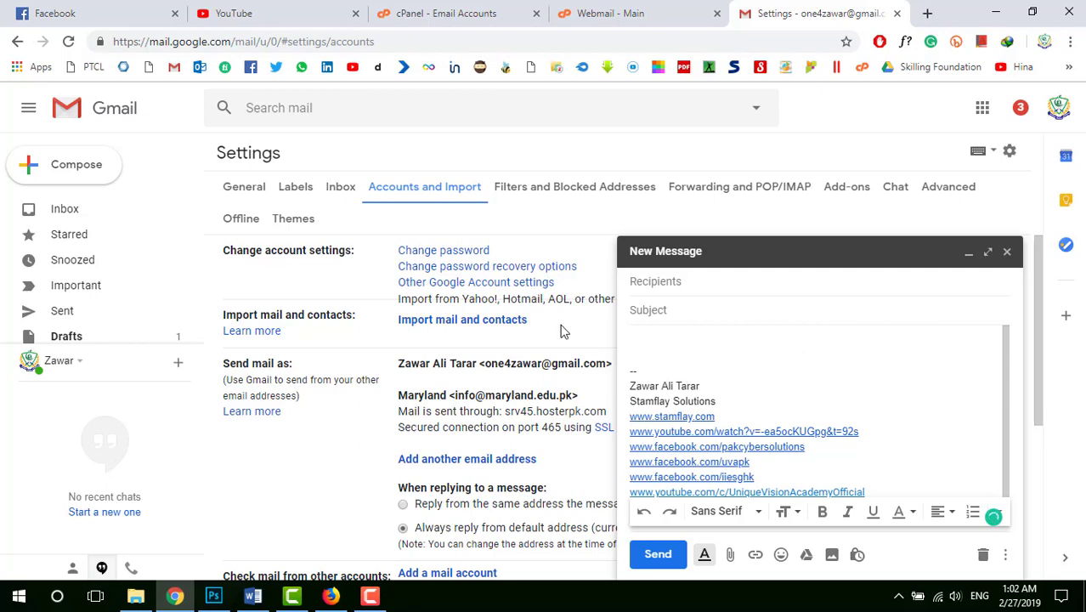
left_click(1007, 252)
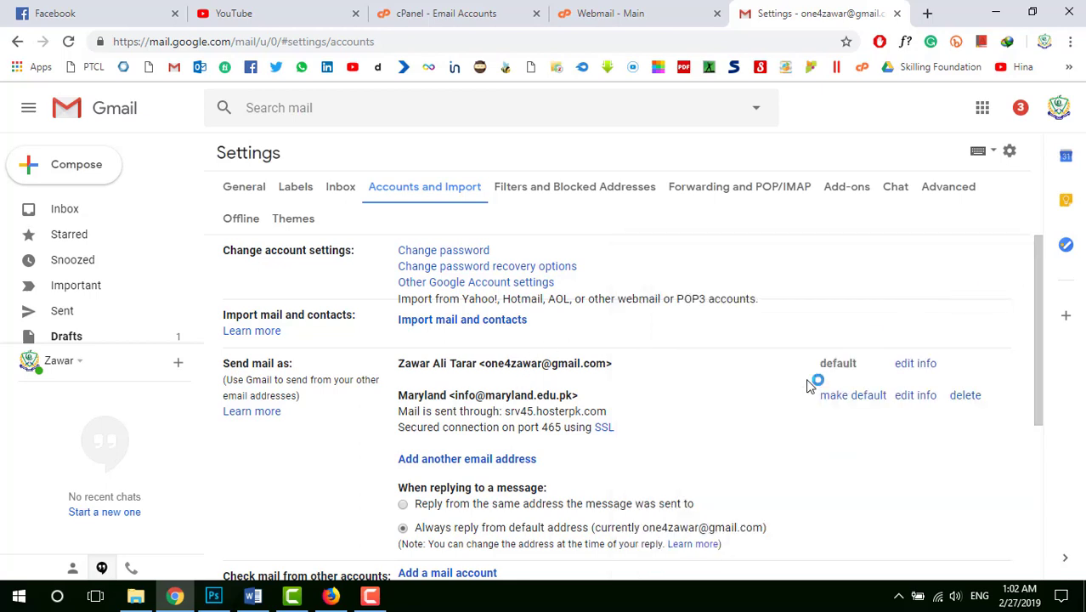